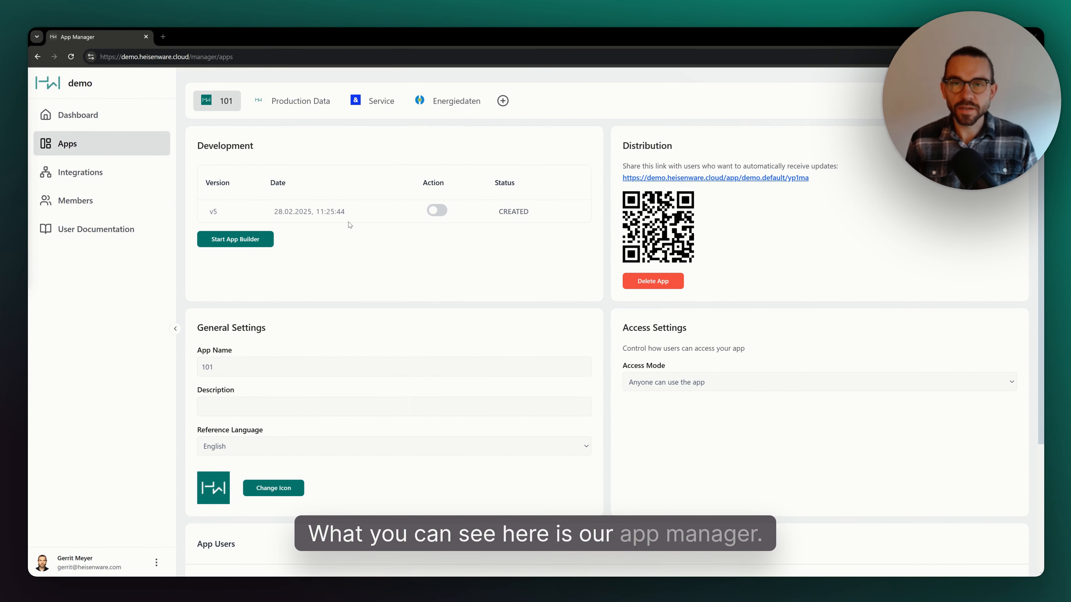
- Create a new app and rename it Demo
left_click(502, 105)
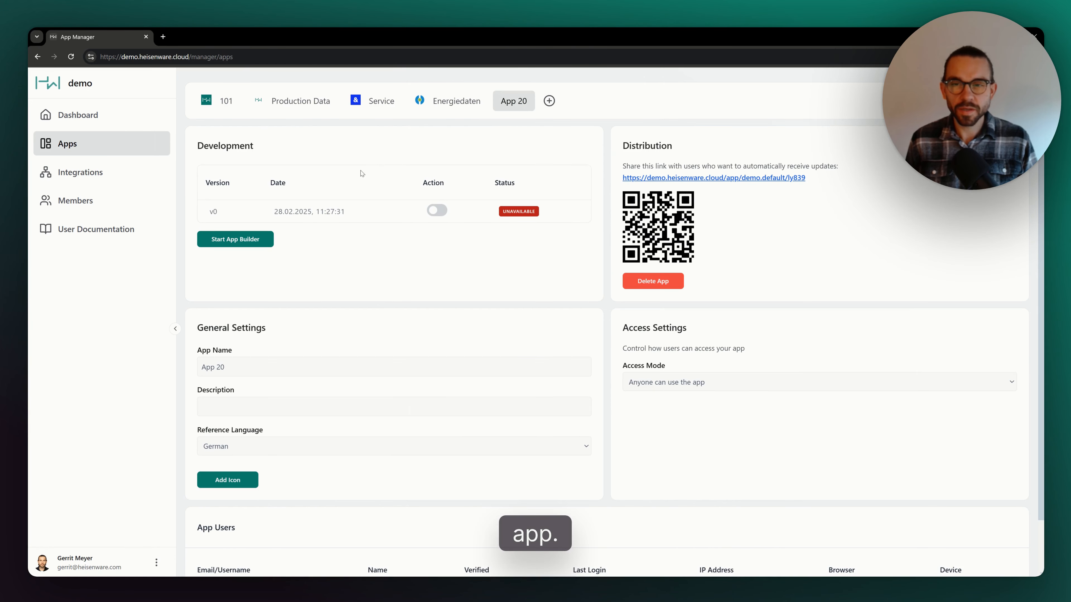
left_click(234, 368)
type("D")
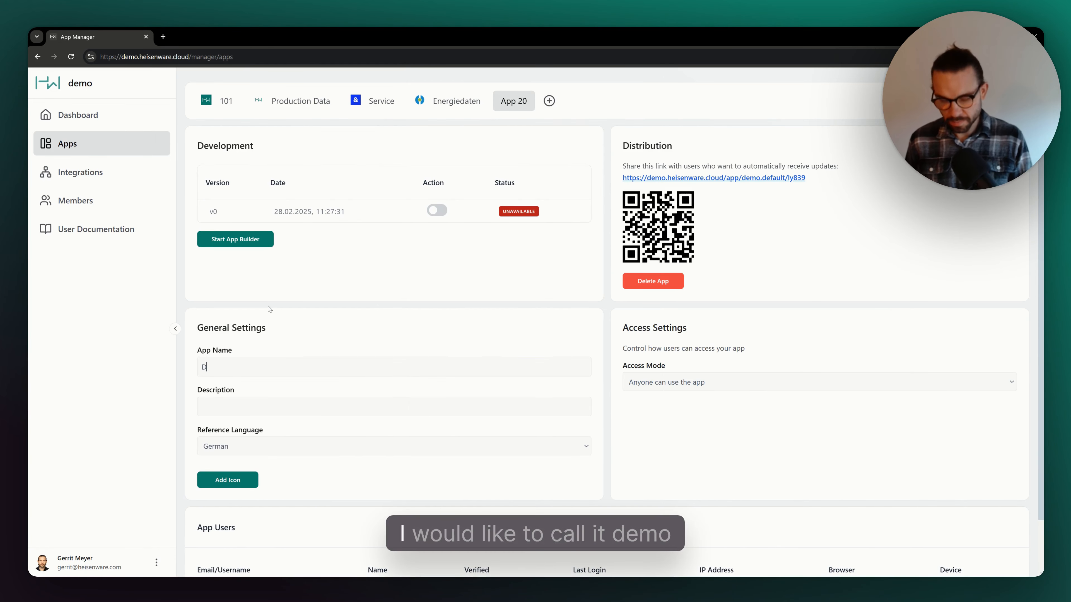
type("emo")
left_click(269, 312)
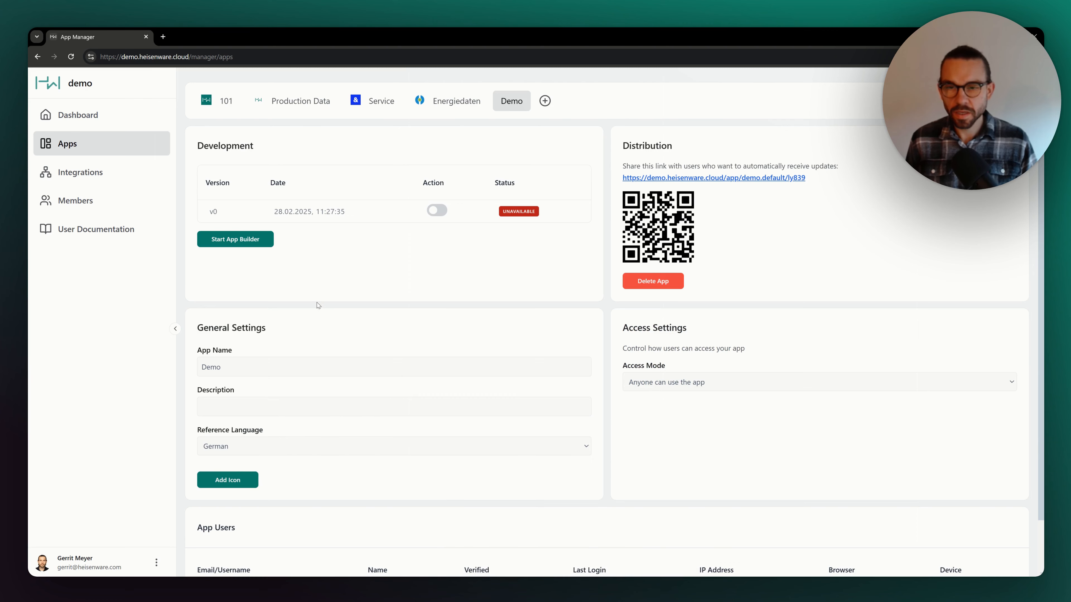
- Upload HW ICON.png as the app's icon
left_click(228, 480)
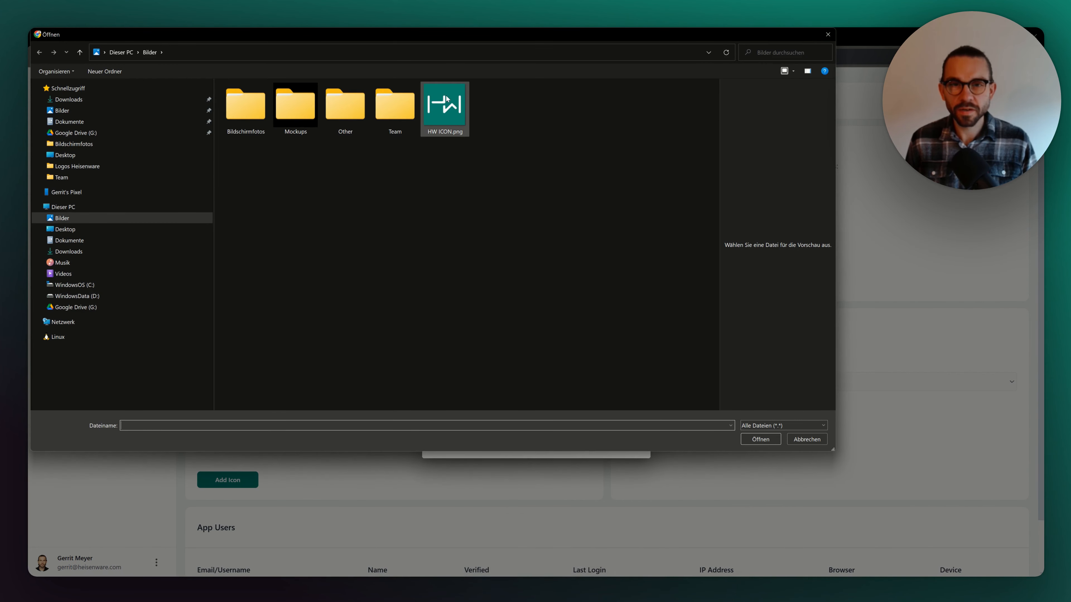
left_click(441, 113)
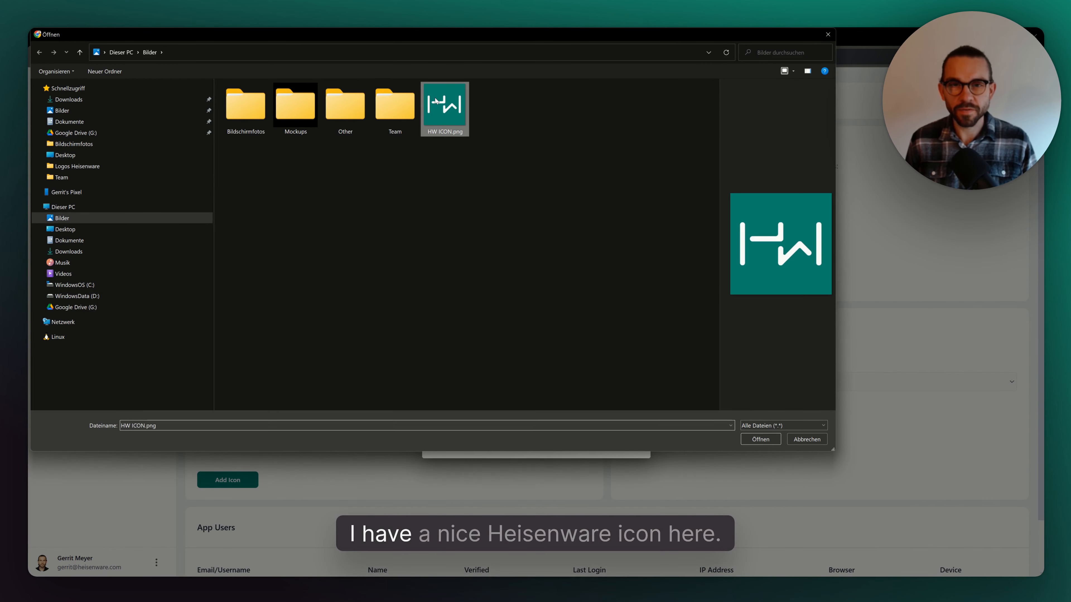
double_click(442, 113)
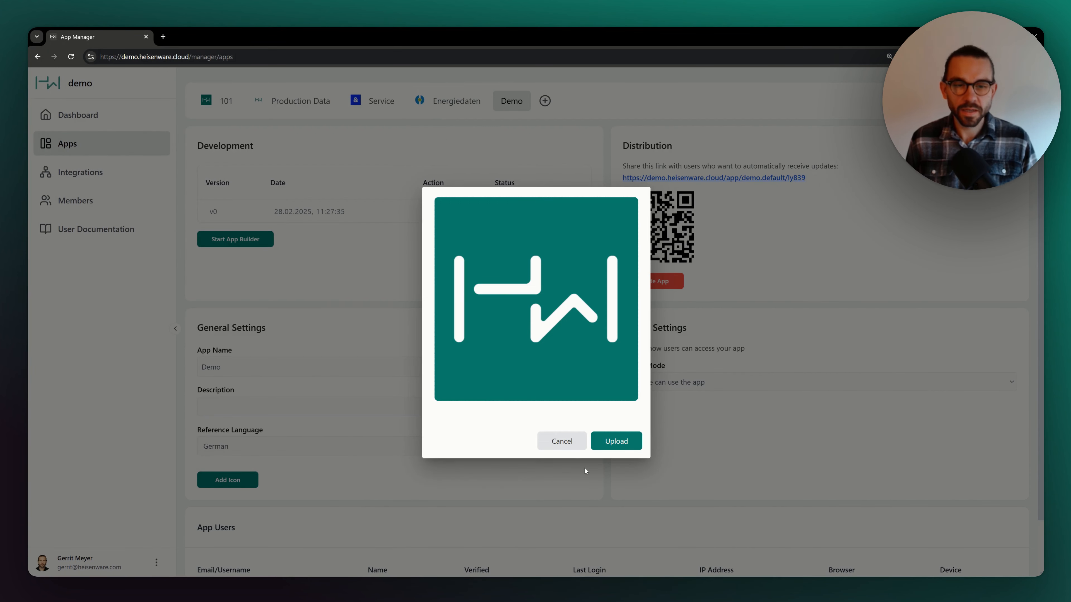
left_click(595, 440)
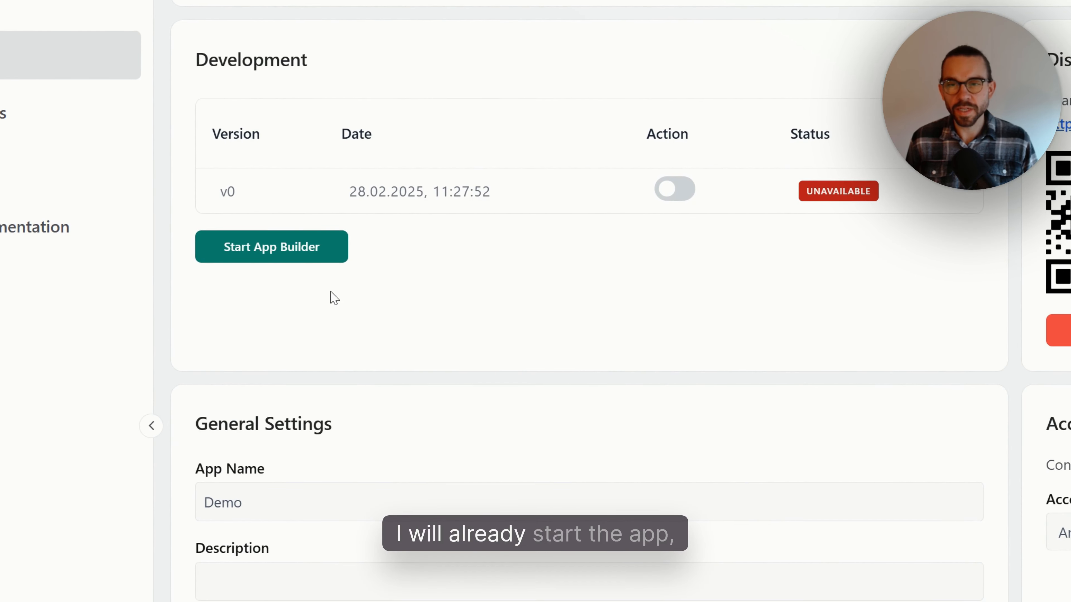
- Open the App Builder and place an HTTP / REST get node on the canvas
left_click(299, 261)
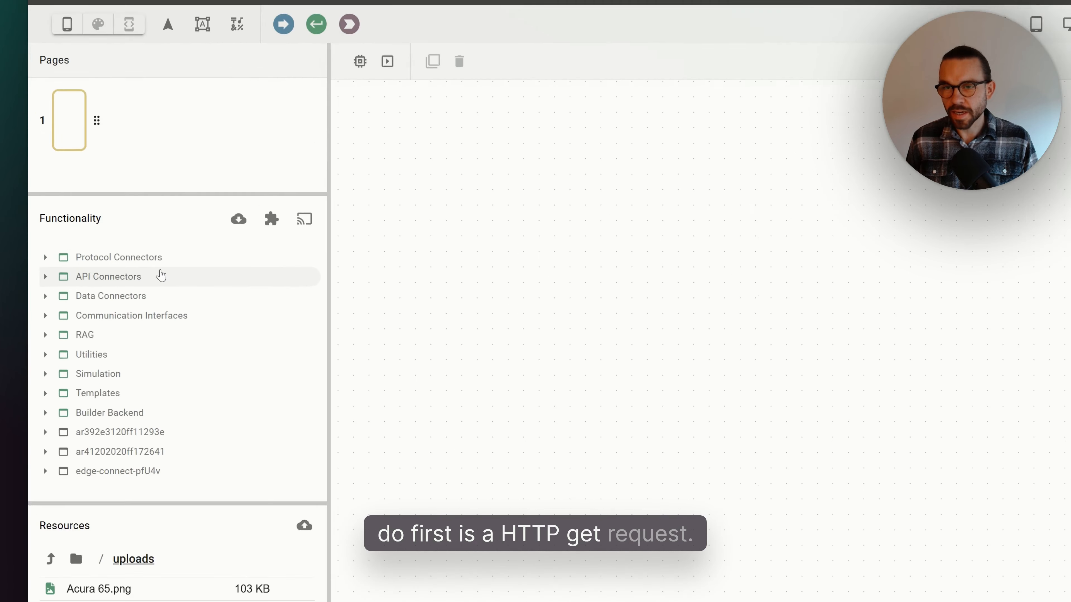
left_click(110, 260)
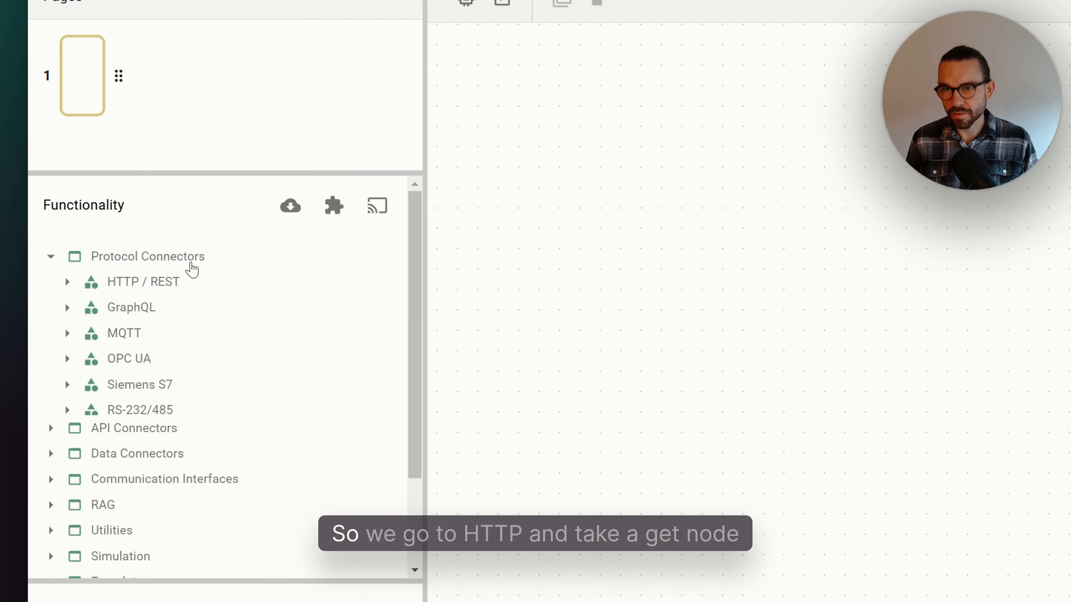
left_click(167, 282)
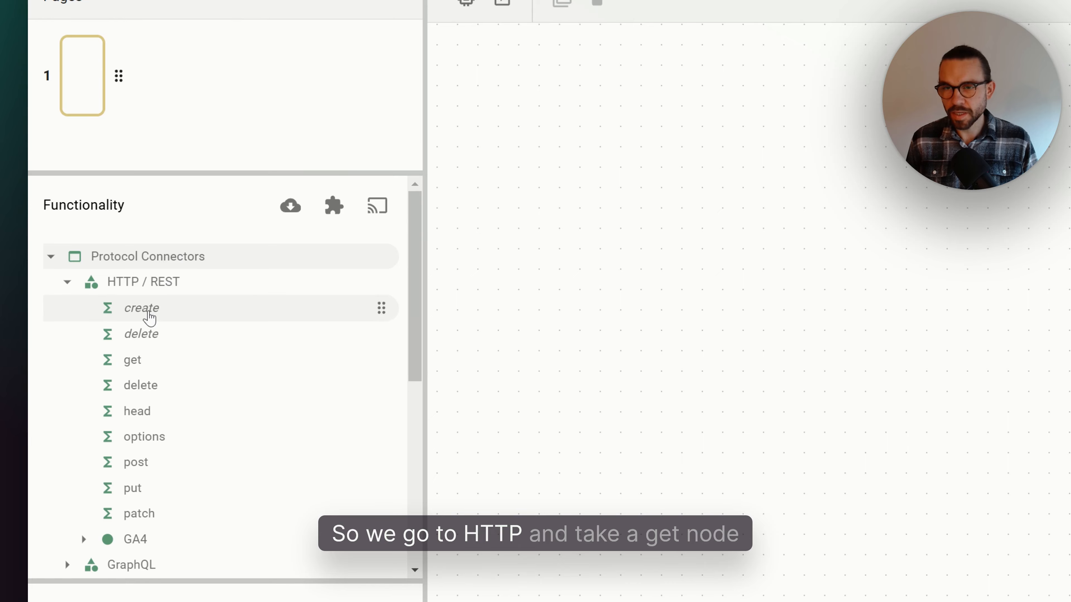
left_click_drag(145, 361, 694, 214)
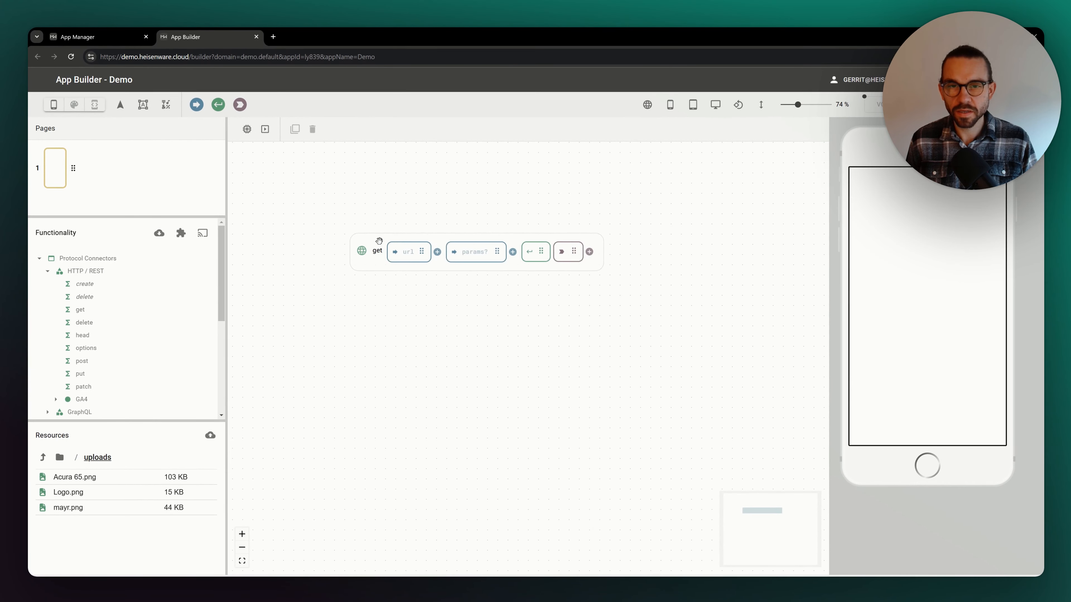
left_click_drag(379, 241, 339, 235)
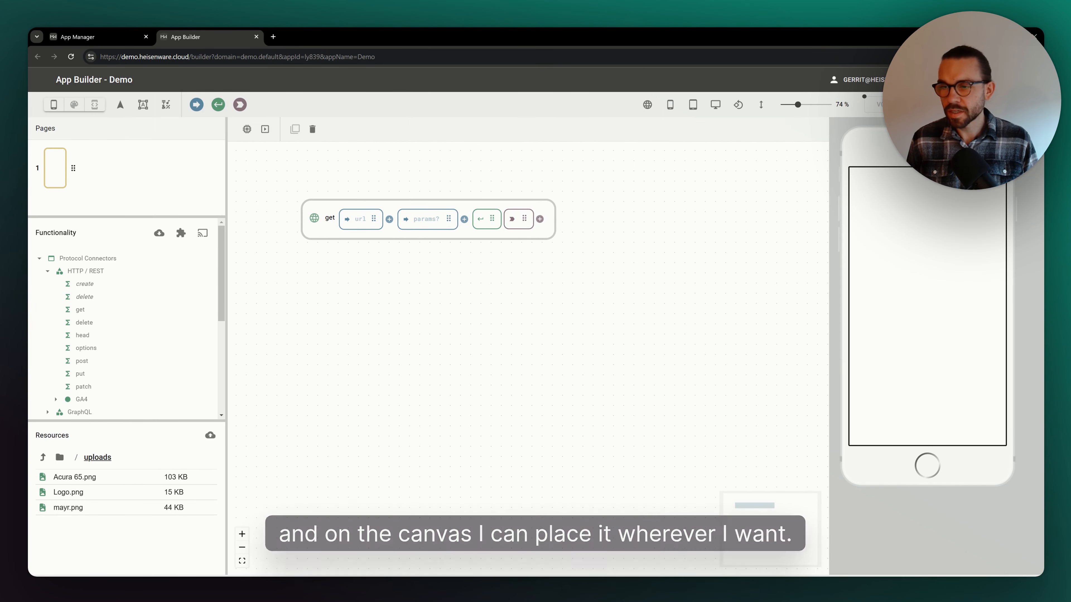
left_click(357, 223)
type("http://www.randomnumberapi.com/api/v1.0/random")
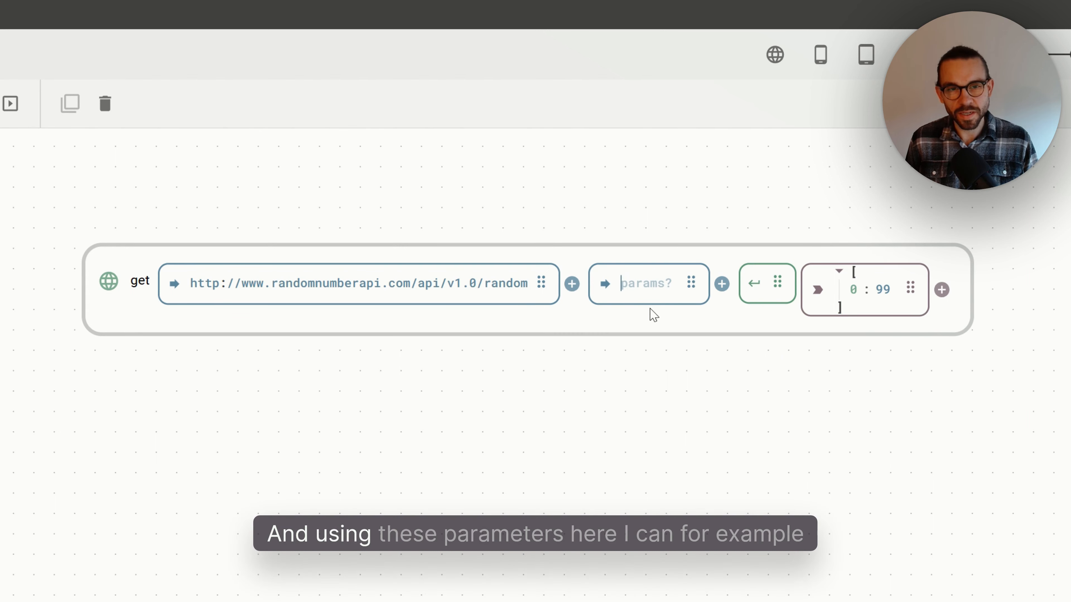
- Set the get node's params to min: 50, max: 100, count: 5 and run the node
type("min")
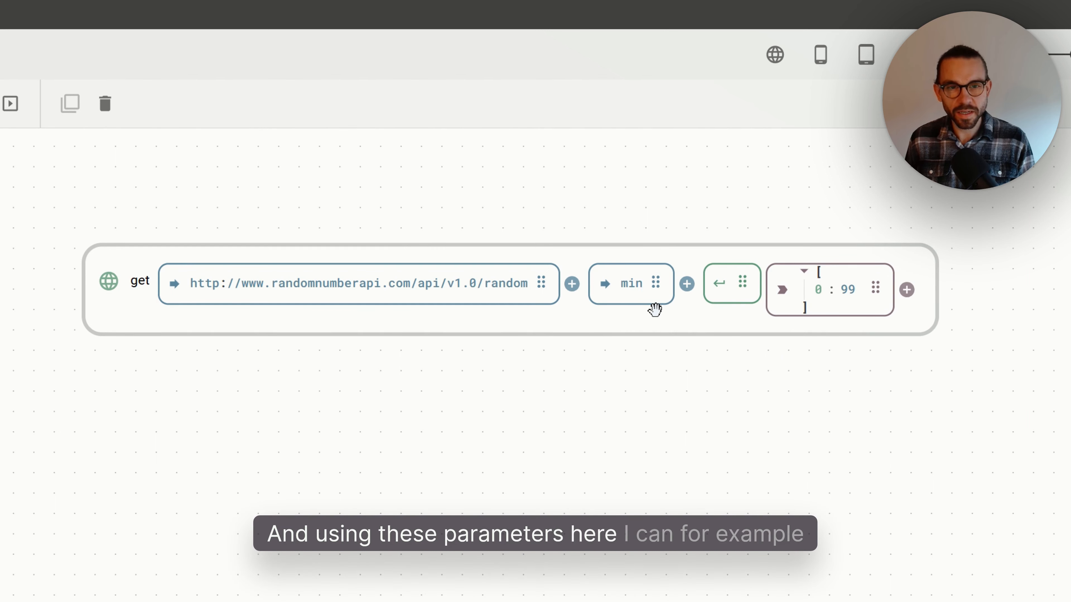
type(": 50")
key("Return")
type("m")
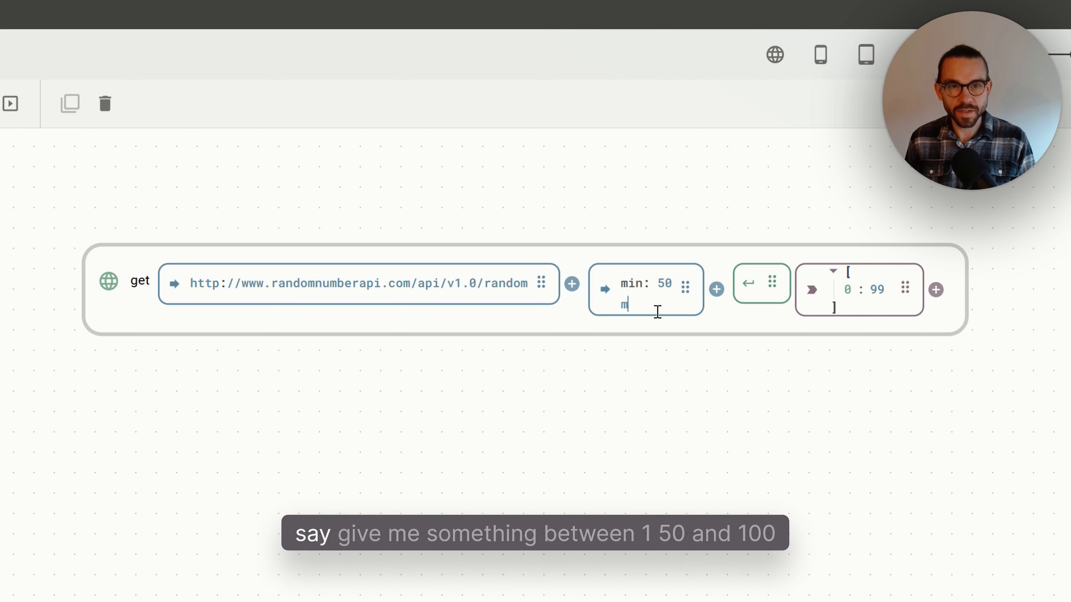
type("ax: 100")
key("Return")
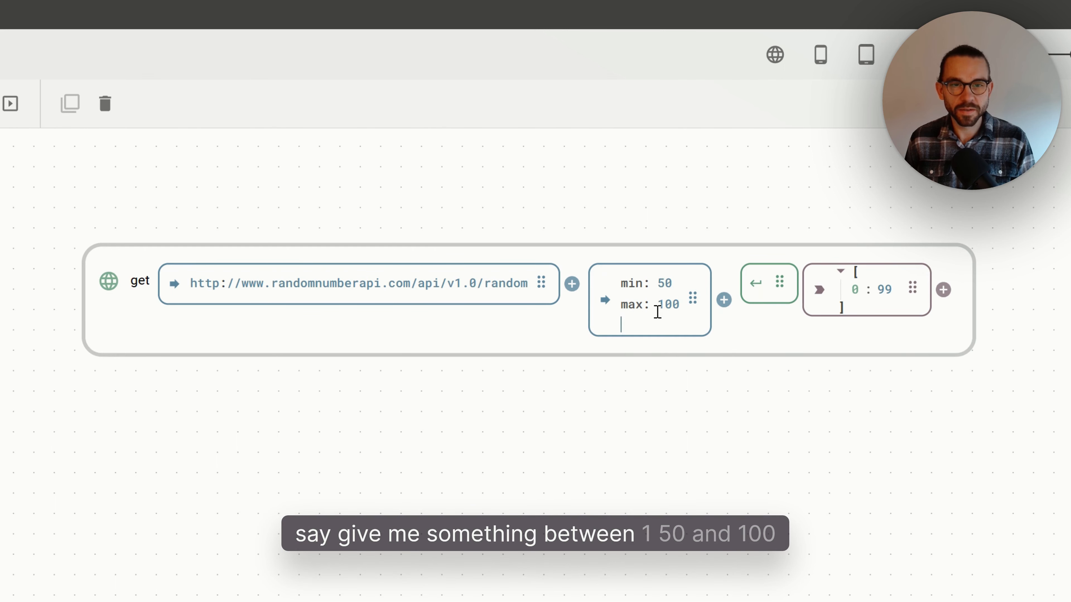
type("c")
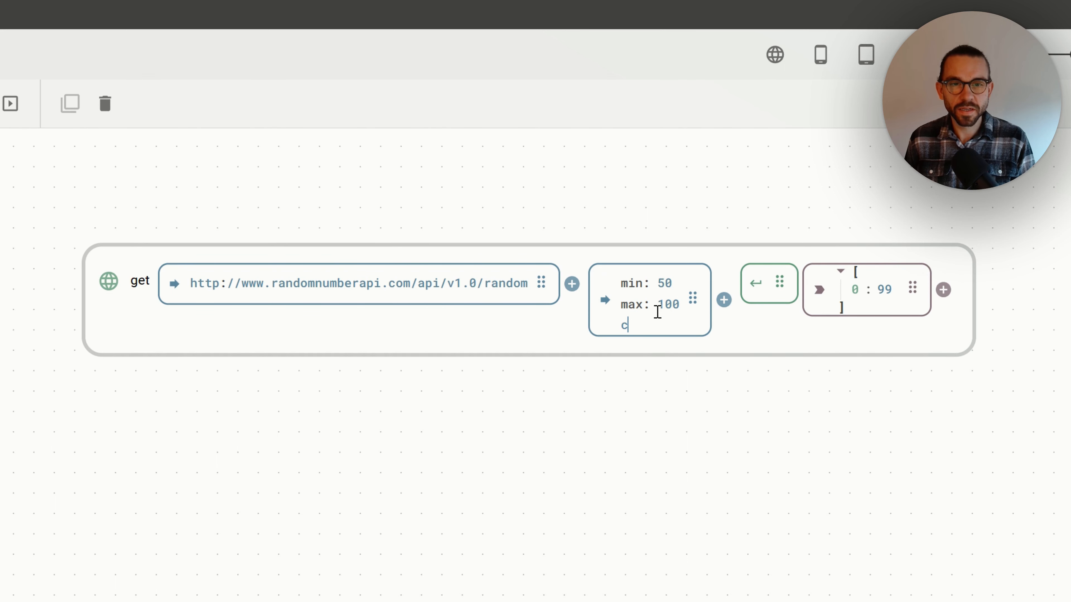
type("ount: 5")
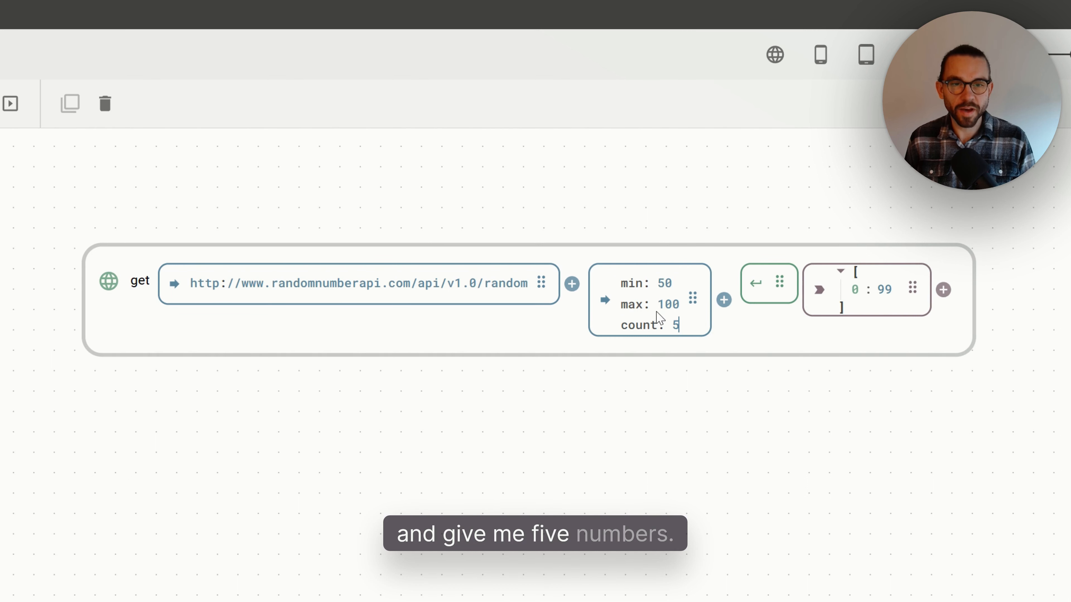
left_click(752, 305)
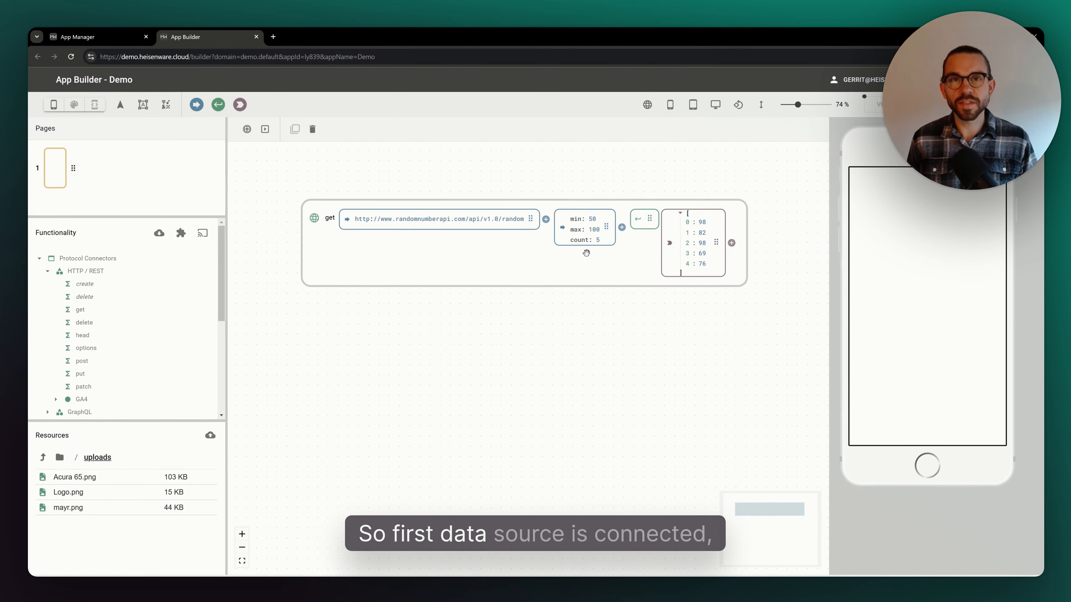
- Add a Jsonata modifier after the get node's output
left_click_drag(548, 268, 533, 253)
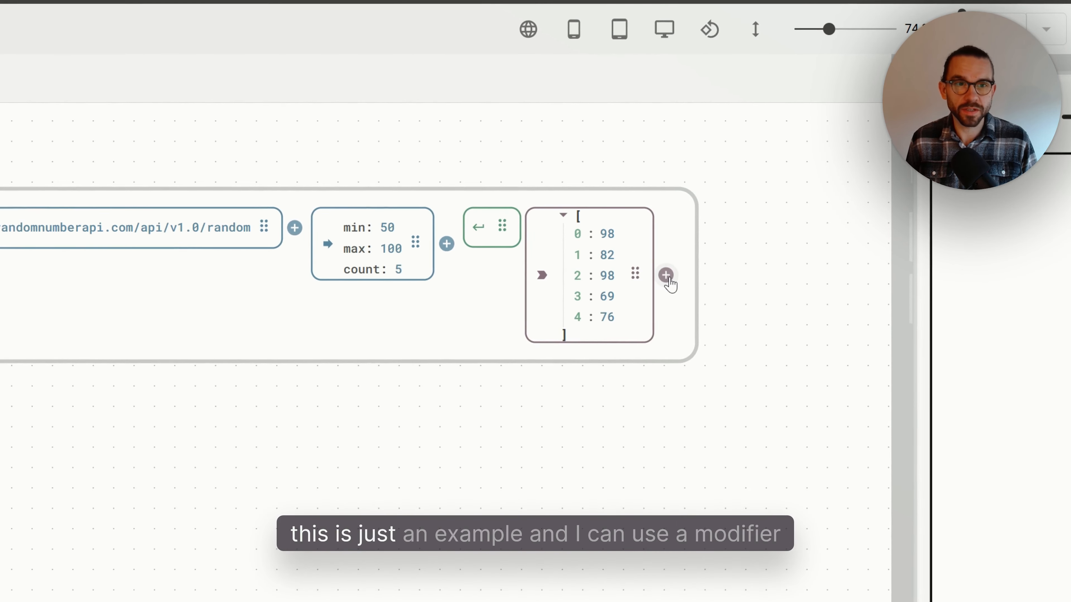
left_click(716, 229)
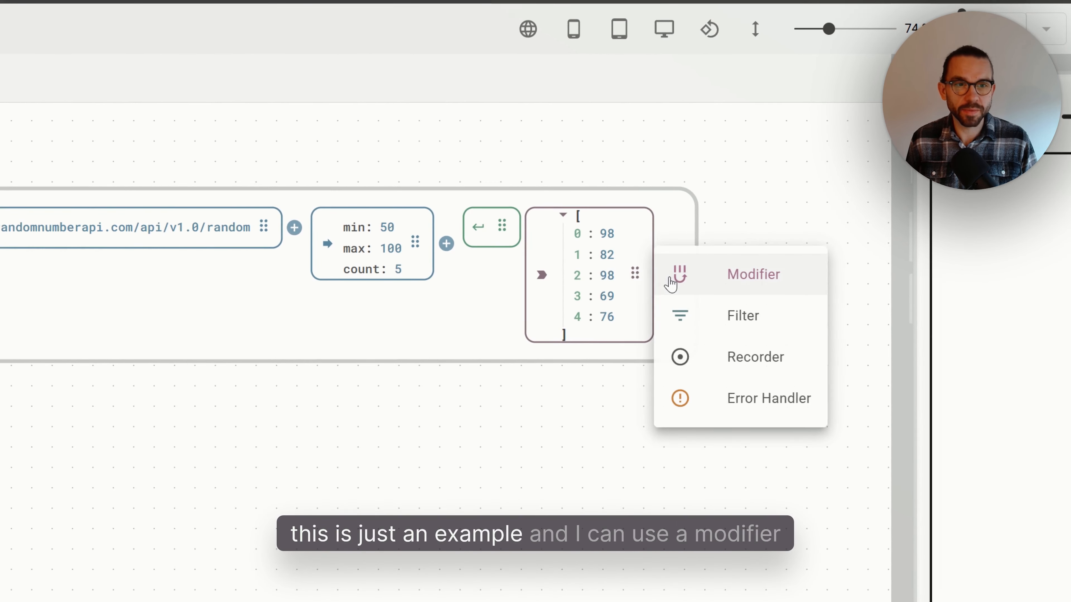
left_click(735, 283)
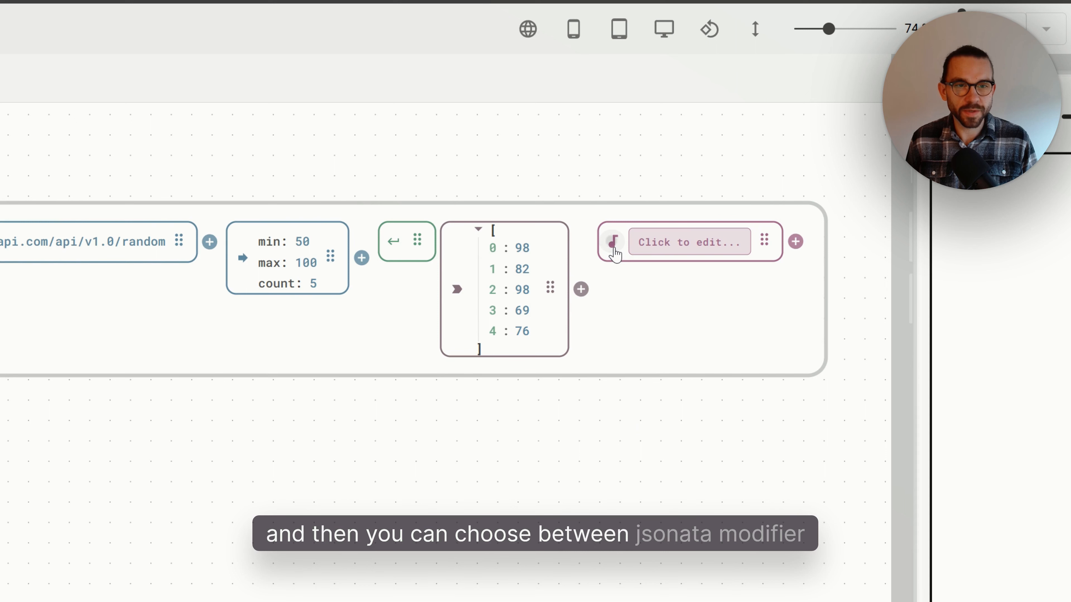
left_click(614, 249)
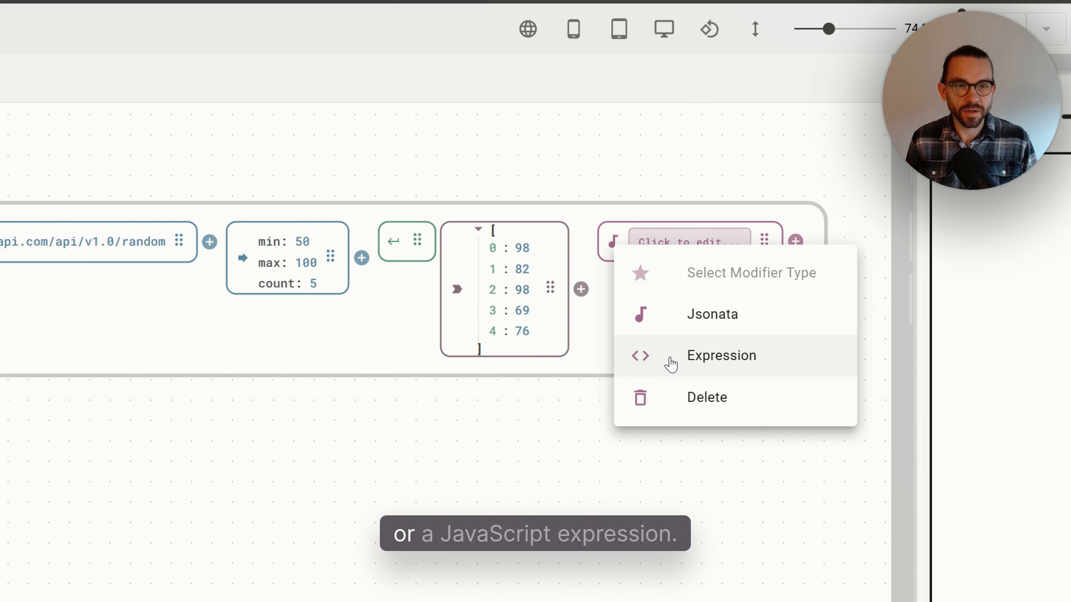
left_click(669, 243)
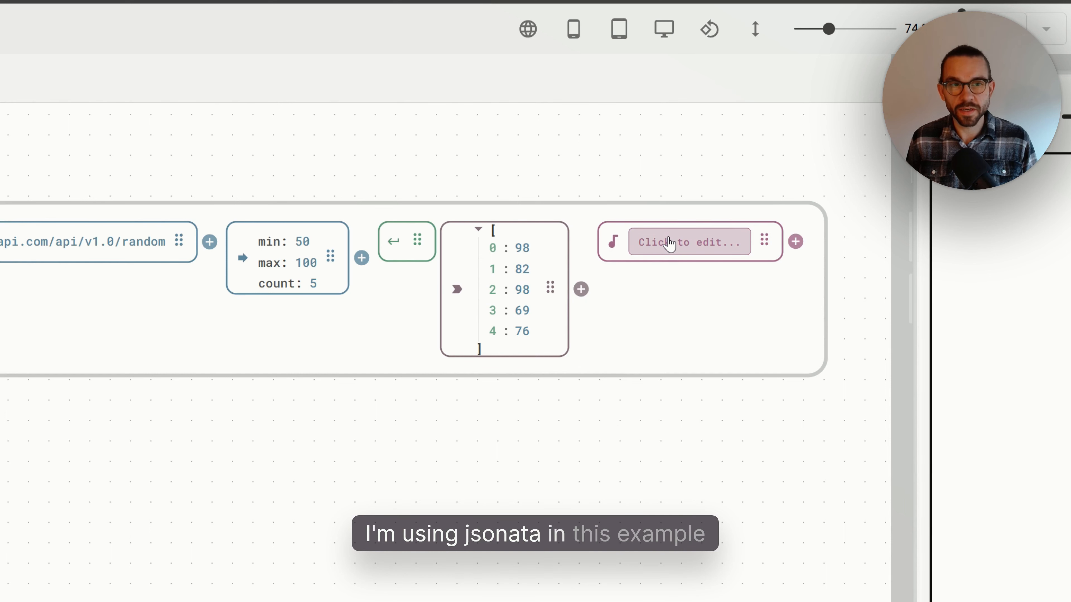
- Enter the expression $average($) in the modifier, close the editor, and rerun the get node
left_click(670, 244)
type("$")
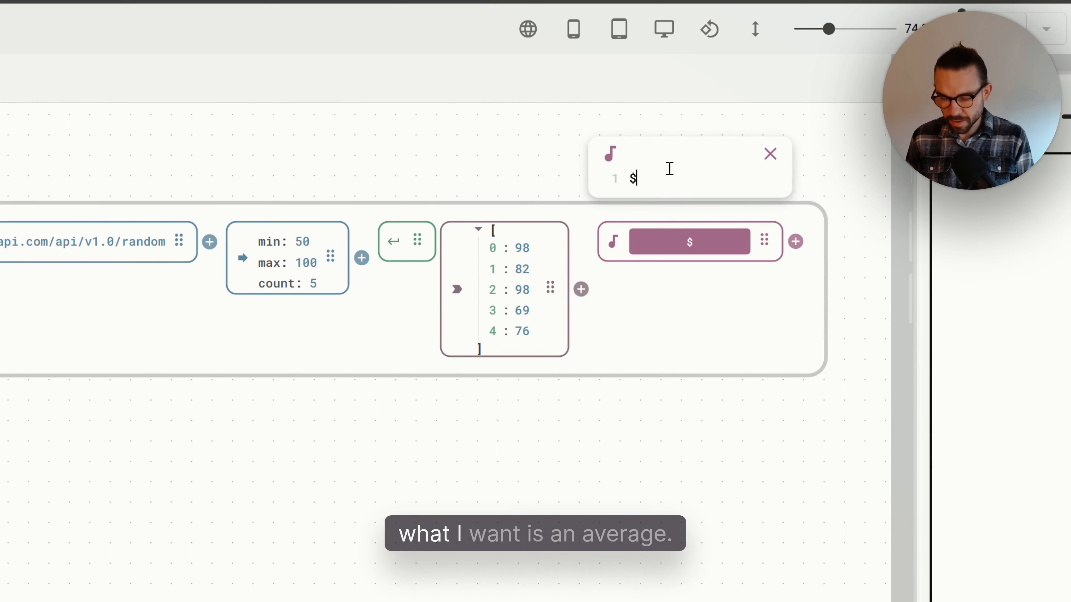
type("ave")
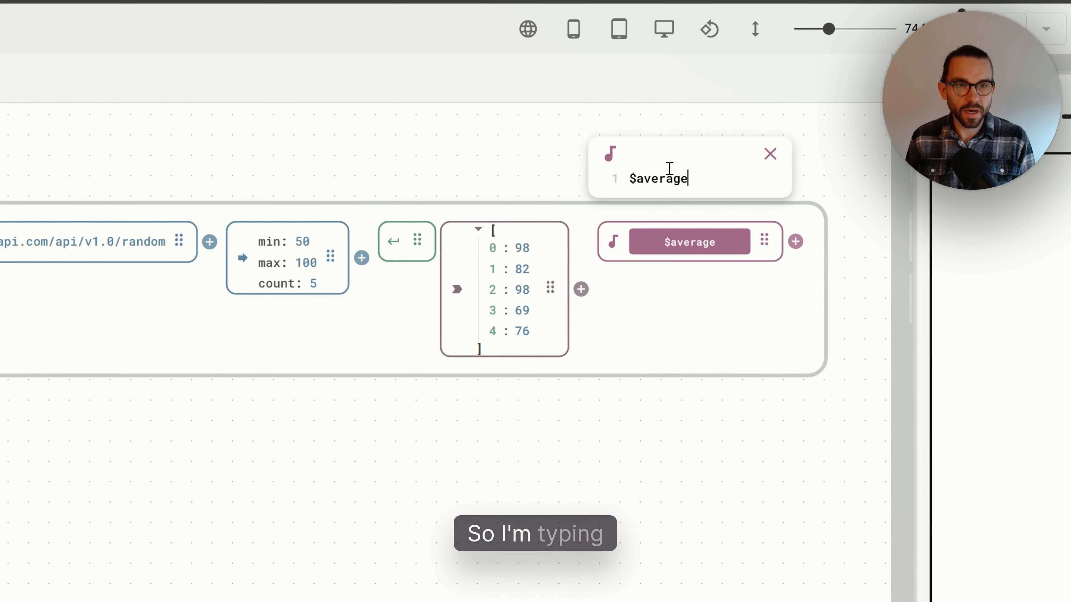
type("rage")
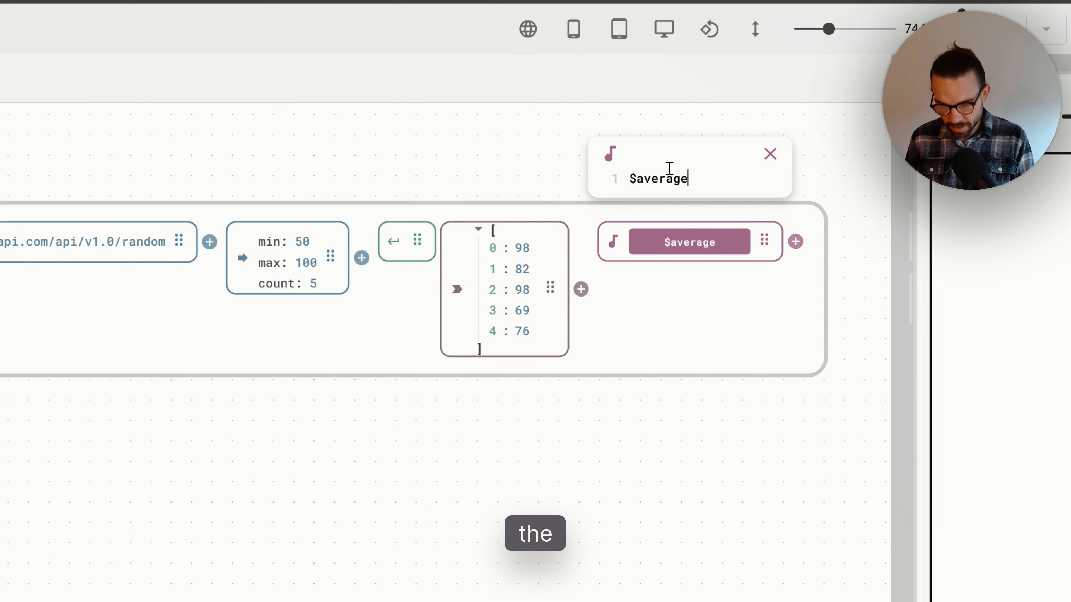
type("(")
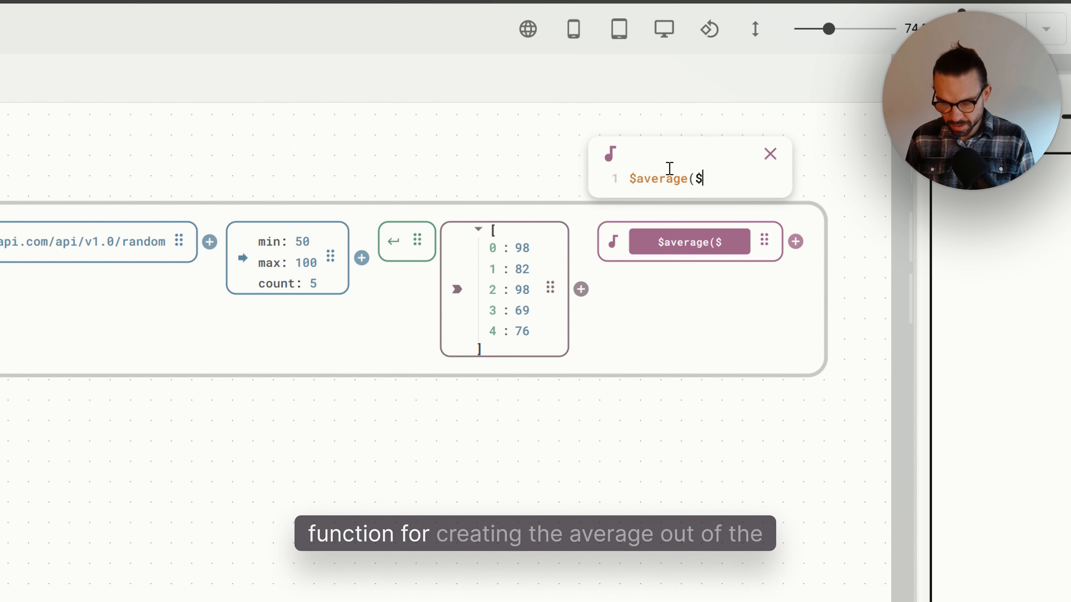
type("$)")
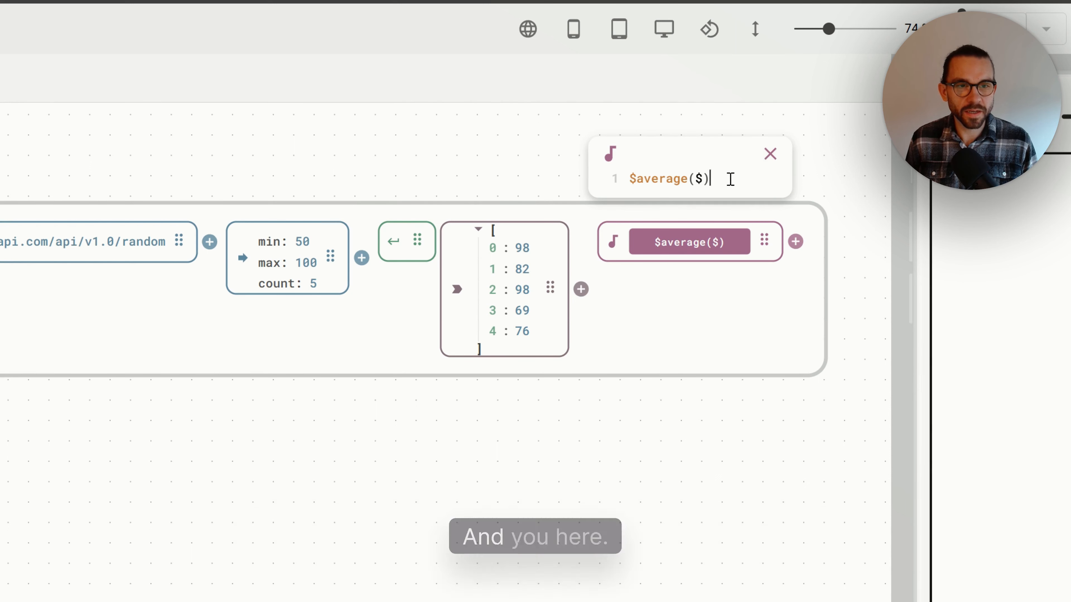
left_click(768, 155)
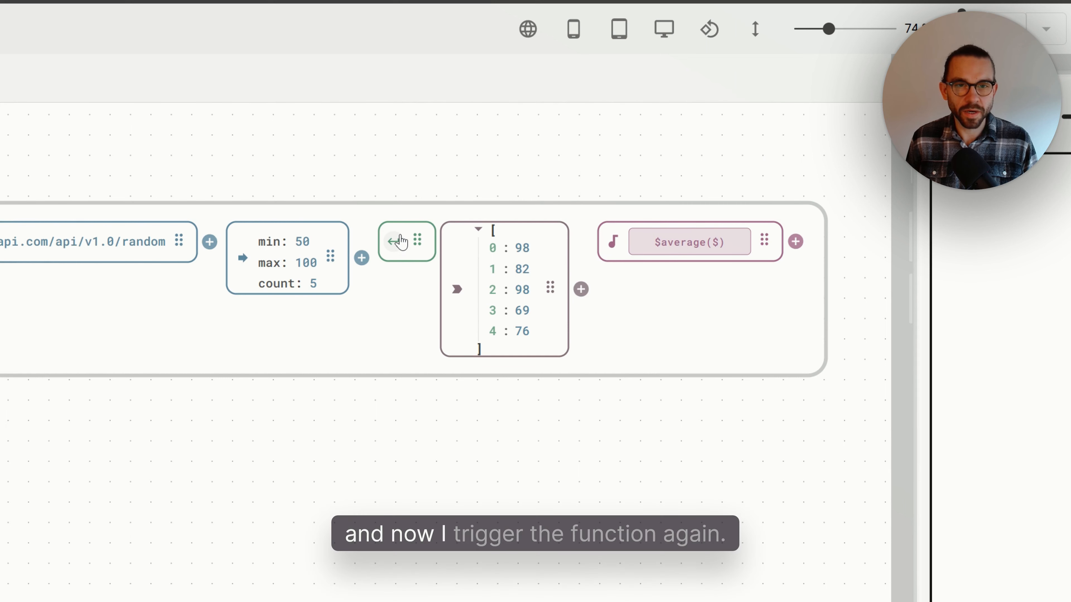
left_click(395, 242)
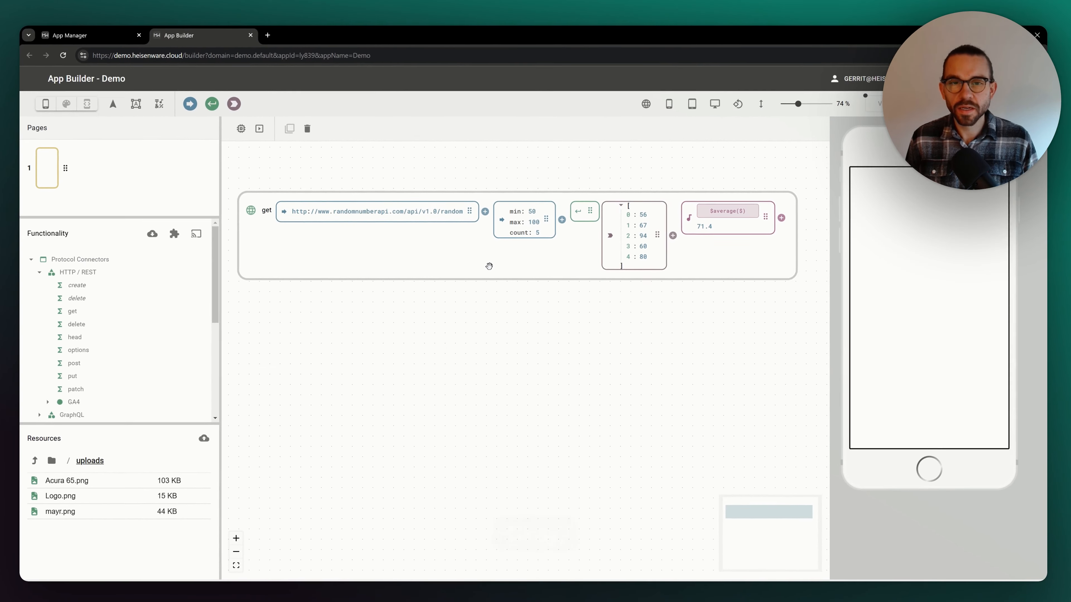
- Place an OPC UA create node on the canvas below the get node
left_click_drag(492, 258, 491, 239)
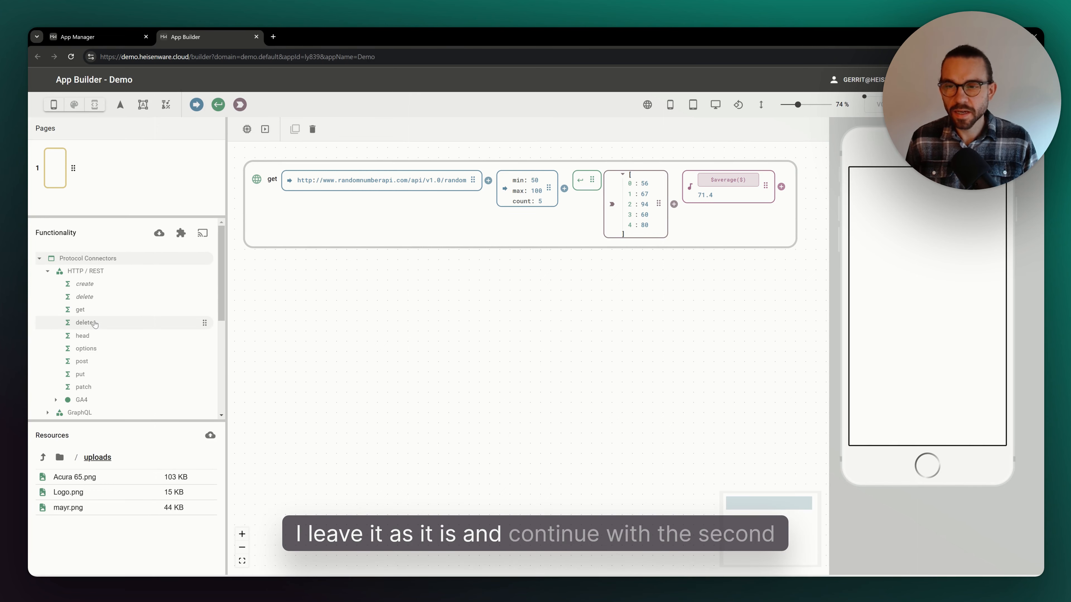
left_click(48, 271)
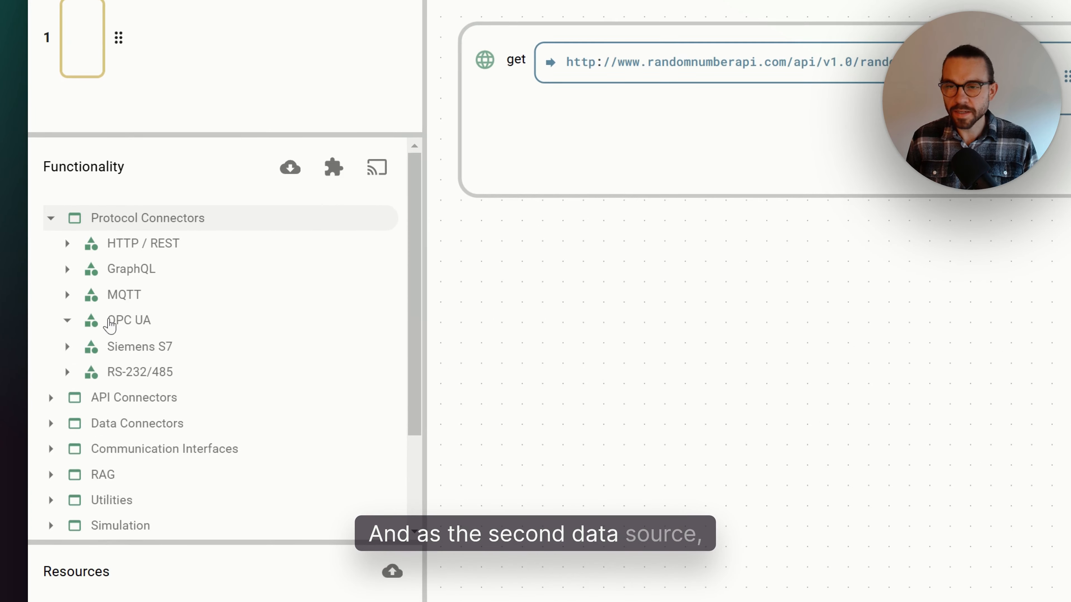
left_click(70, 309)
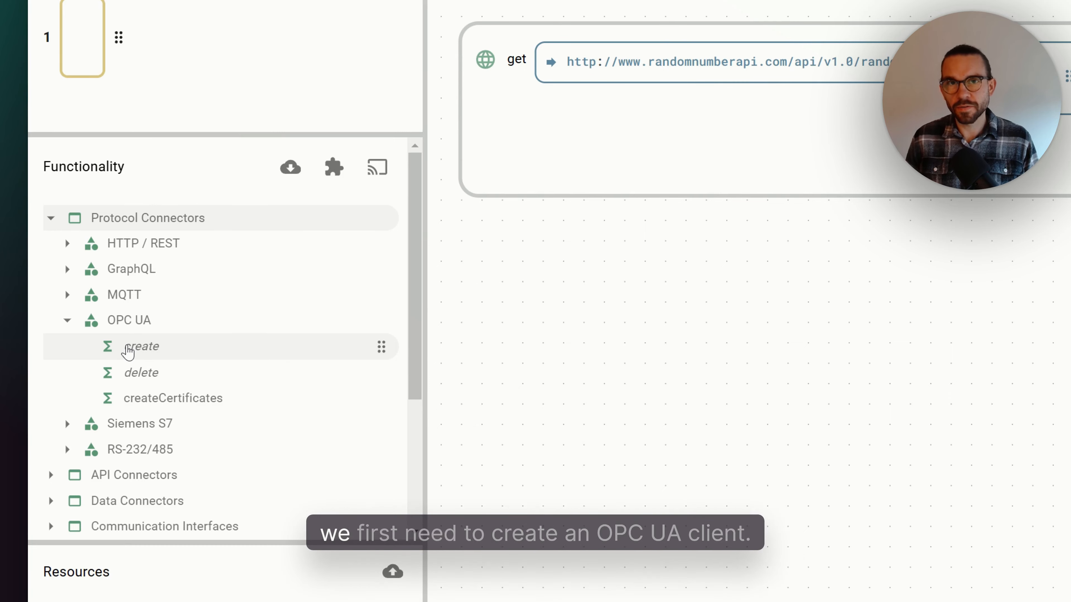
left_click_drag(130, 352, 539, 302)
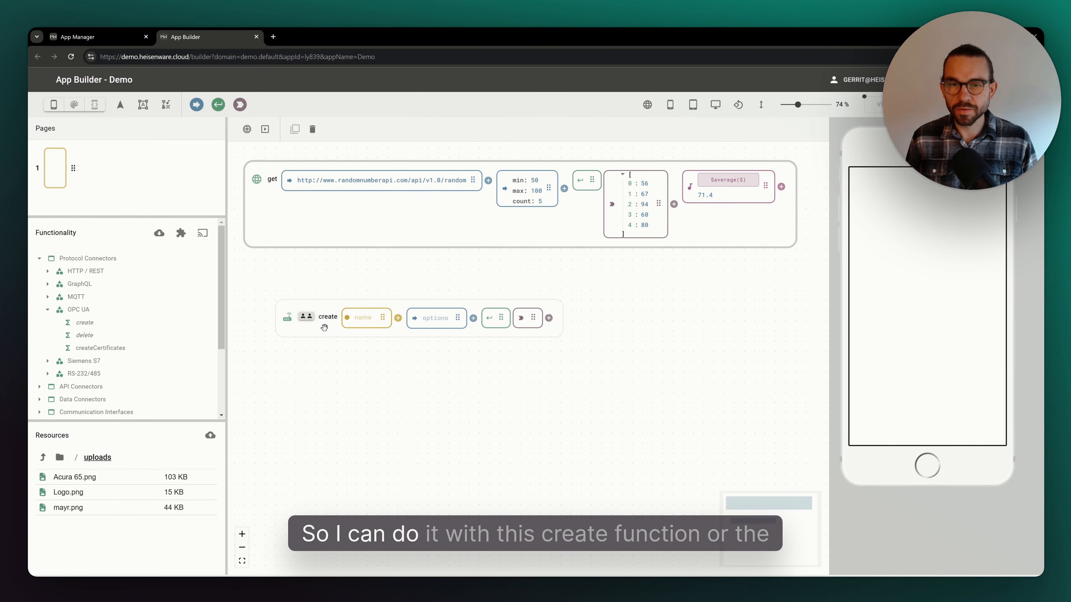
- Name the OPC UA create node's instance demo
left_click_drag(325, 328, 292, 317)
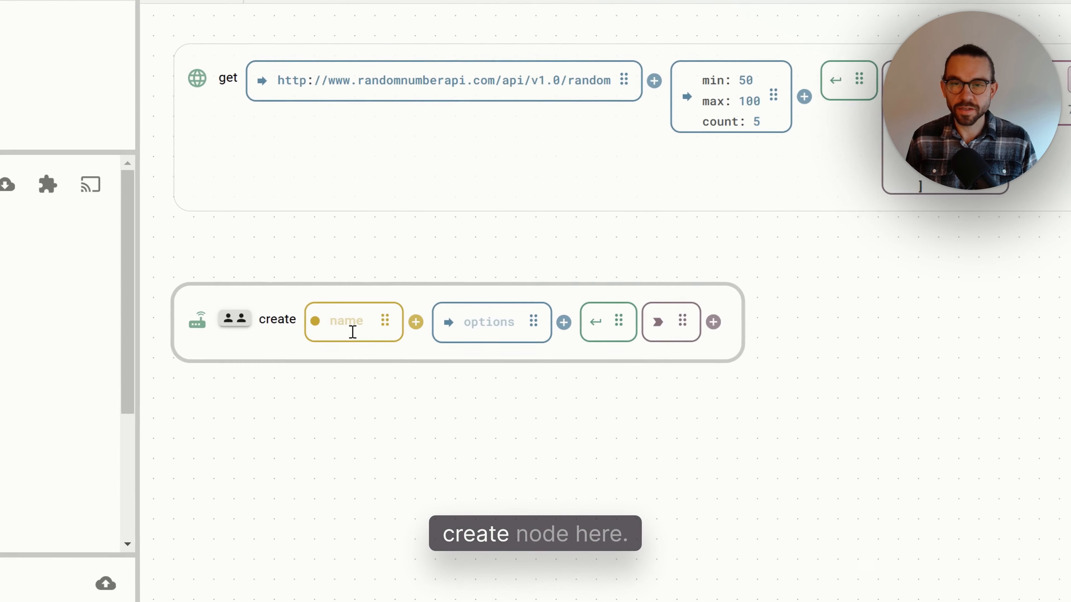
left_click(341, 321)
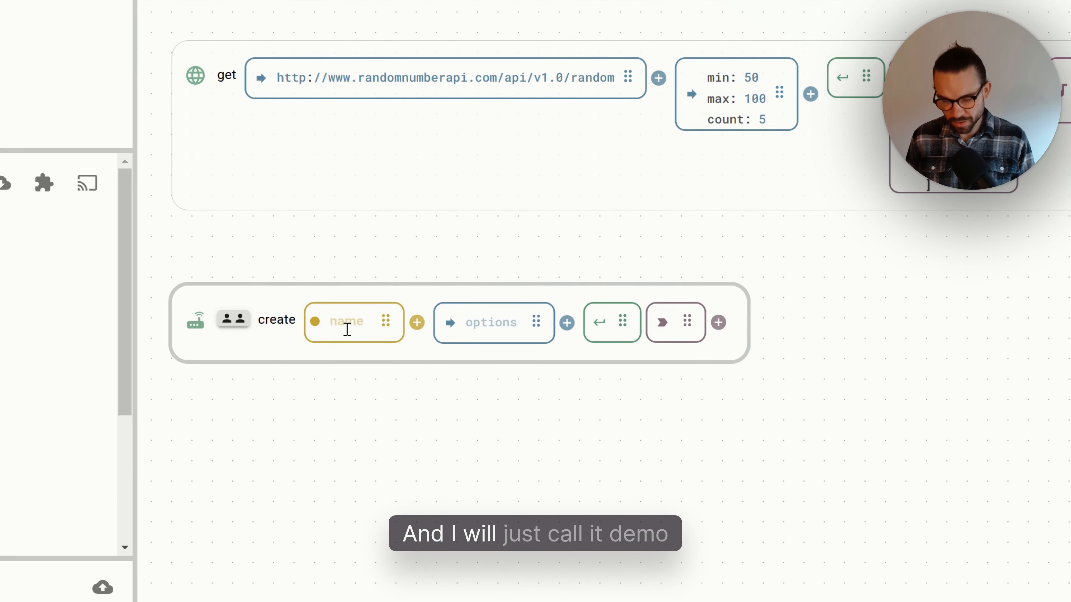
type("demo")
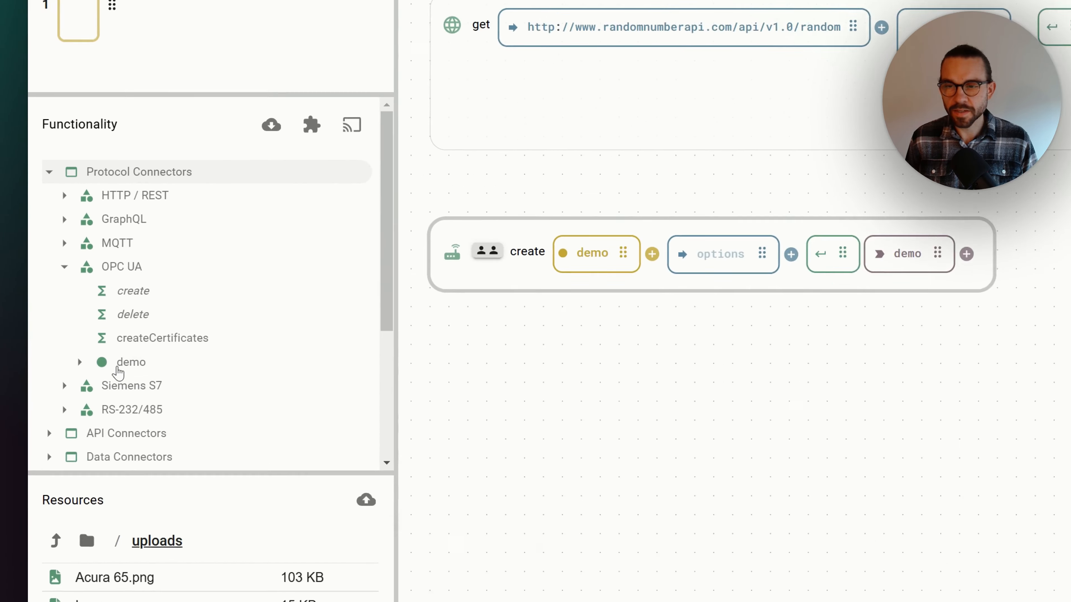
- Add a connect node for the demo instance with endpoint opc.tcp://opcua.demo-this.com:51210/UA/SampleServer and run it
left_click(118, 366)
scroll(135, 371, "down", 5)
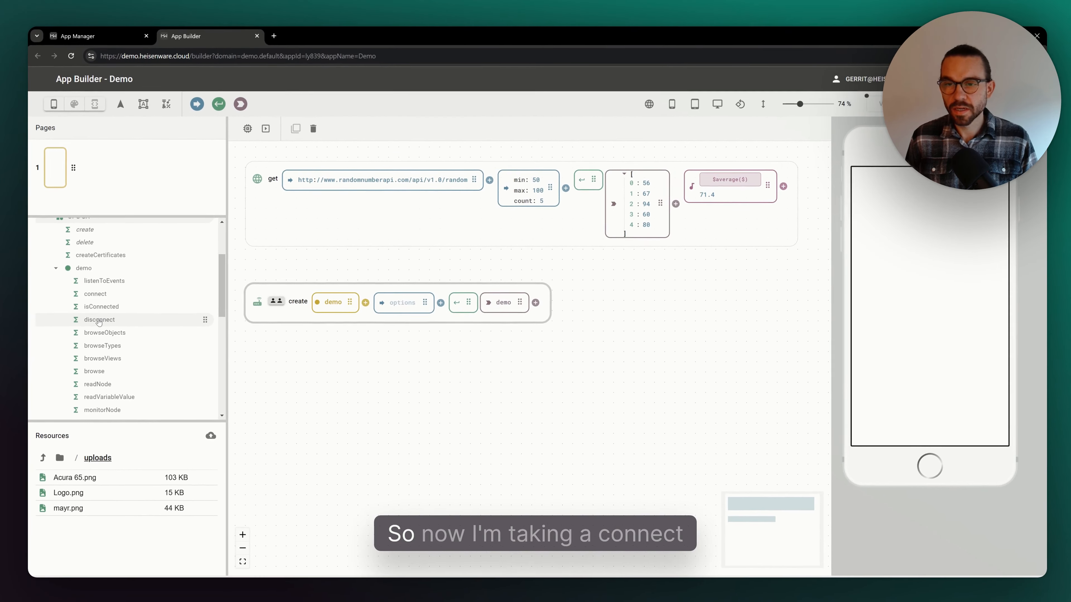
left_click_drag(97, 298, 120, 298)
left_click_drag(270, 349, 290, 358)
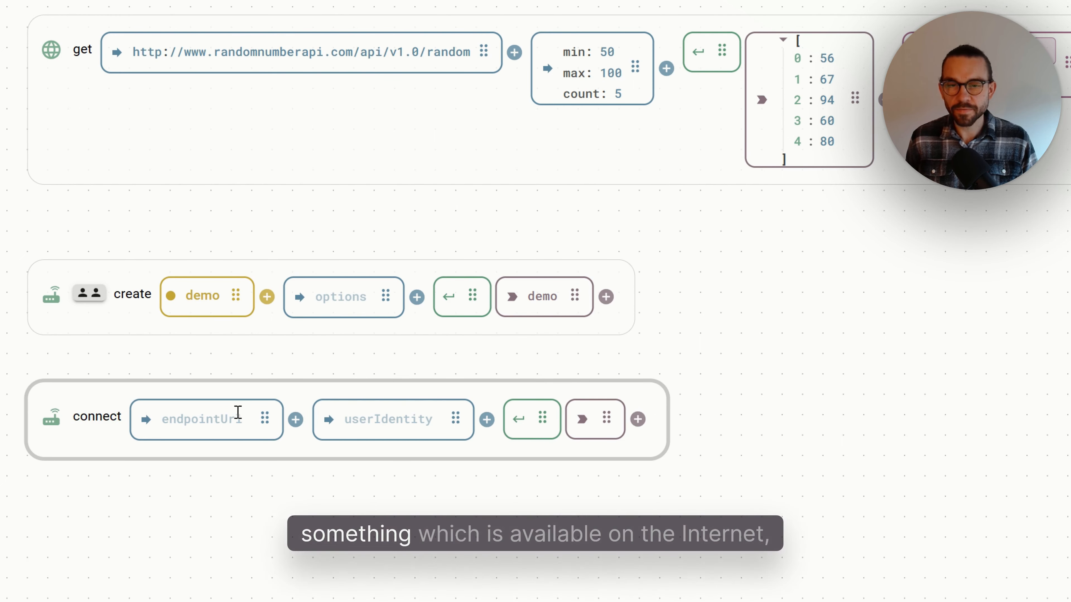
type("opc.tcp://opcua.demo-this.com:51210/UA/SampleServer")
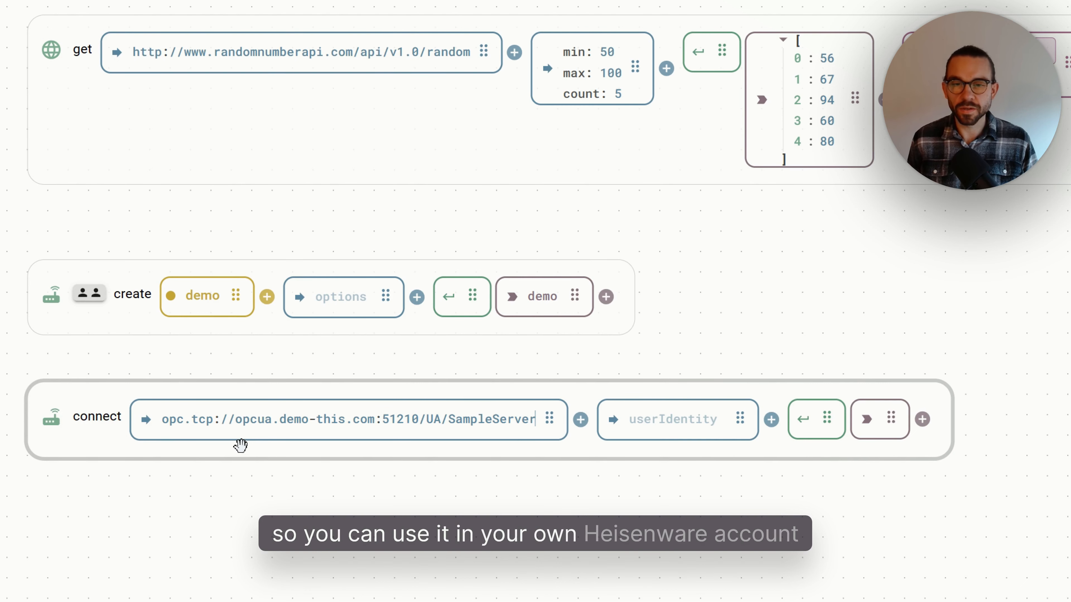
scroll(242, 447, "down", 2)
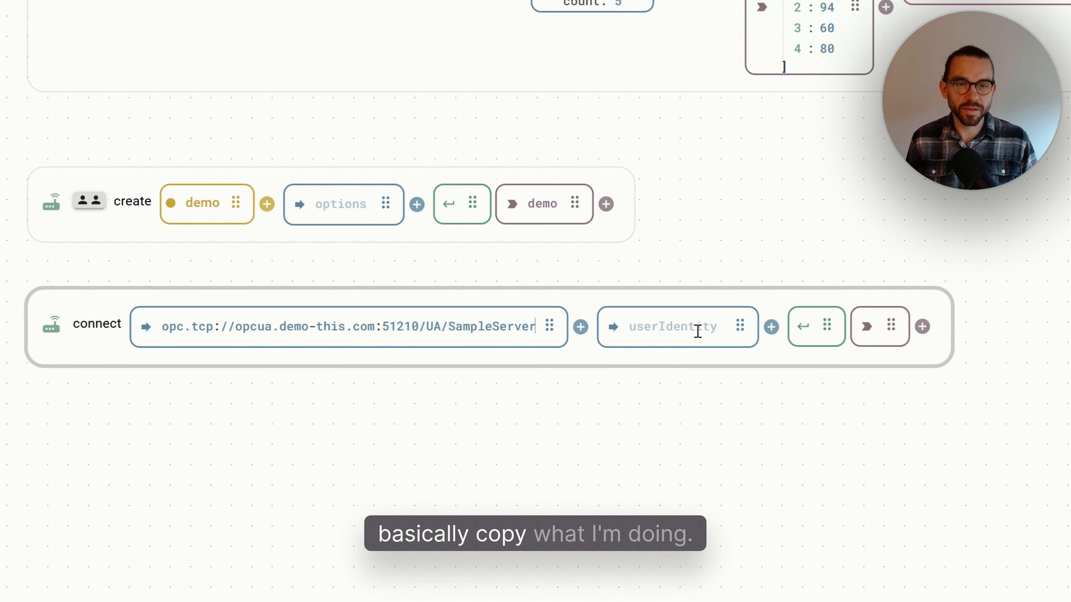
left_click(801, 333)
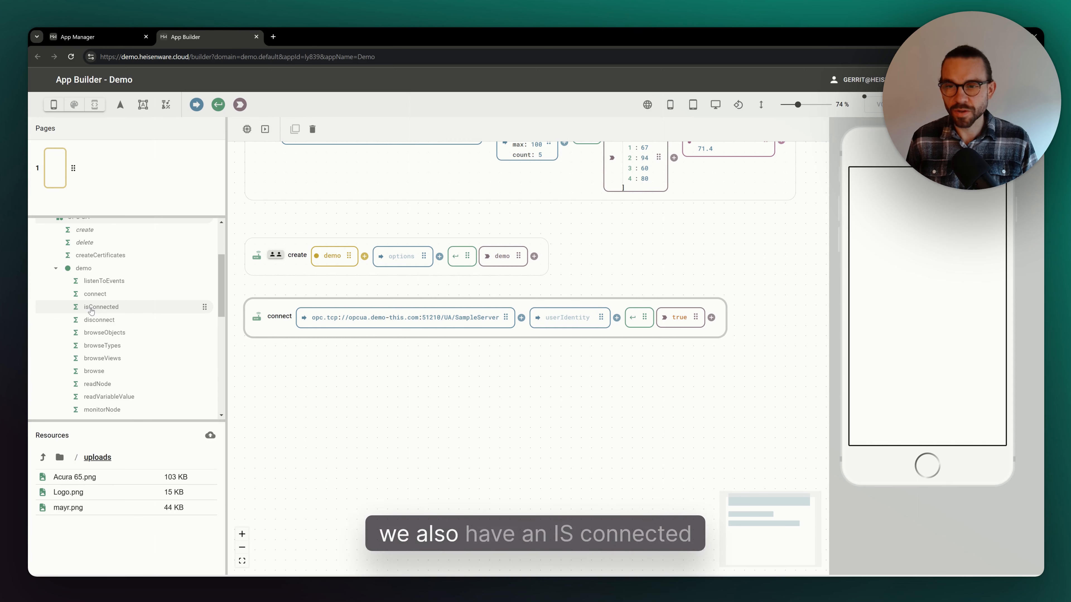
- Add and run an isConnected node for the demo instance, placing it beside the connect node
left_click_drag(92, 311, 281, 368)
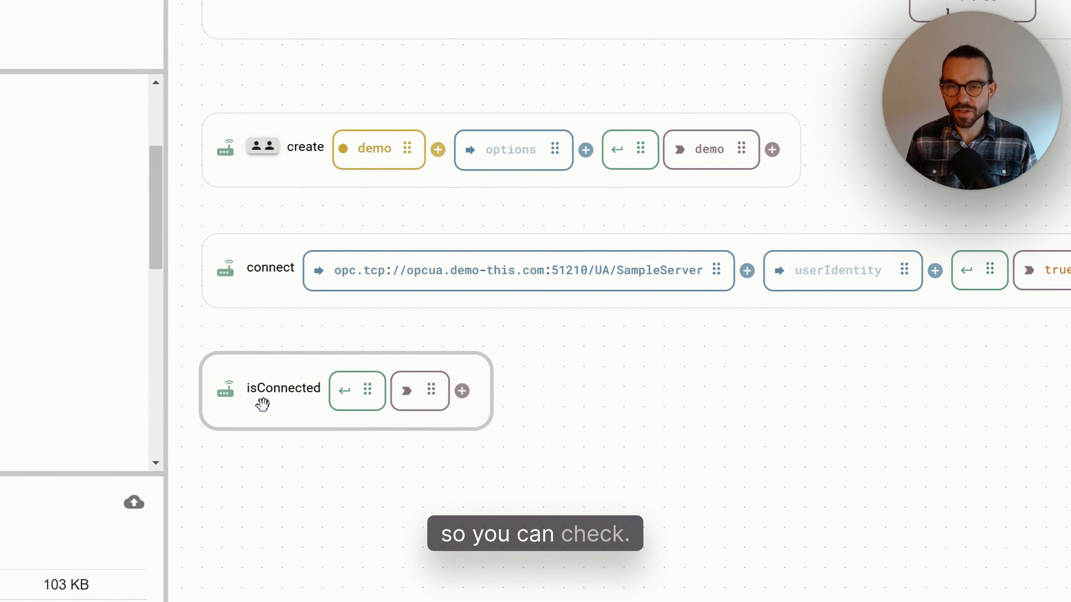
left_click(345, 392)
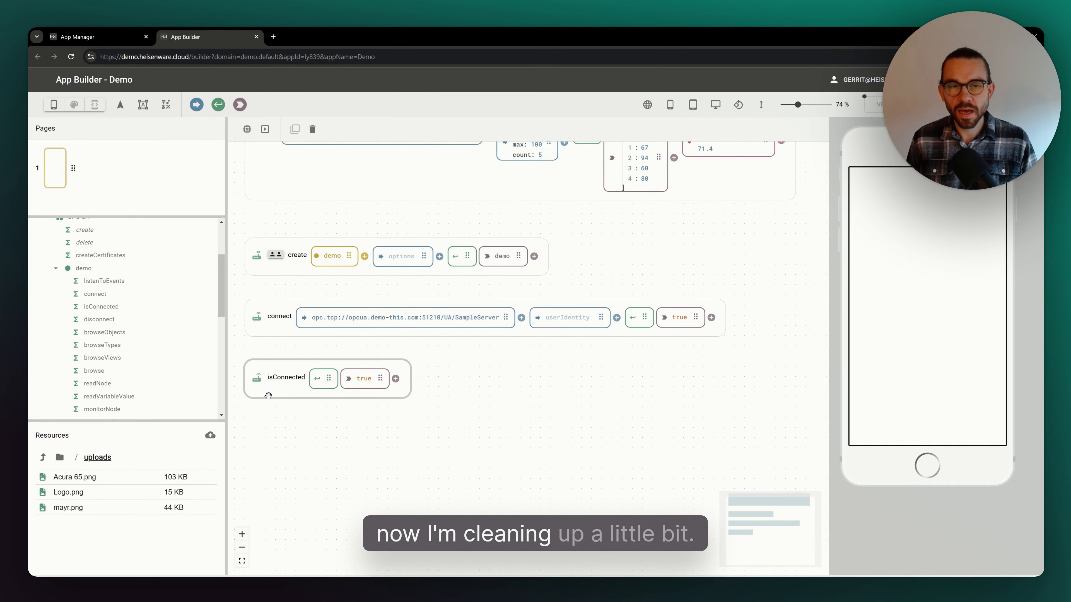
left_click_drag(267, 396, 766, 340)
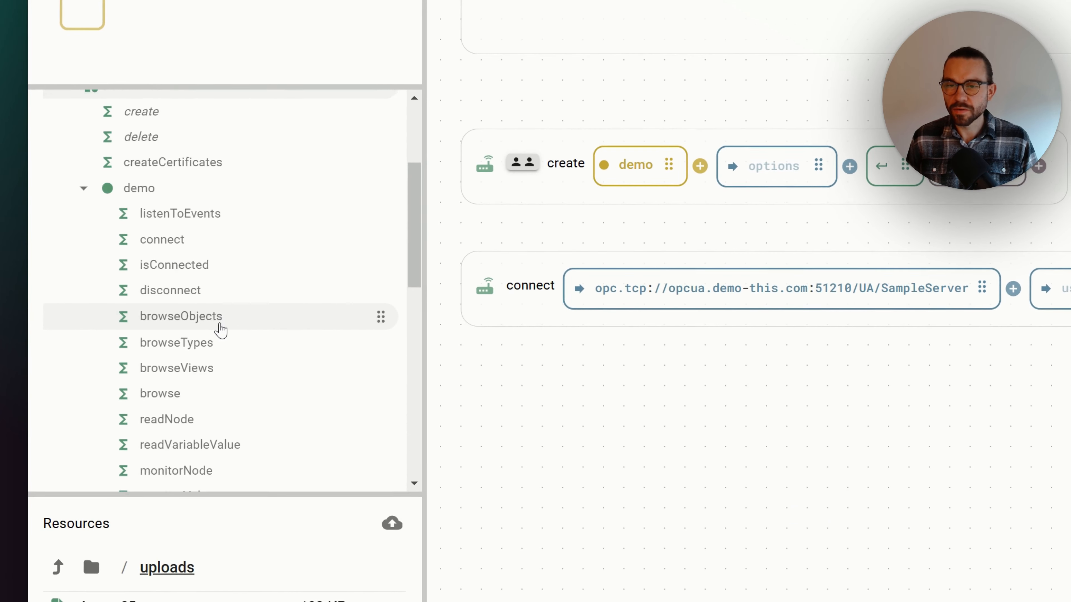
- Add a readNode for the demo instance with address ns=2;i=10846 and run it
scroll(220, 330, "down", 3)
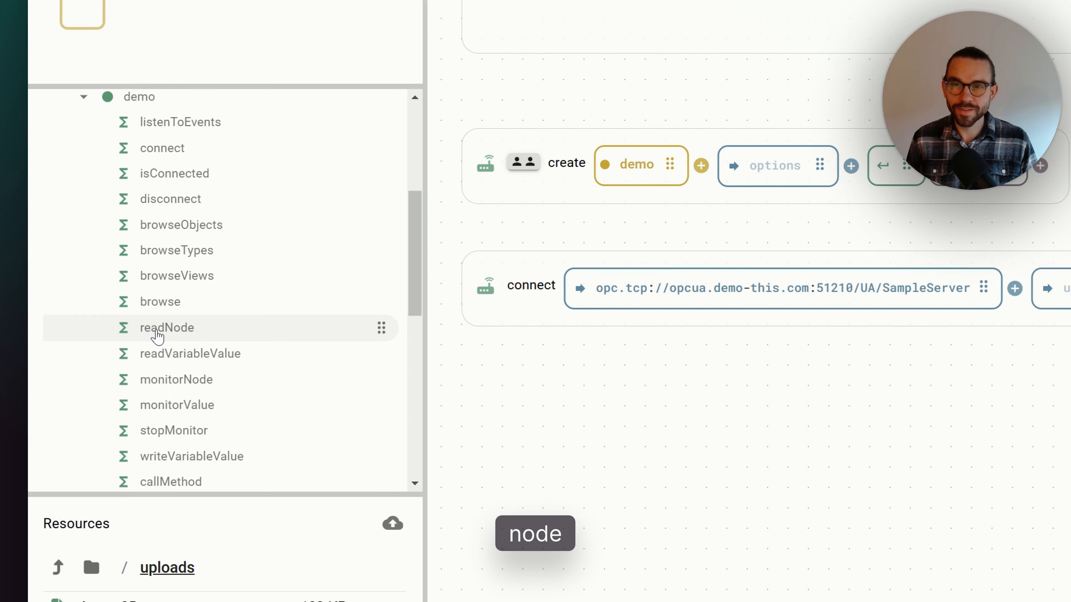
left_click_drag(153, 335, 594, 447)
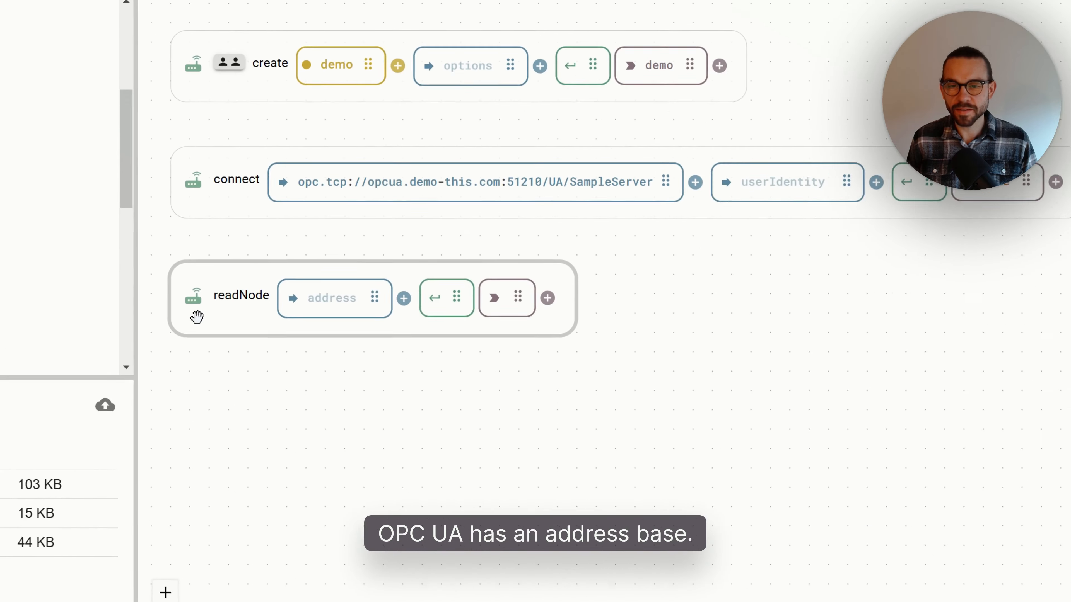
mouse_move(308, 379)
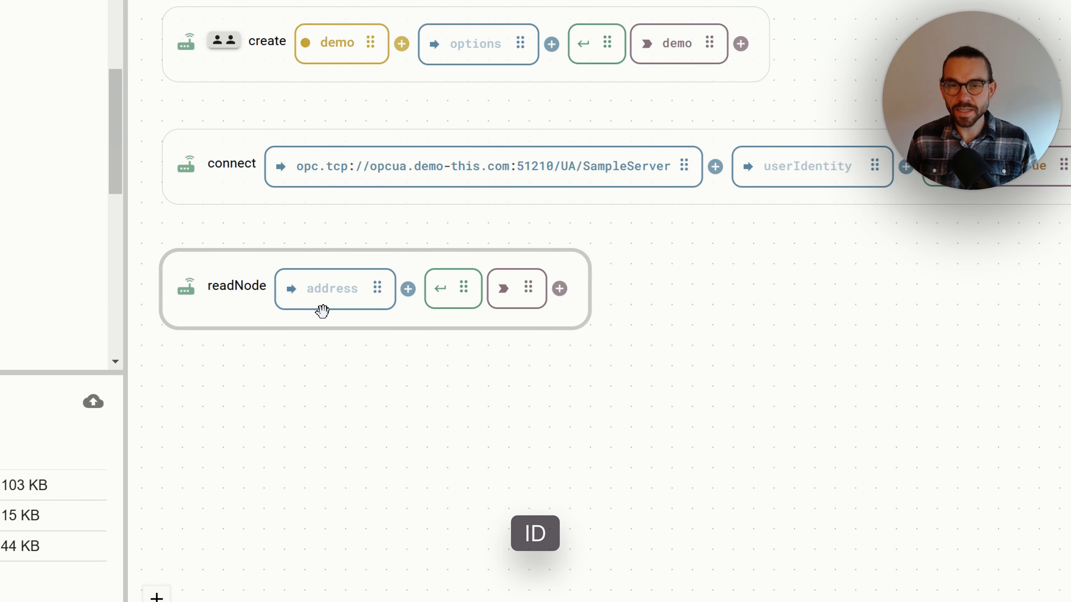
left_click(327, 301)
type("ns=2;i=10846")
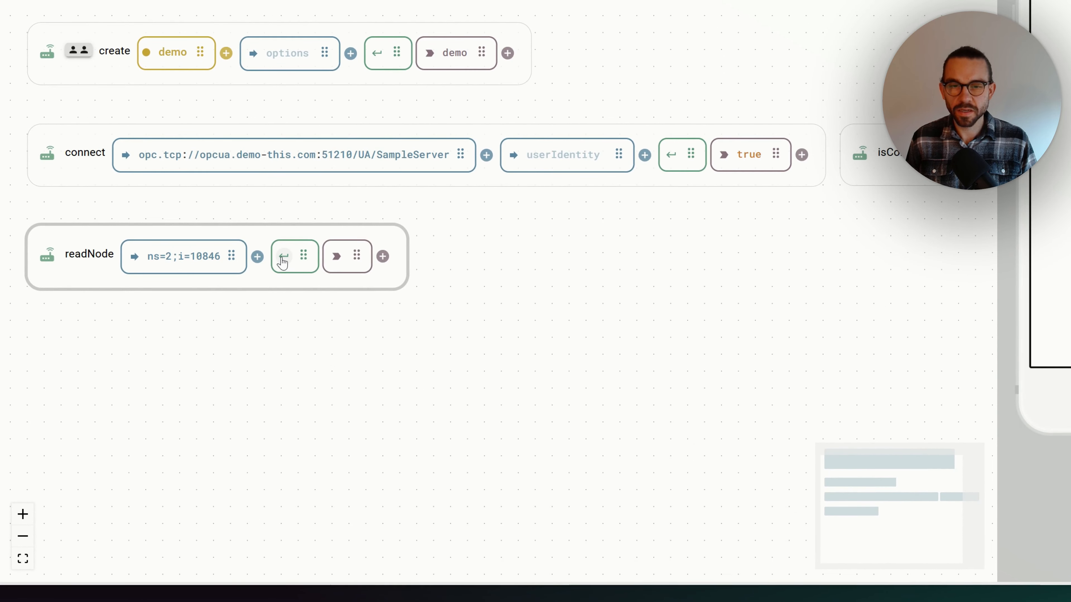
left_click(282, 259)
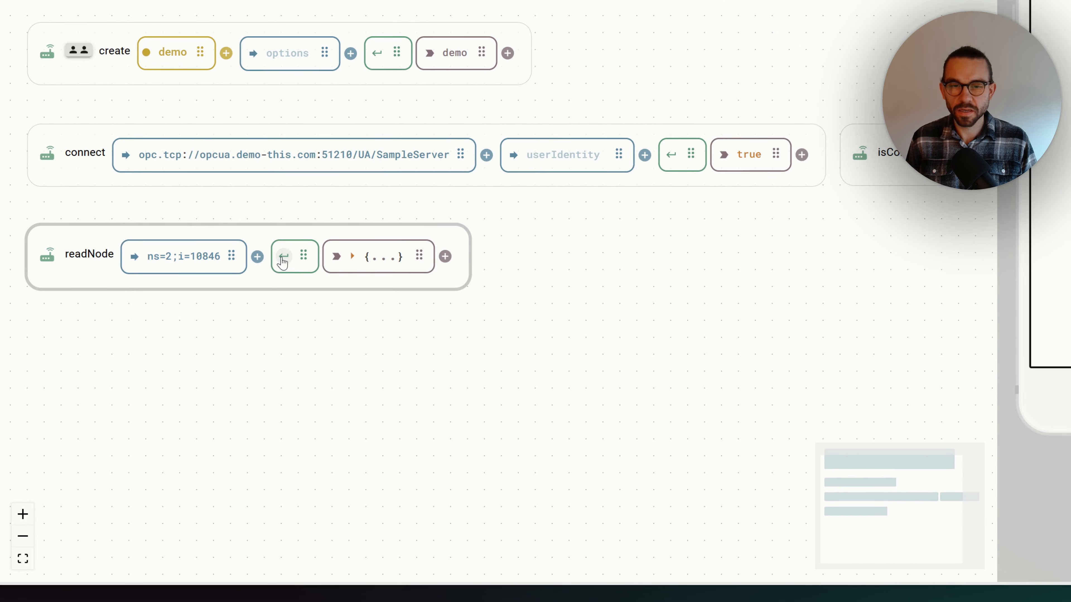
- Expand the readNode result object to inspect its nested value and rerun the node twice
left_click(393, 265)
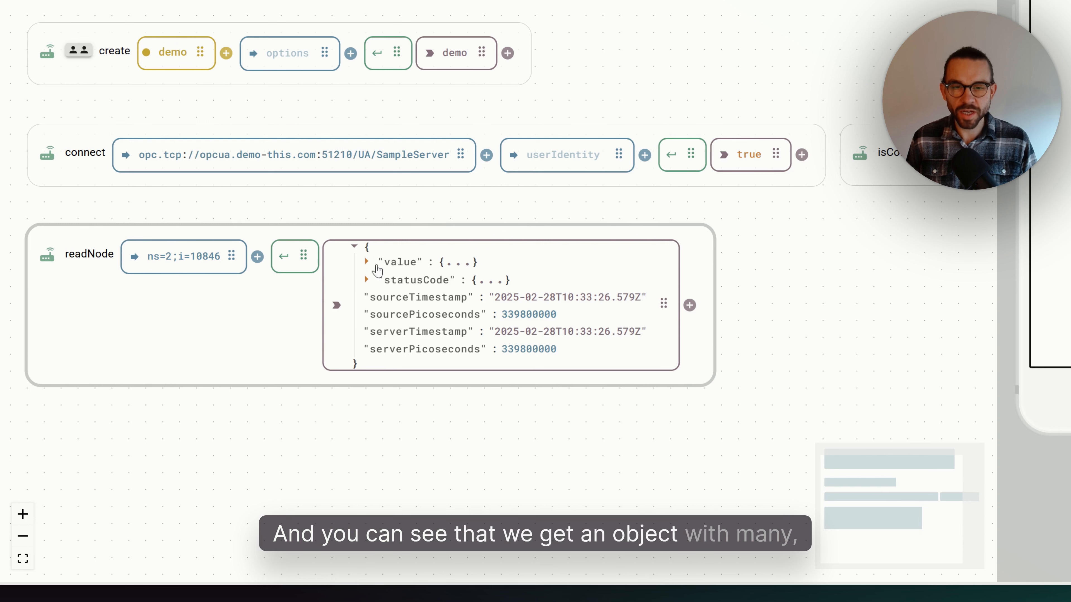
left_click(366, 262)
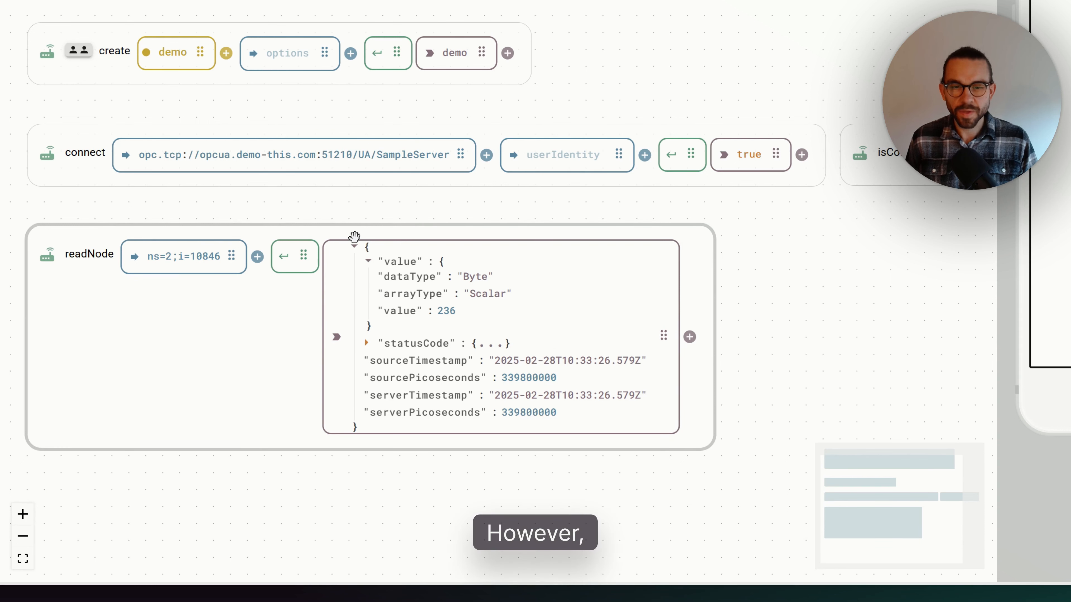
left_click_drag(457, 312, 386, 321)
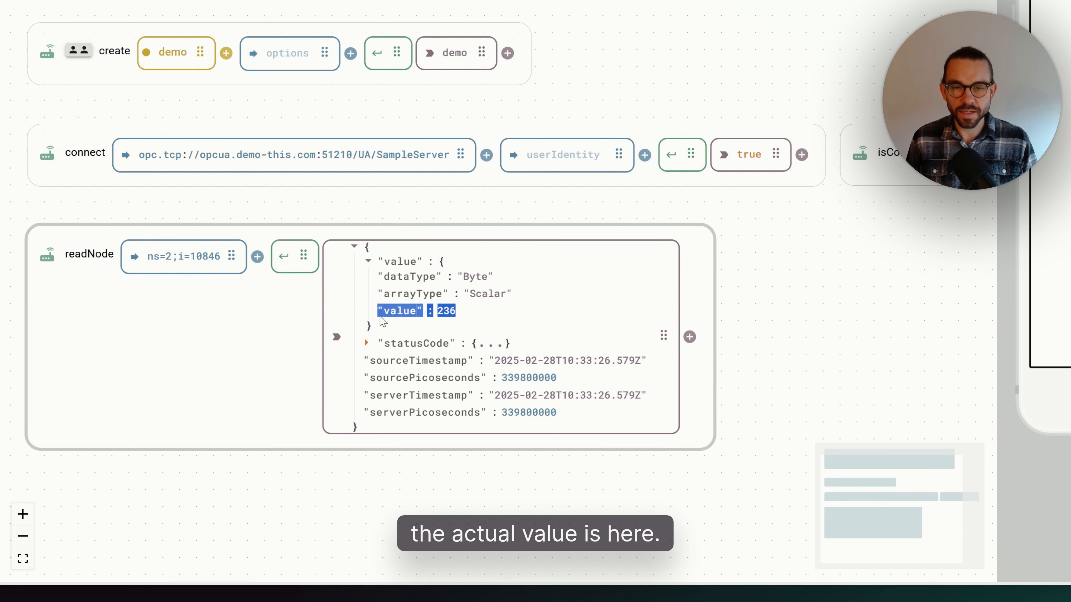
left_click(408, 320)
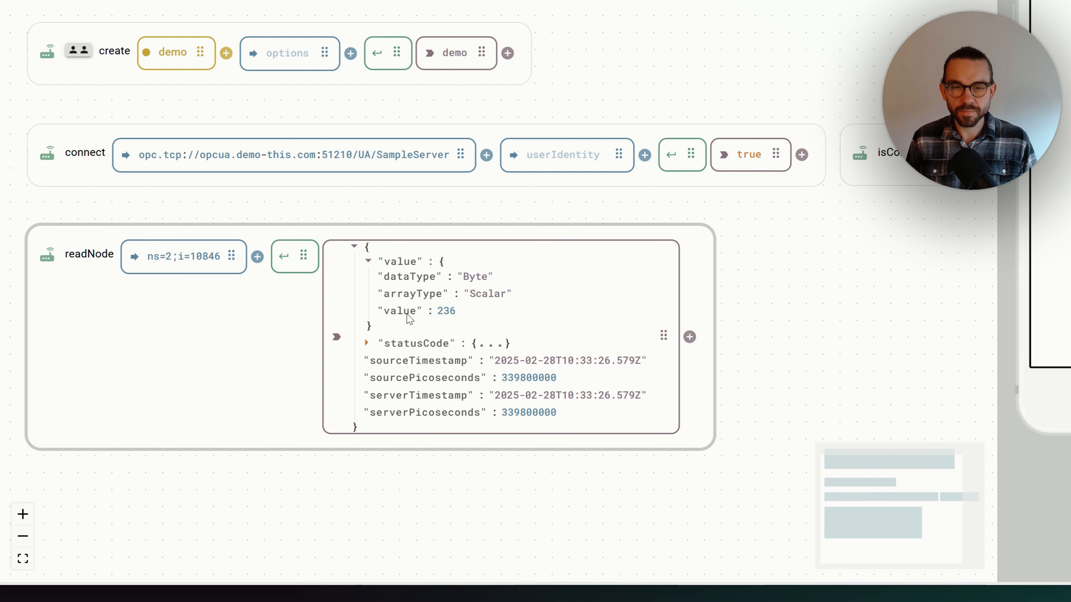
left_click(284, 262)
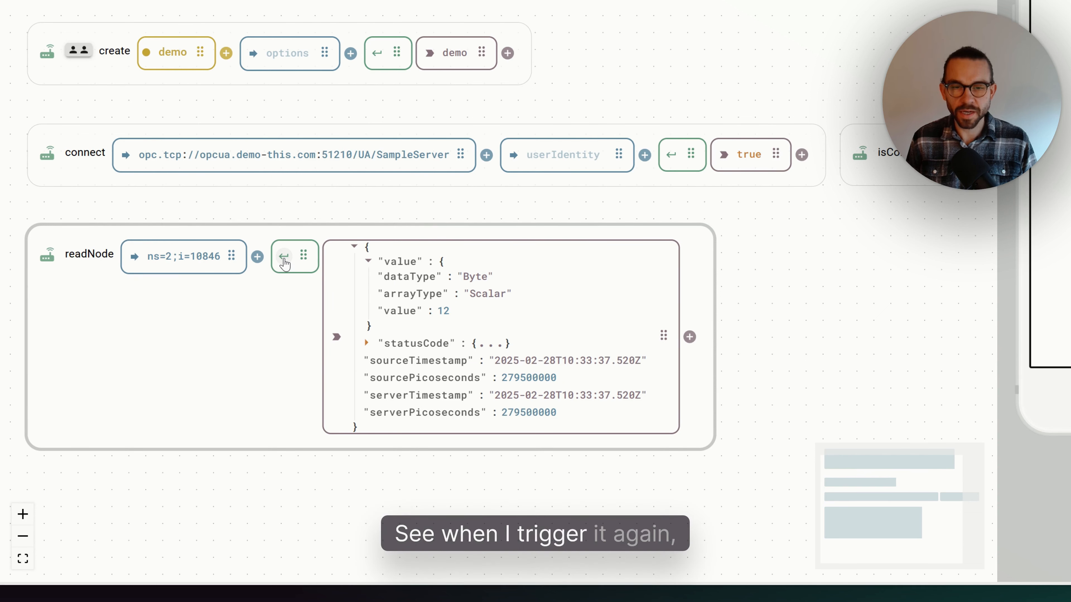
left_click(284, 262)
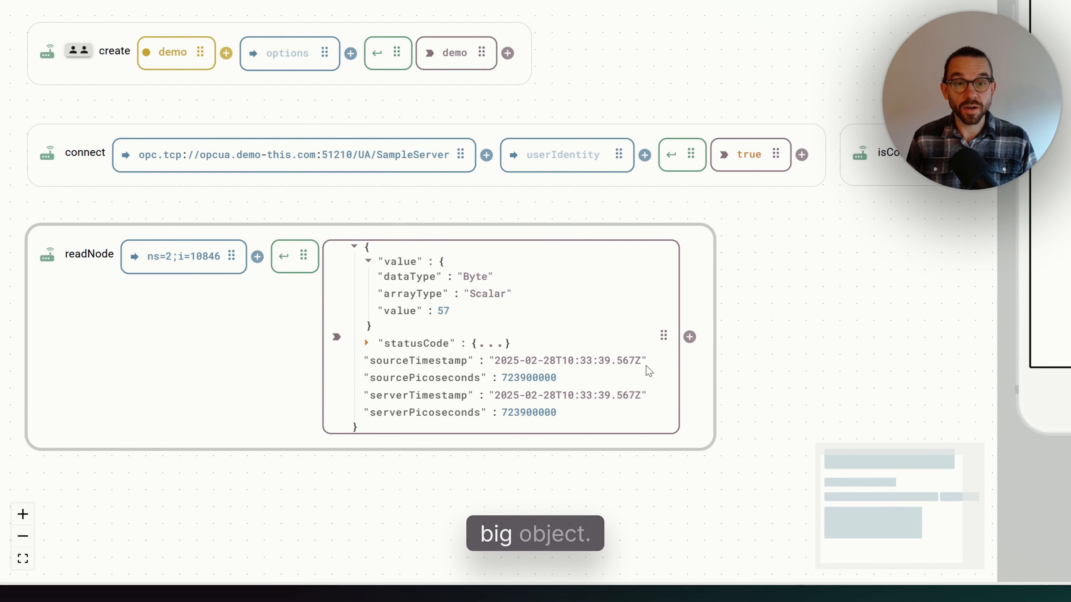
- Add a Jsonata modifier to the readNode output with the expression value.value and rerun the node
left_click(690, 337)
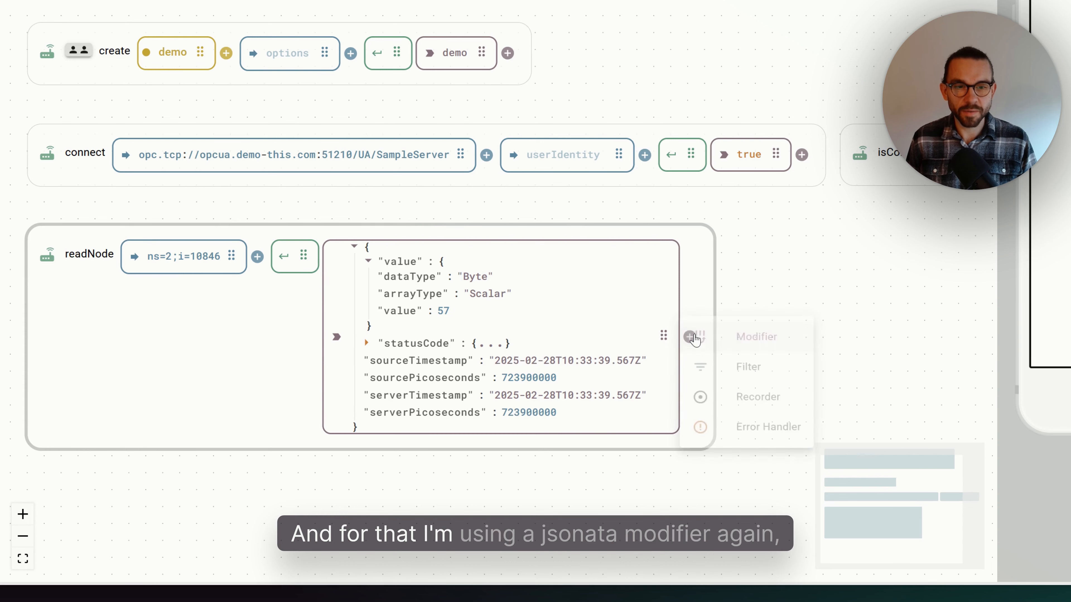
left_click(723, 338)
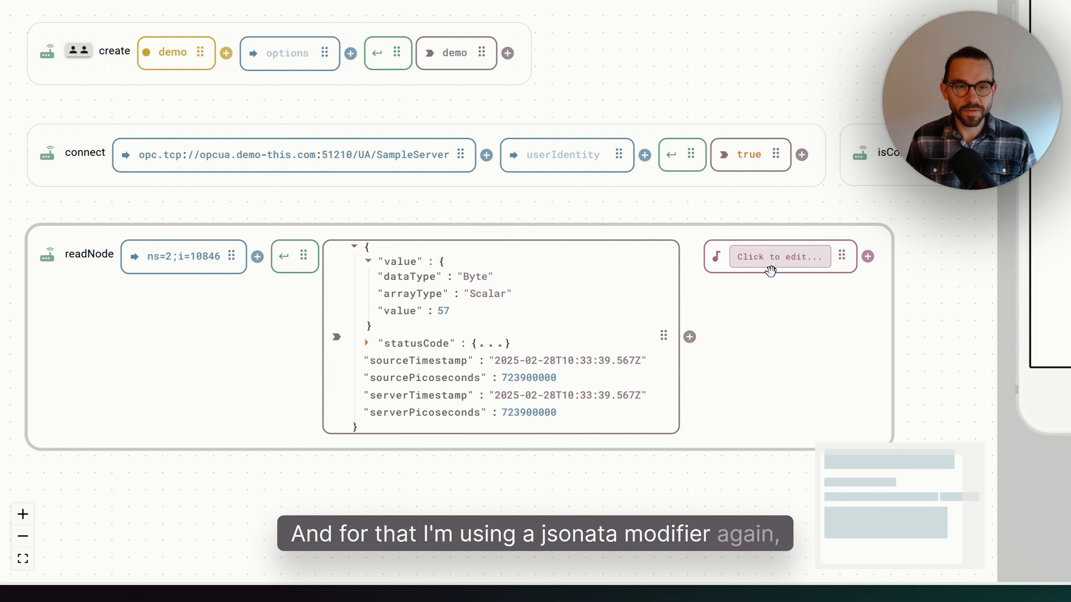
left_click(768, 258)
type("value")
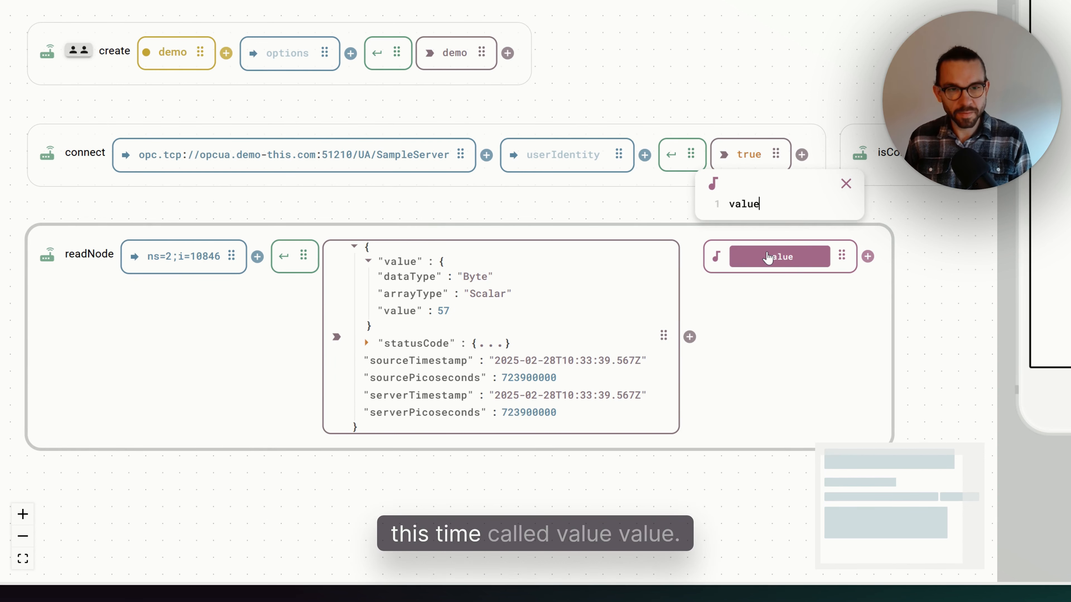
type(".value")
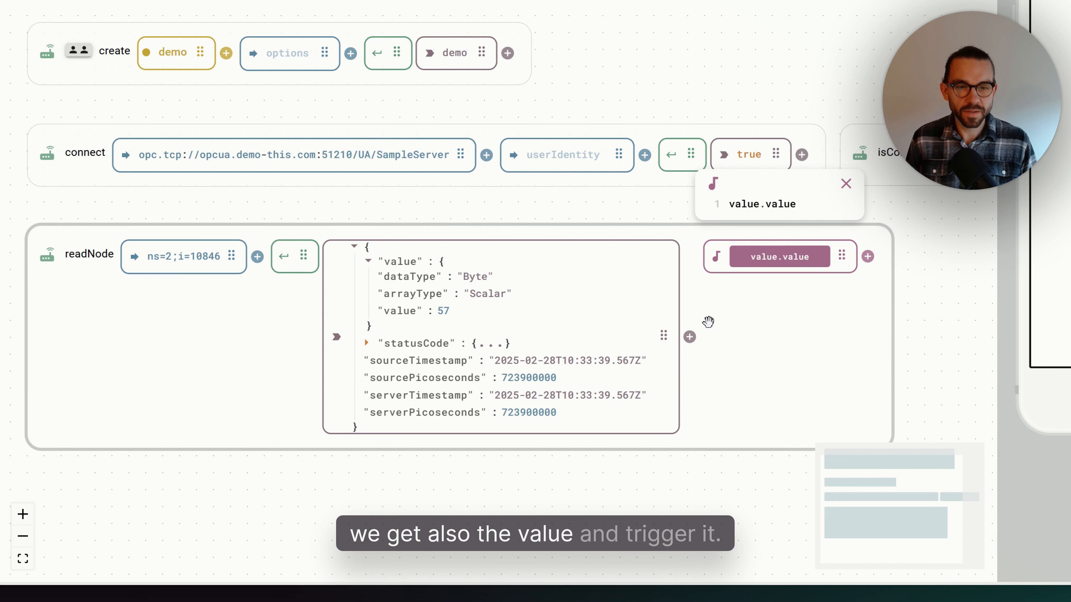
left_click(282, 256)
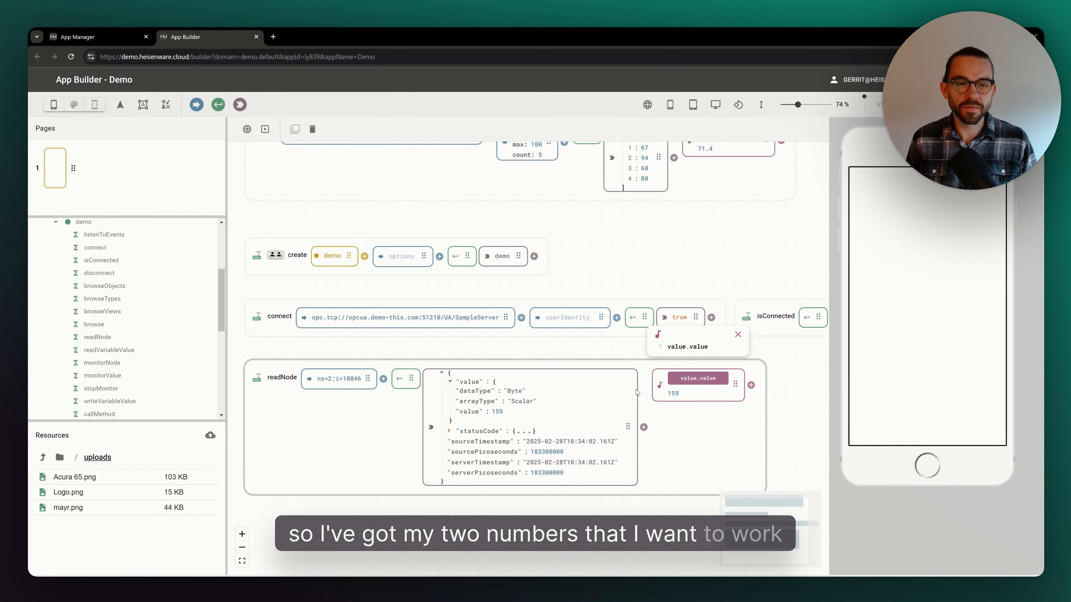
- Close the modifier editor and collapse the readNode result object
scroll(717, 220, "up", 1)
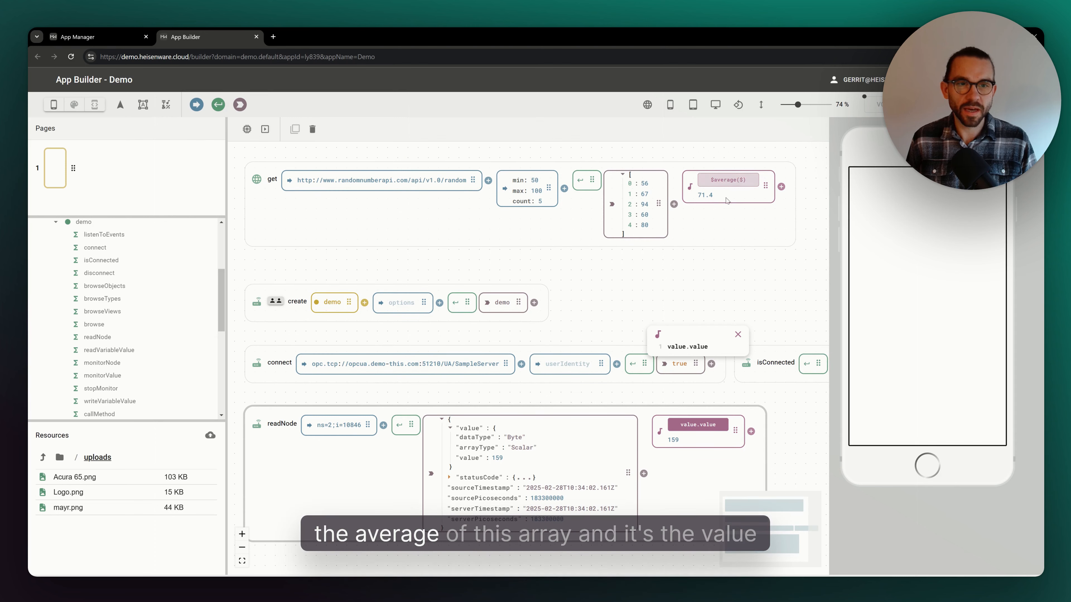
scroll(655, 232, "down", 1)
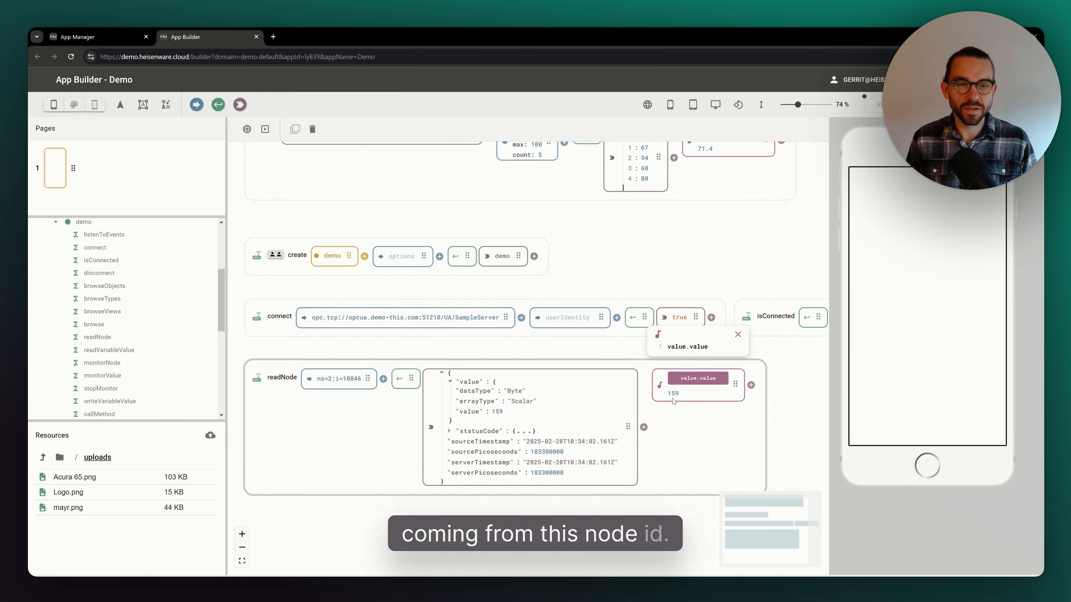
left_click(738, 334)
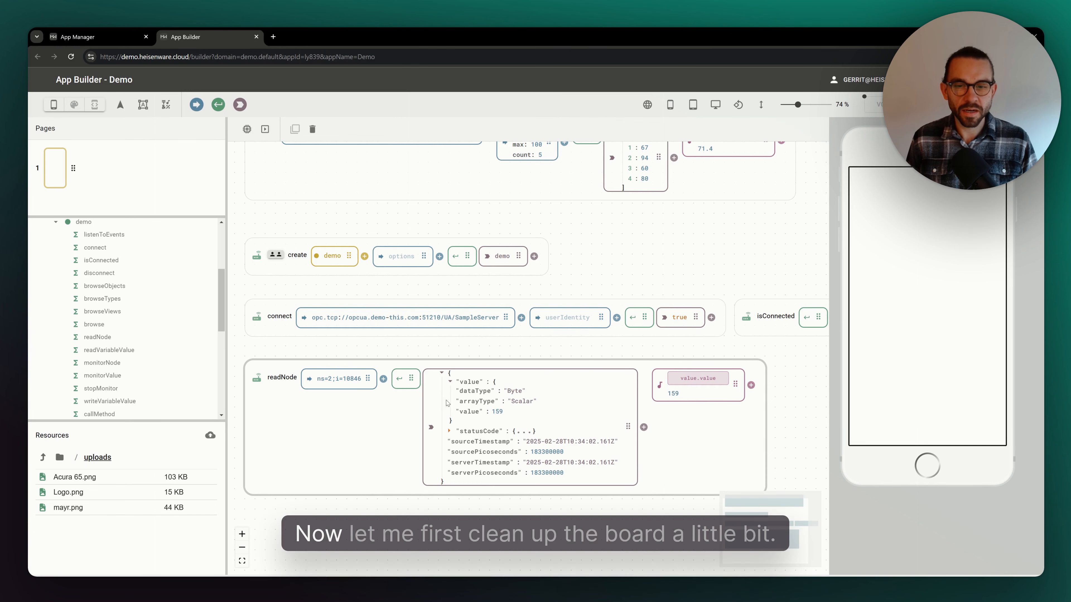
left_click(441, 373)
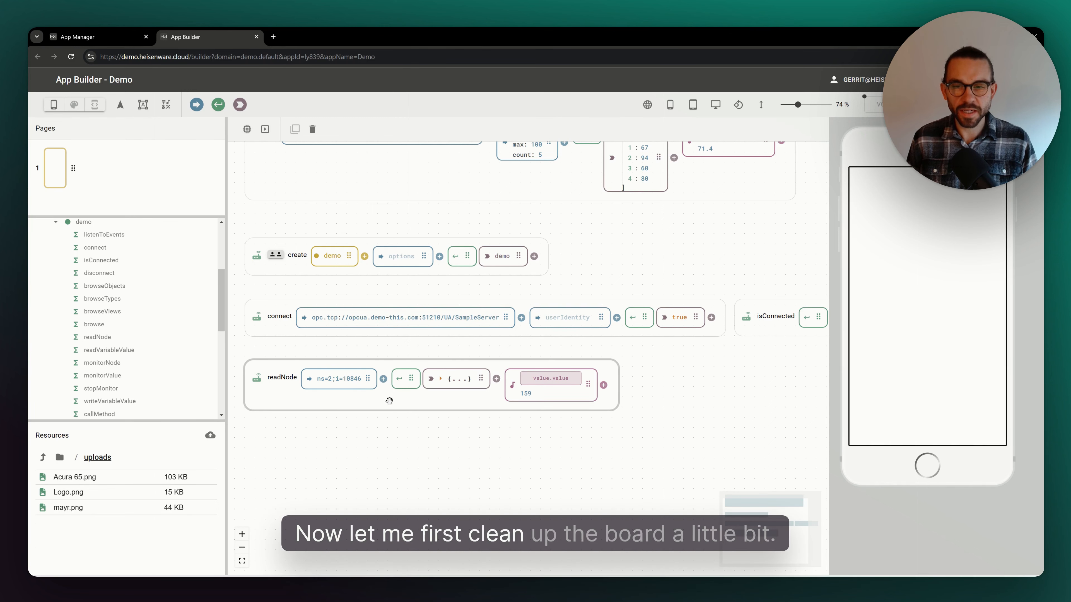
- Rearrange the board by moving the get node next to the readNode
left_click_drag(368, 183, 370, 493)
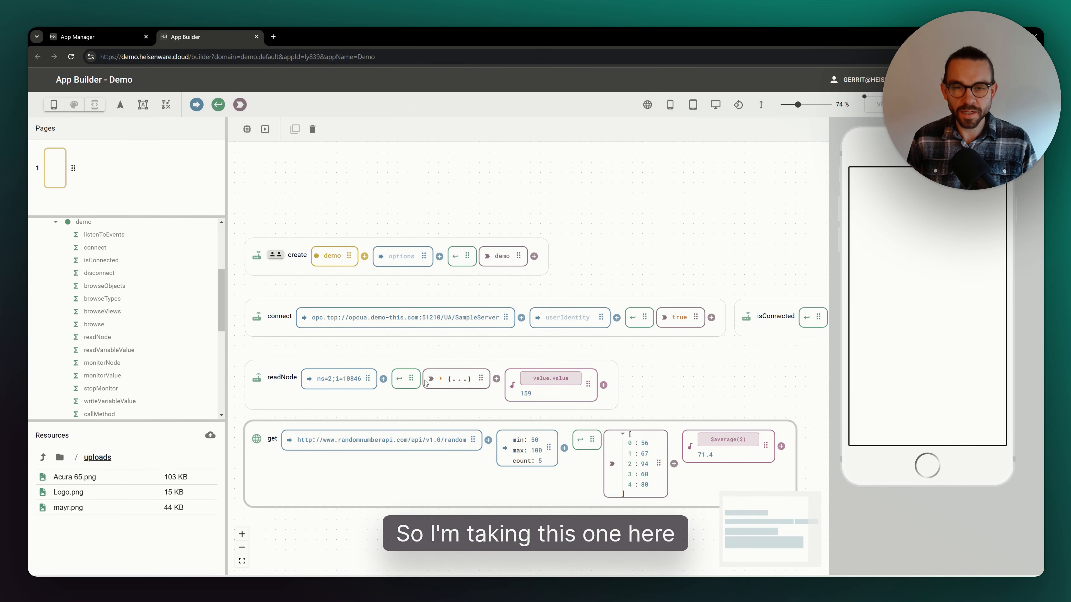
scroll(426, 377, "down", 3)
scroll(430, 315, "down", 5)
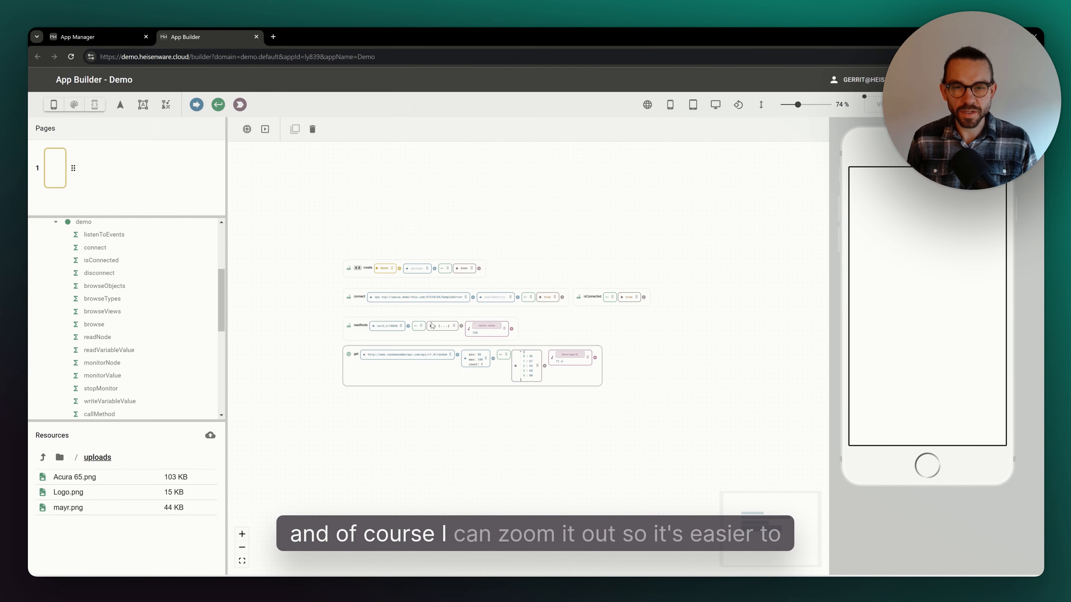
scroll(441, 333, "up", 3)
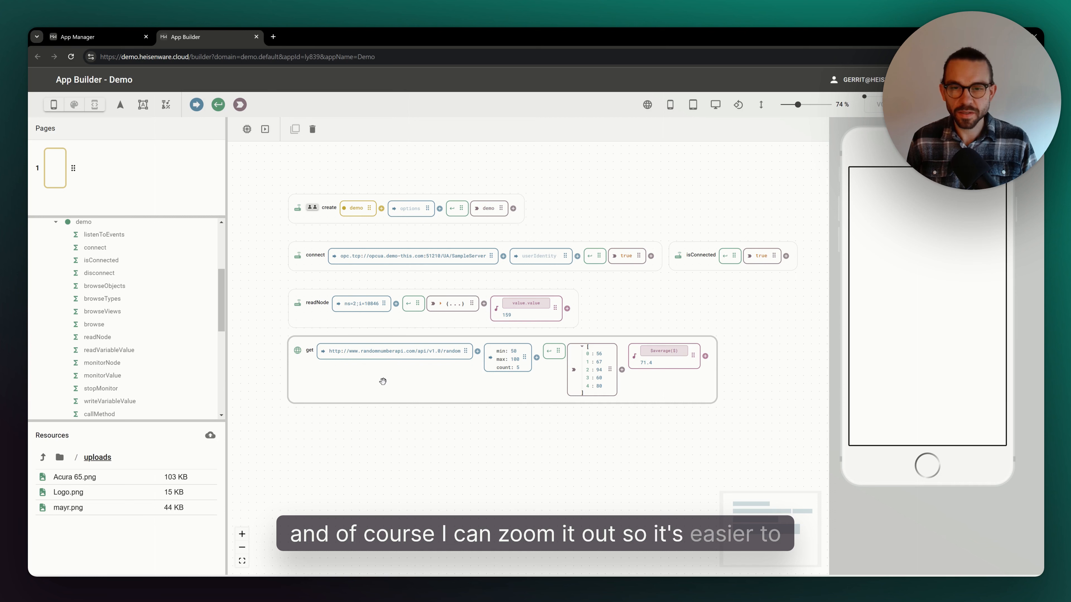
left_click_drag(309, 388, 609, 349)
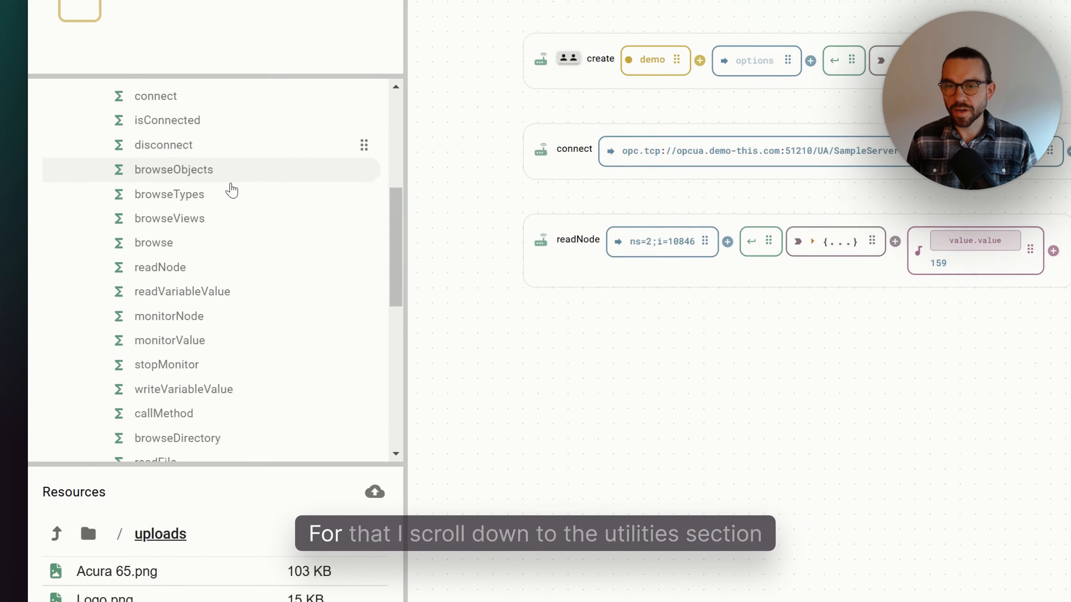
- Add a combine function from Utilities > Basic Functions to the board below the readNode
scroll(121, 287, "down", 10)
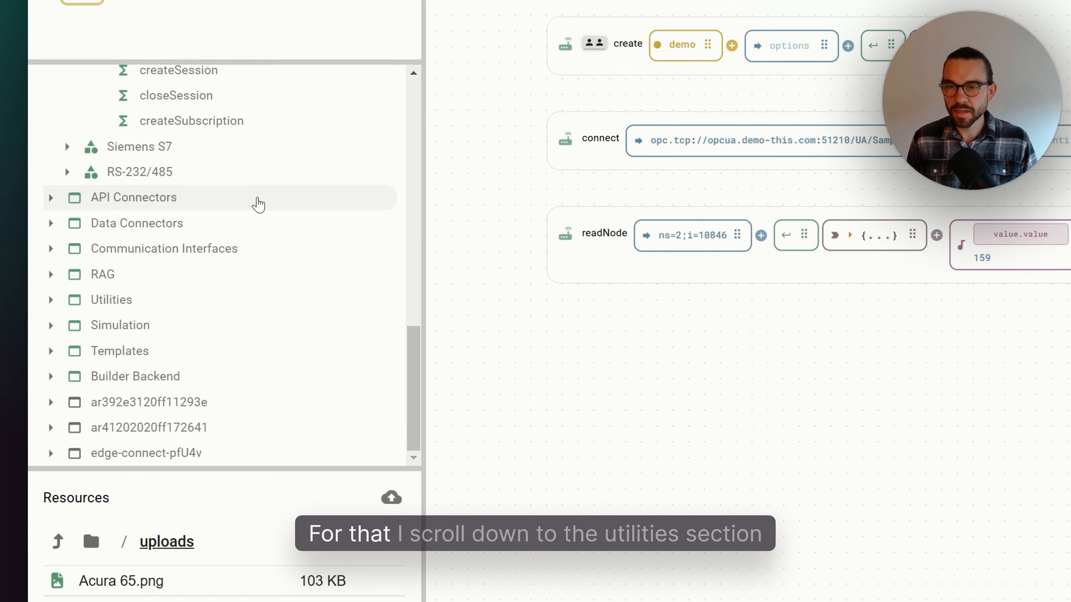
left_click(149, 301)
left_click(151, 325)
scroll(169, 323, "down", 3)
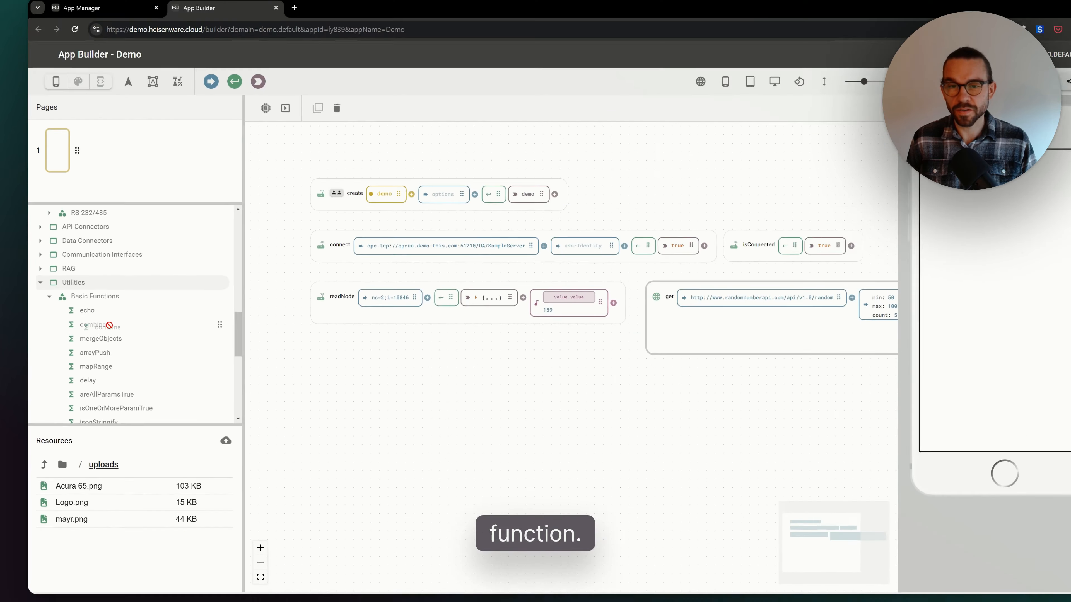
left_click_drag(140, 290, 612, 428)
mouse_move(319, 400)
left_mouse_down()
mouse_move(325, 409)
mouse_move(312, 404)
left_mouse_up()
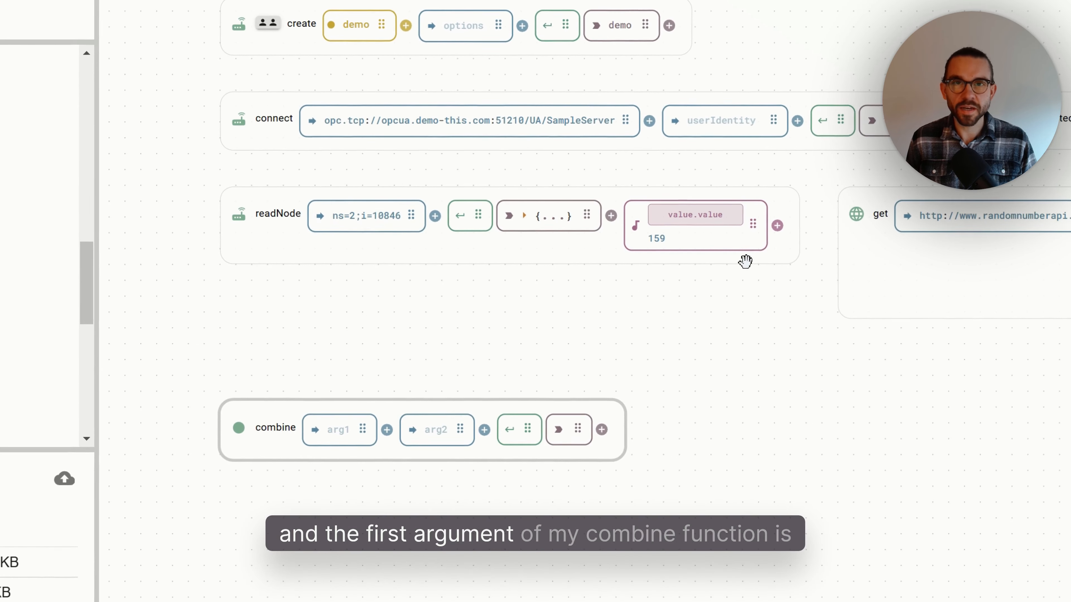
- Connect the readNode modifier output and the get node's $average($) modifier output to the combine's two arguments
left_click_drag(754, 222, 342, 429)
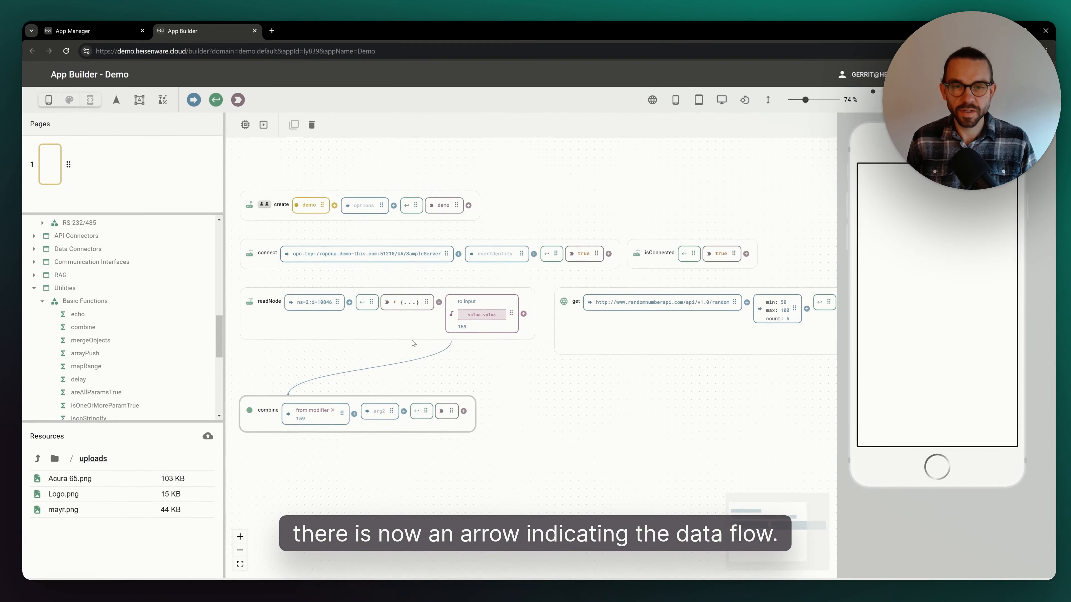
scroll(411, 350, "right", 4)
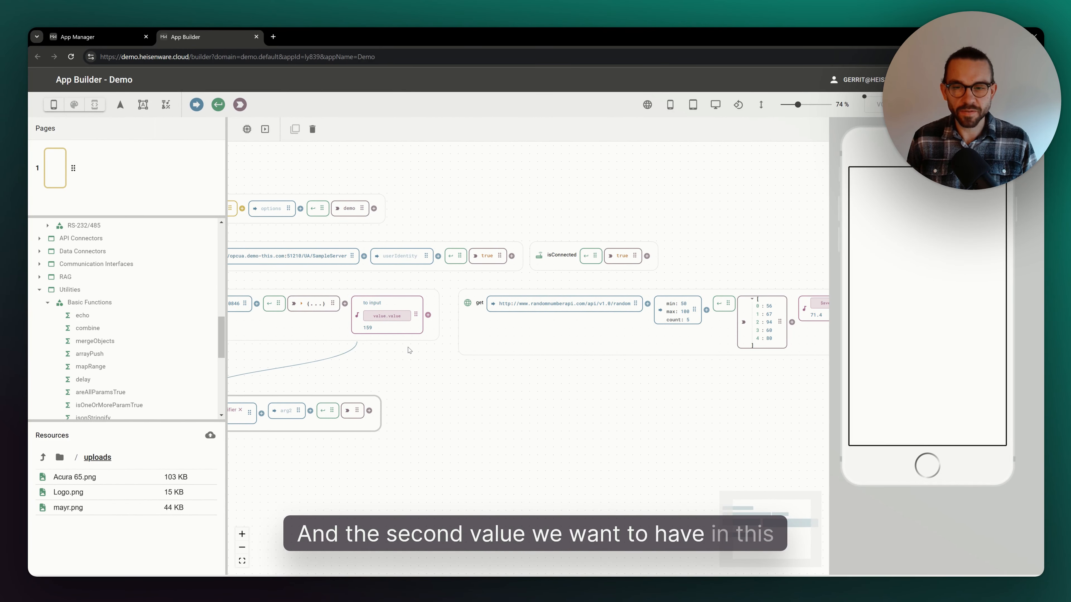
scroll(733, 340, "right", 1)
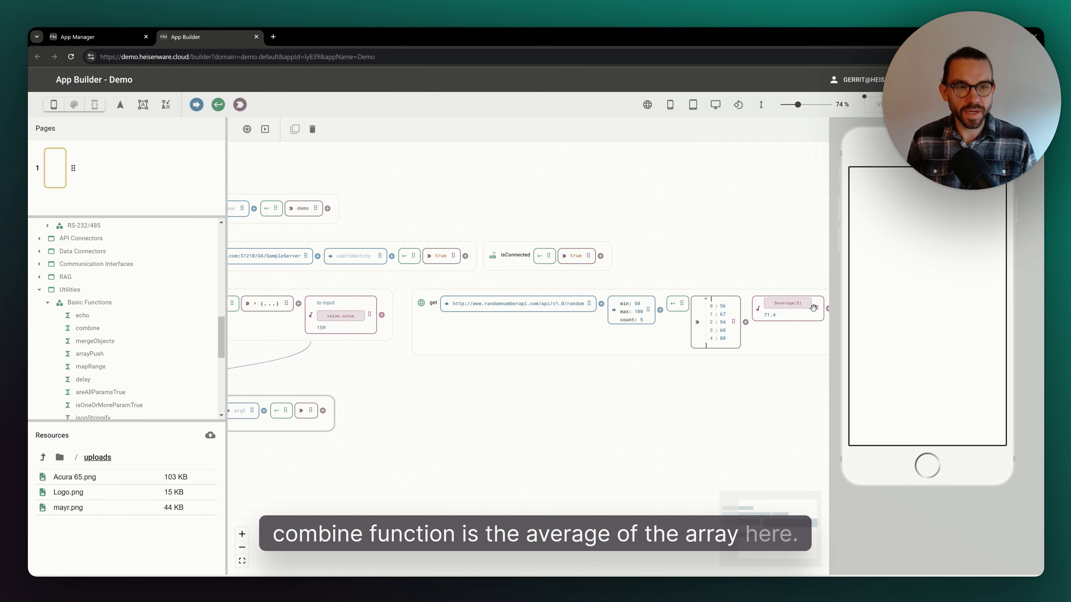
scroll(786, 312, "down", 2)
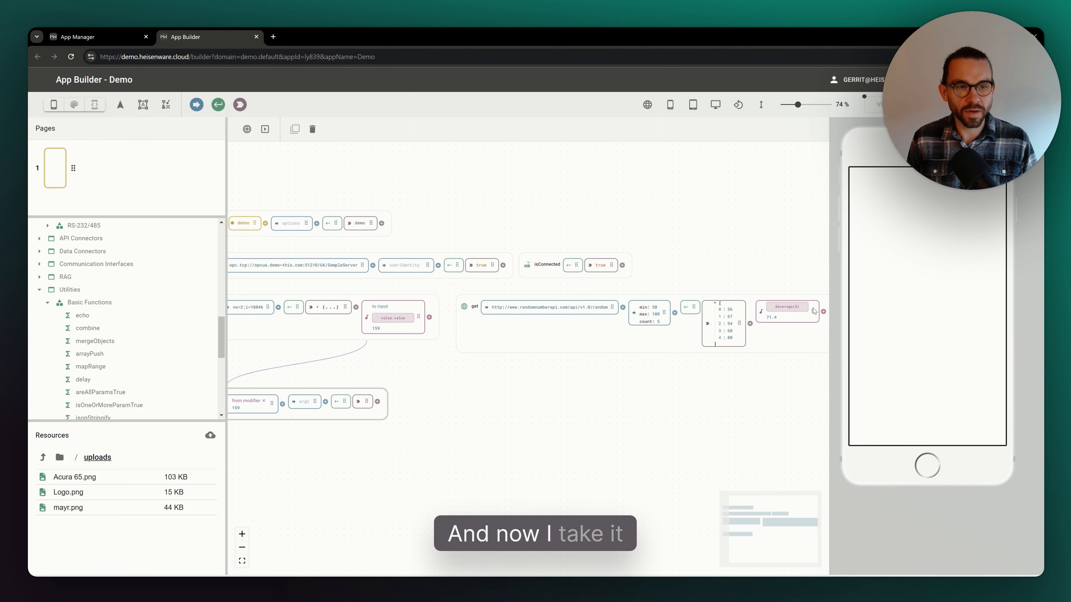
left_click_drag(814, 311, 345, 433)
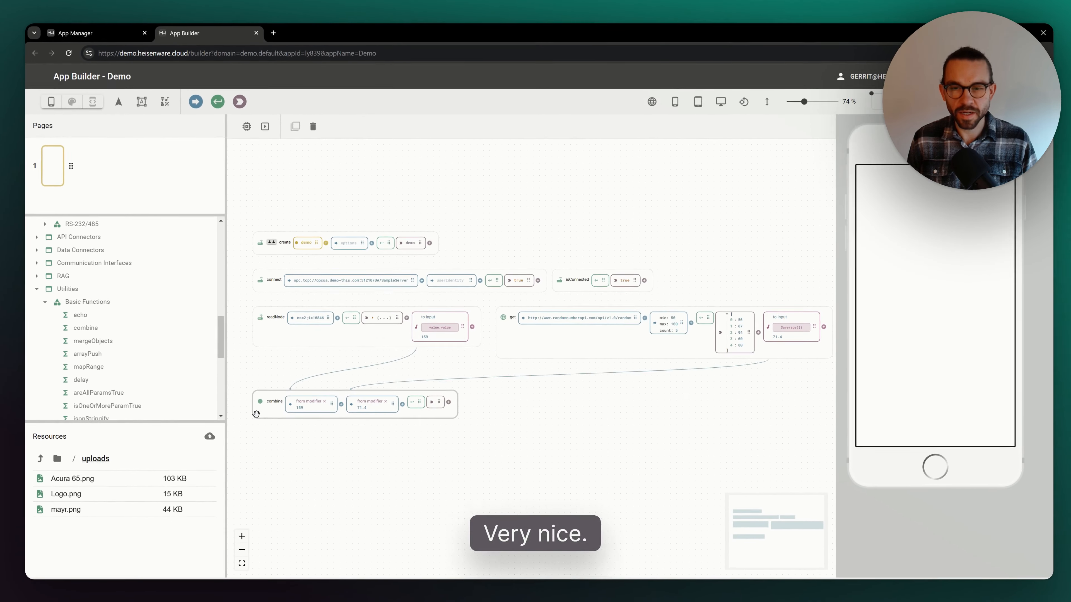
- Move the combine node so it sits beneath the readNode and get nodes
left_click_drag(204, 458, 266, 482)
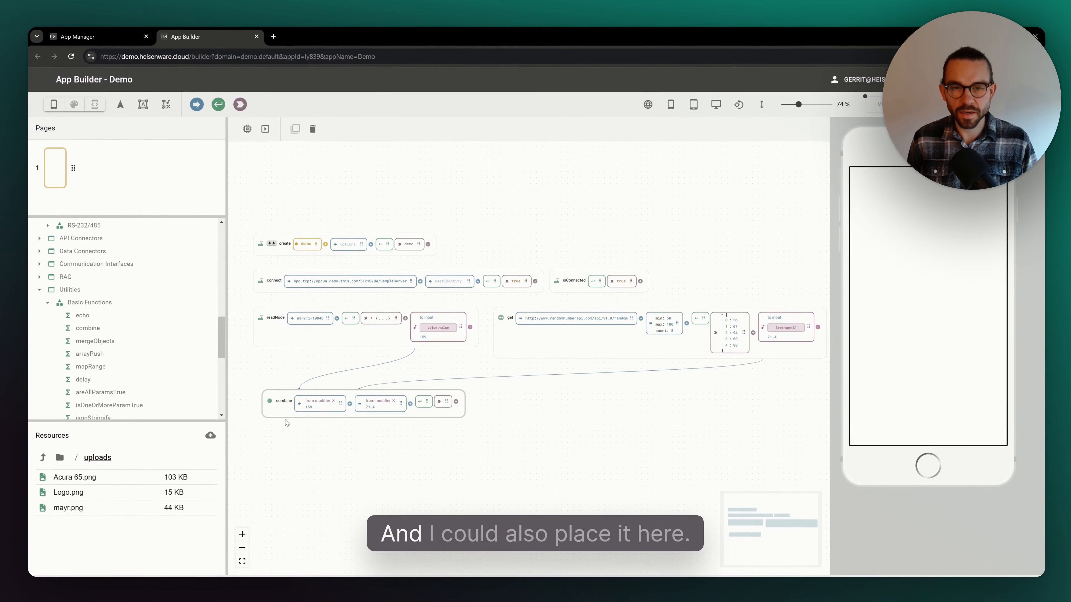
left_click_drag(285, 423, 411, 429)
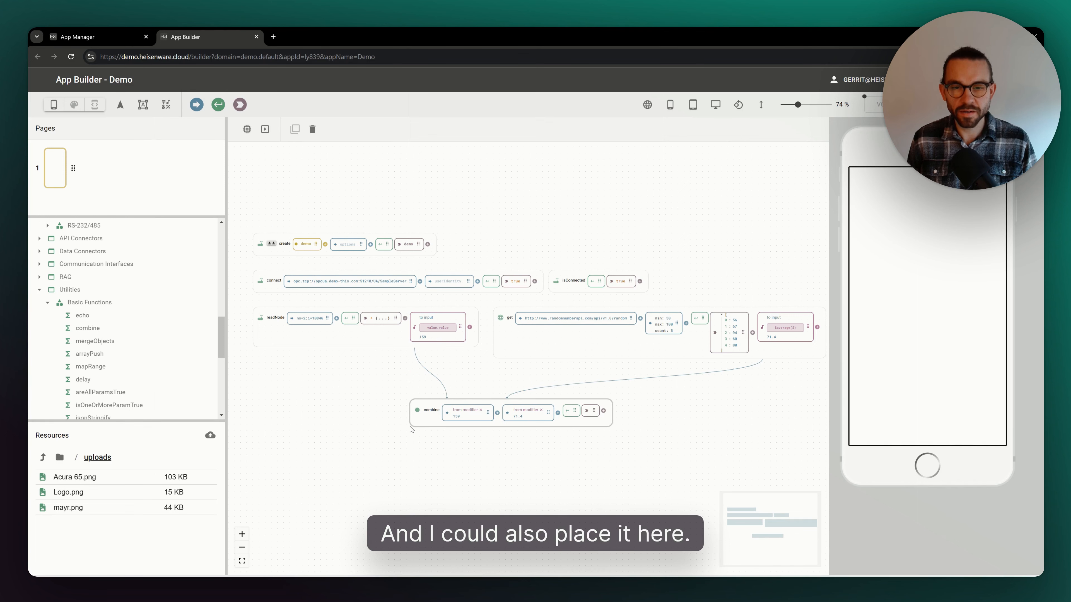
scroll(523, 437, "up", 3)
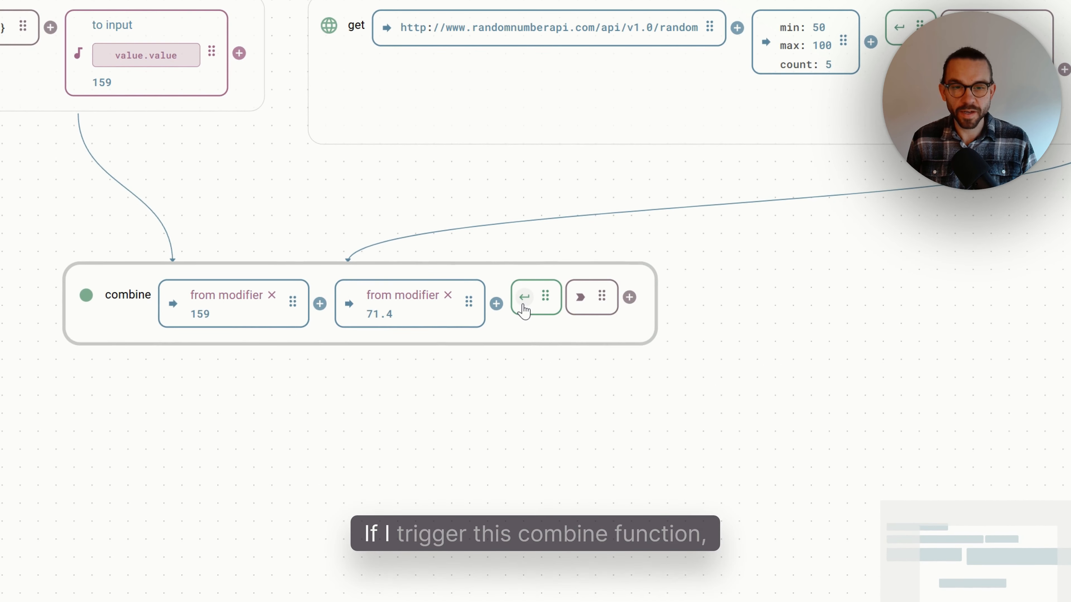
- Run the combine function, add a Jsonata modifier $sum($) to its output array, and rerun it
left_click(524, 310)
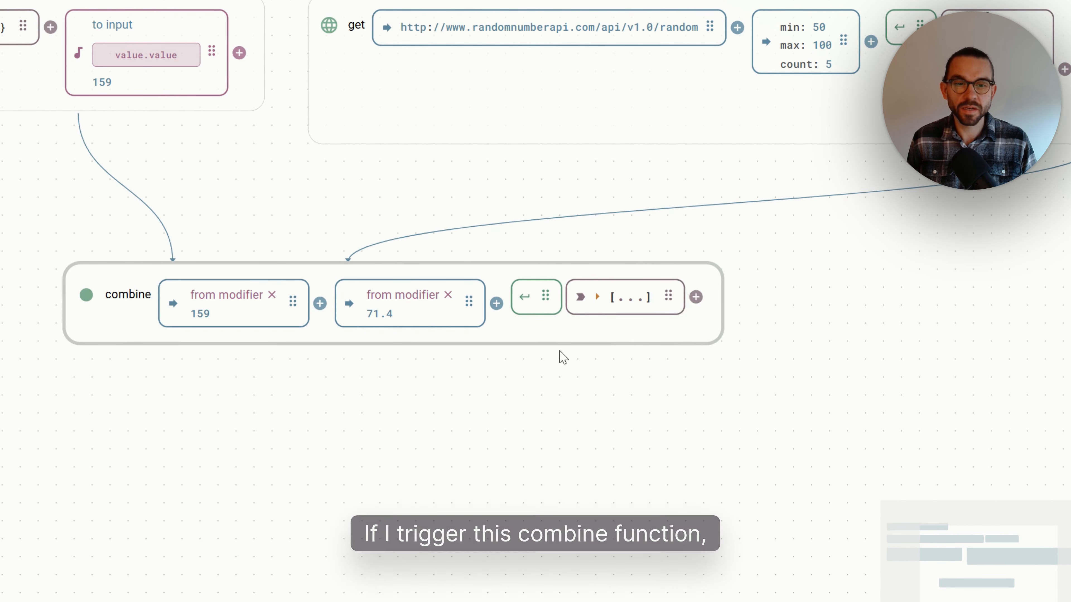
left_click(618, 309)
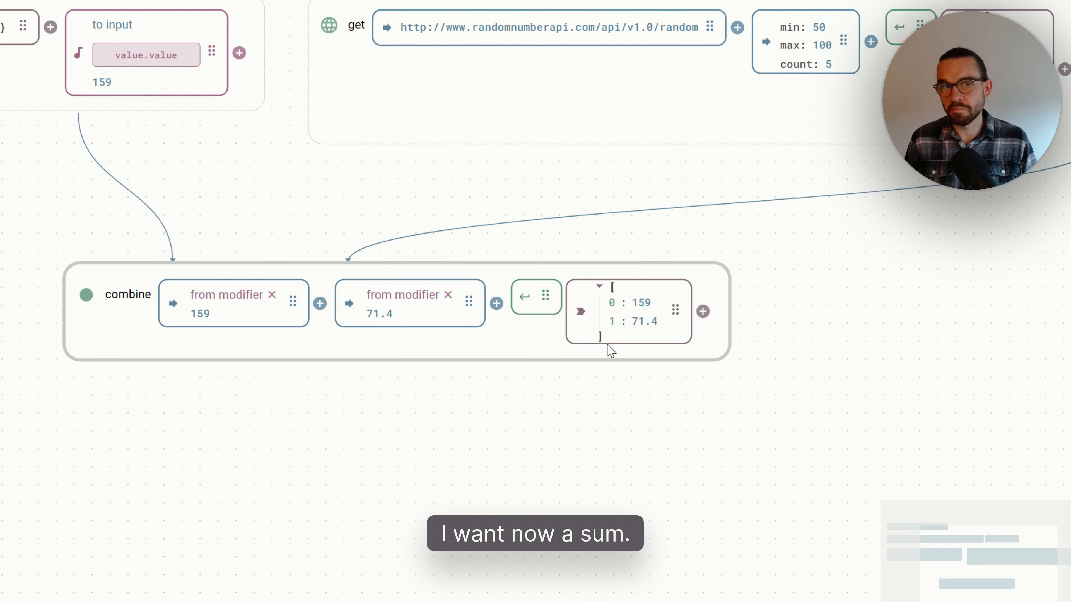
left_click(703, 312)
left_click(751, 315)
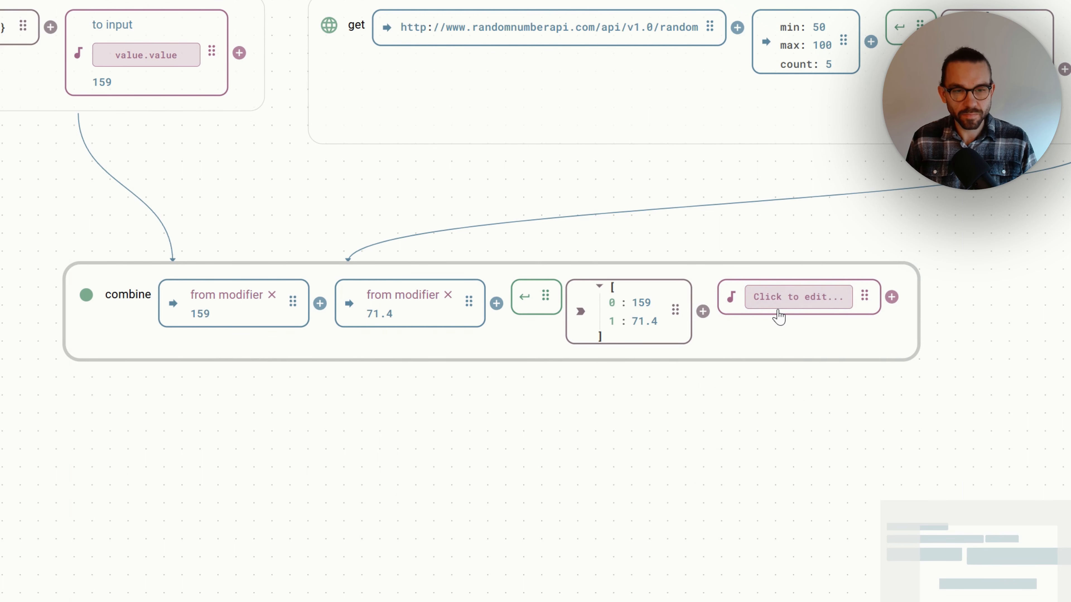
left_click(778, 316)
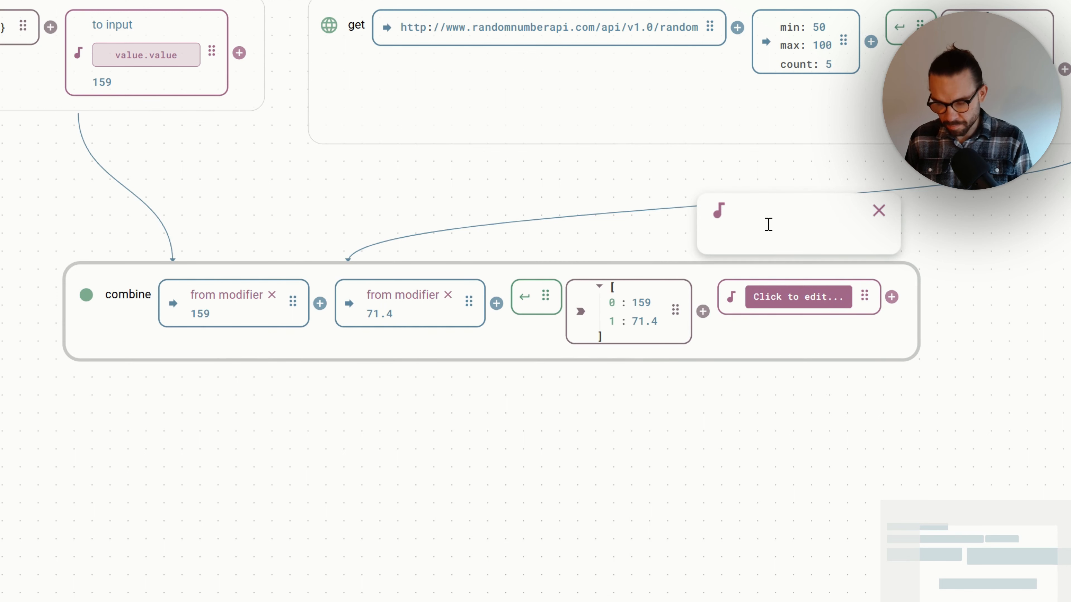
type("$sum($")
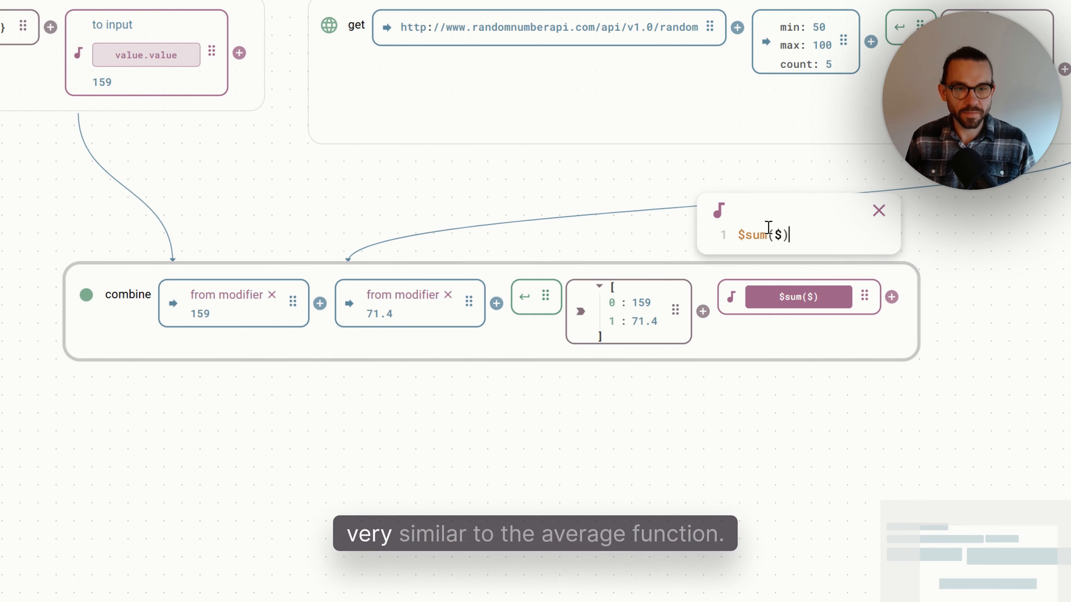
left_click(878, 213)
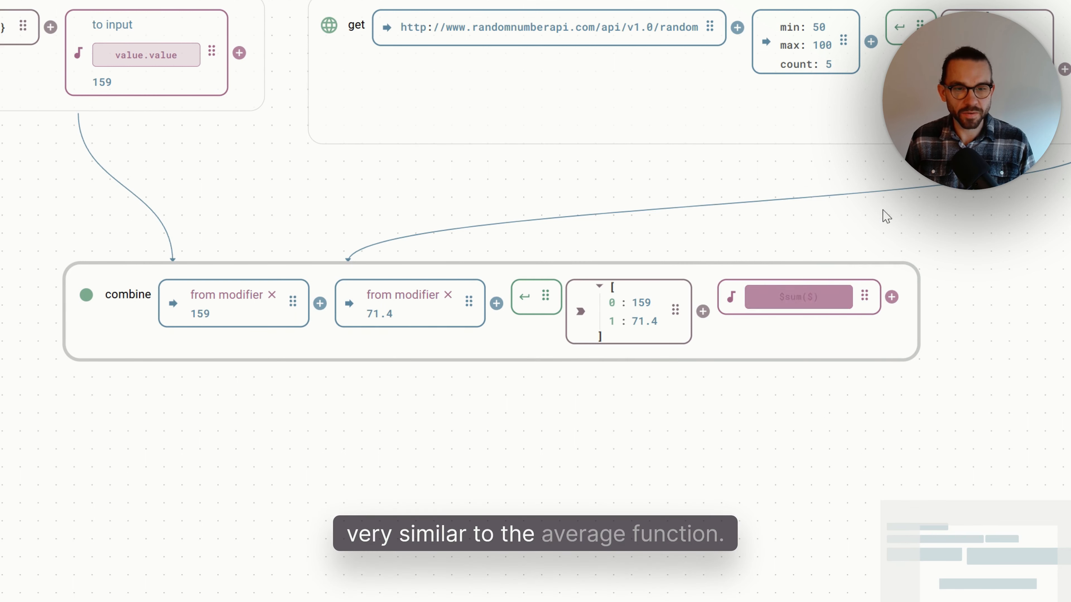
left_click(523, 300)
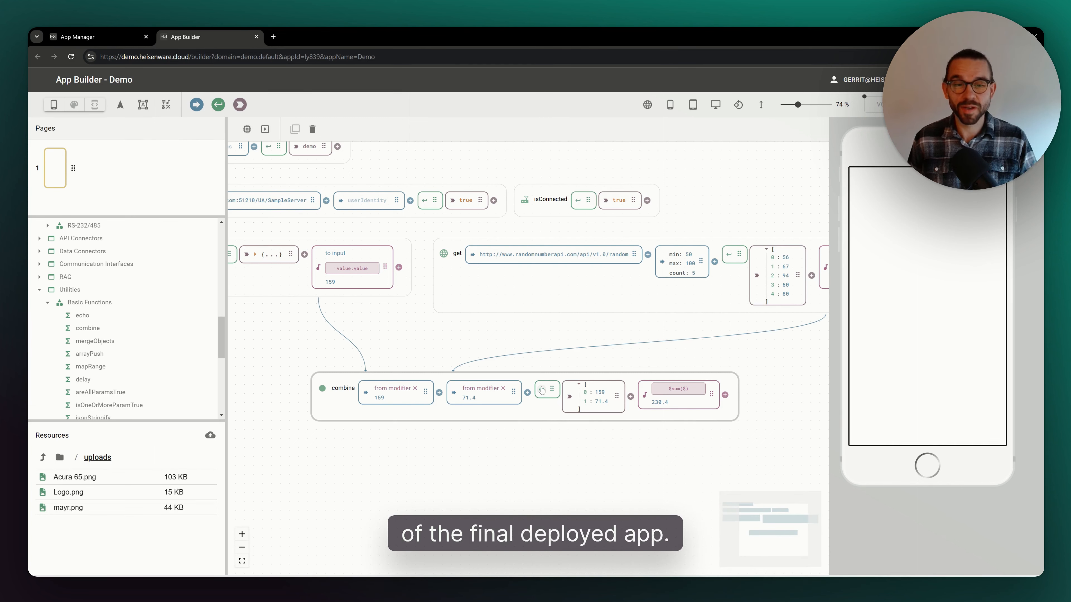
- Set the readNode trigger to run every 10s when the app starts
scroll(519, 280, "left", 1)
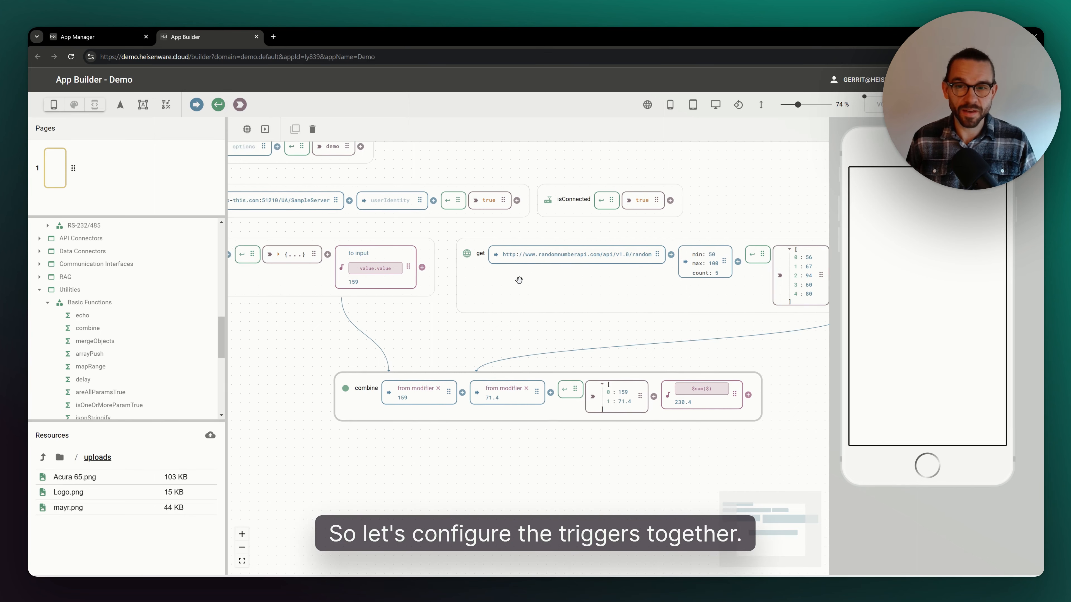
scroll(519, 280, "left", 6)
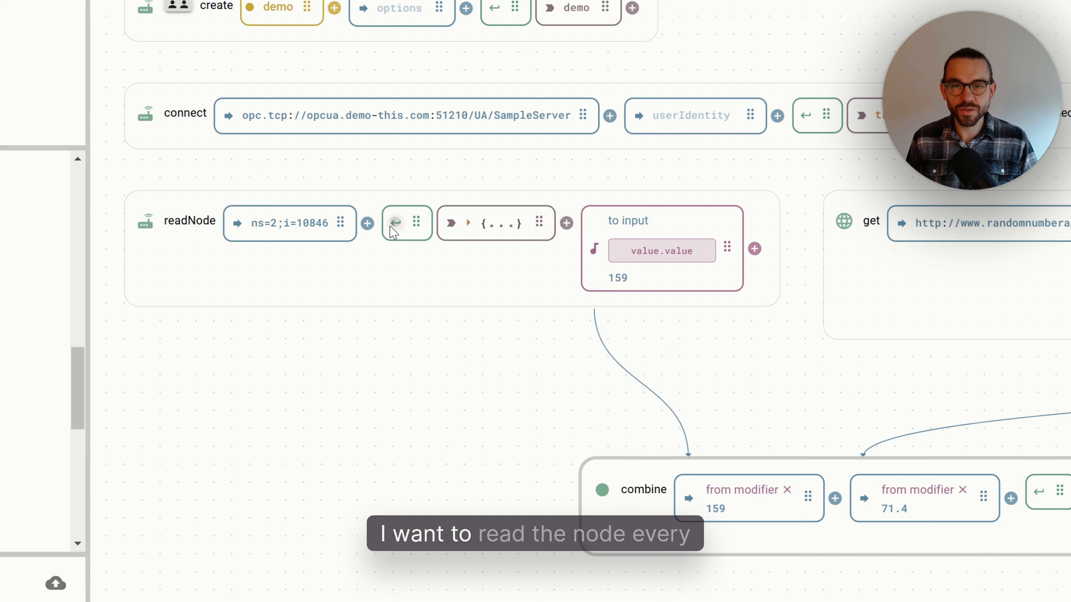
left_click(383, 255)
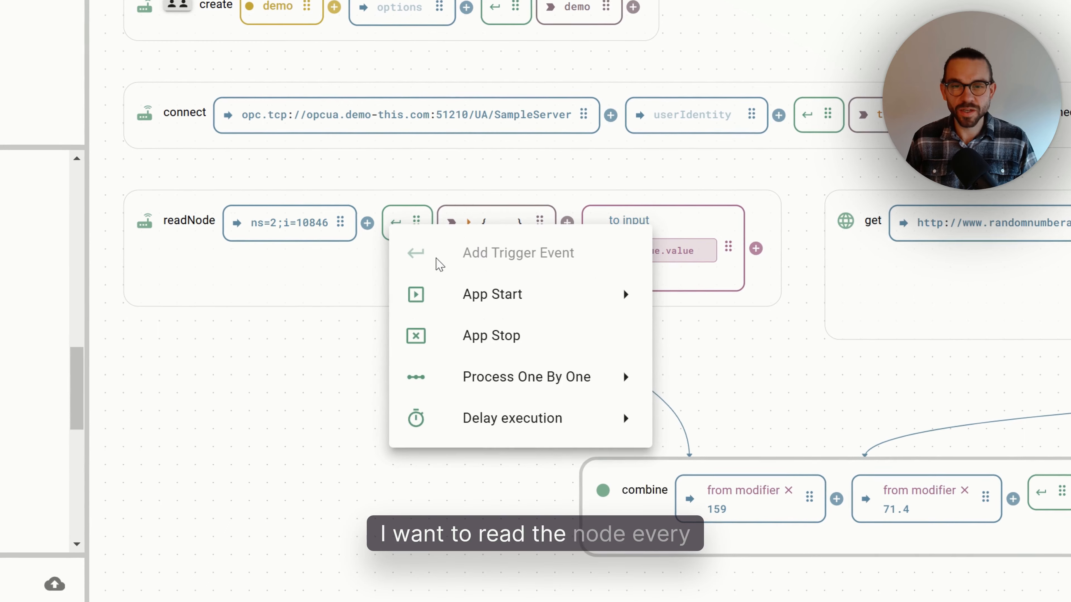
mouse_move(623, 291)
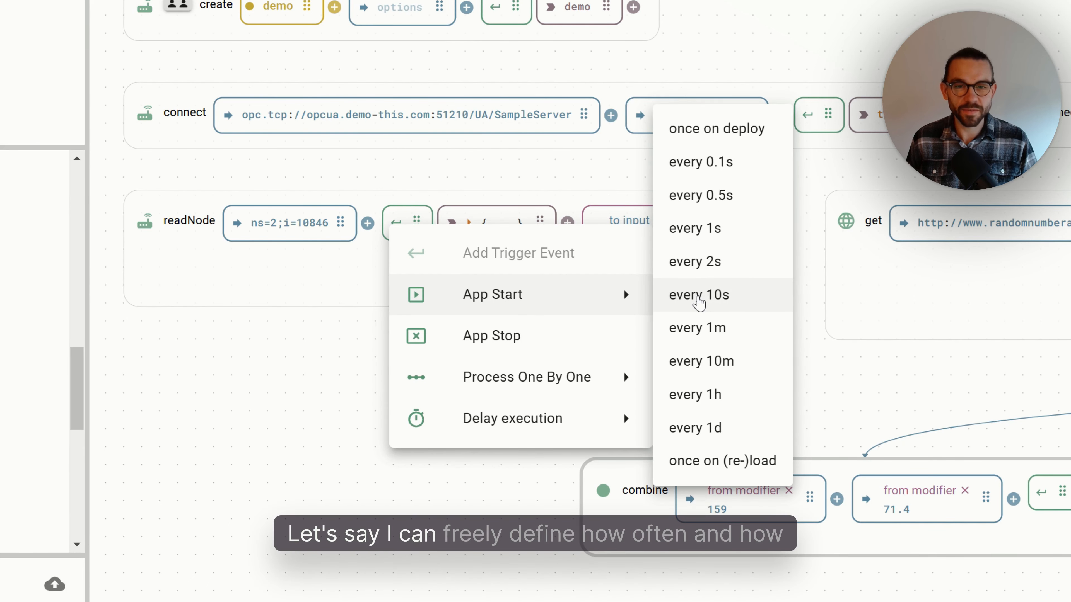
left_click(697, 297)
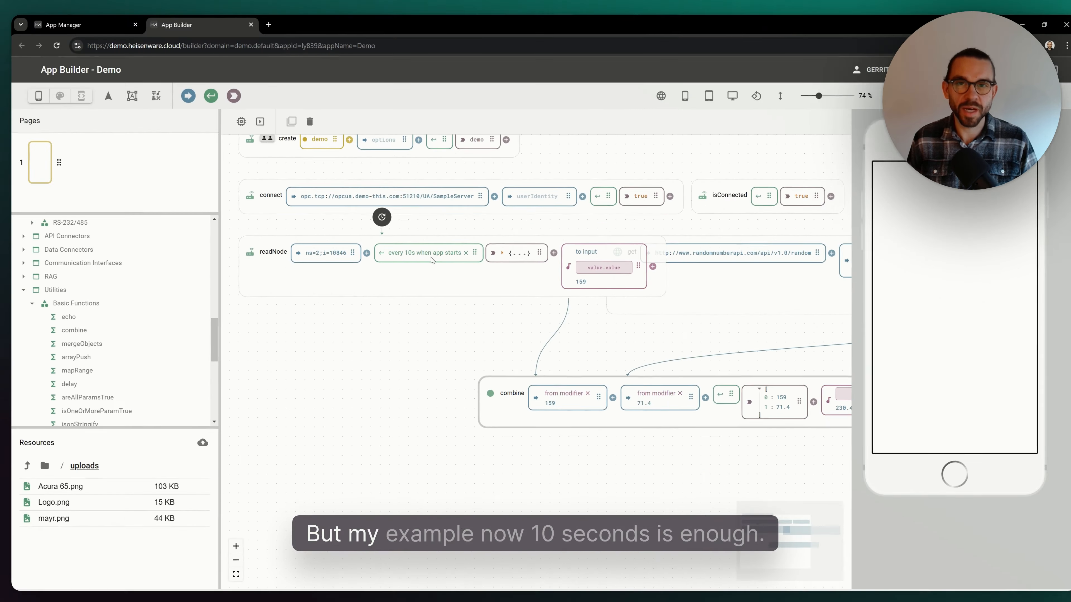
- Set the get node's trigger to run every 10s when the app starts and collapse its result array
scroll(428, 261, "right", 10)
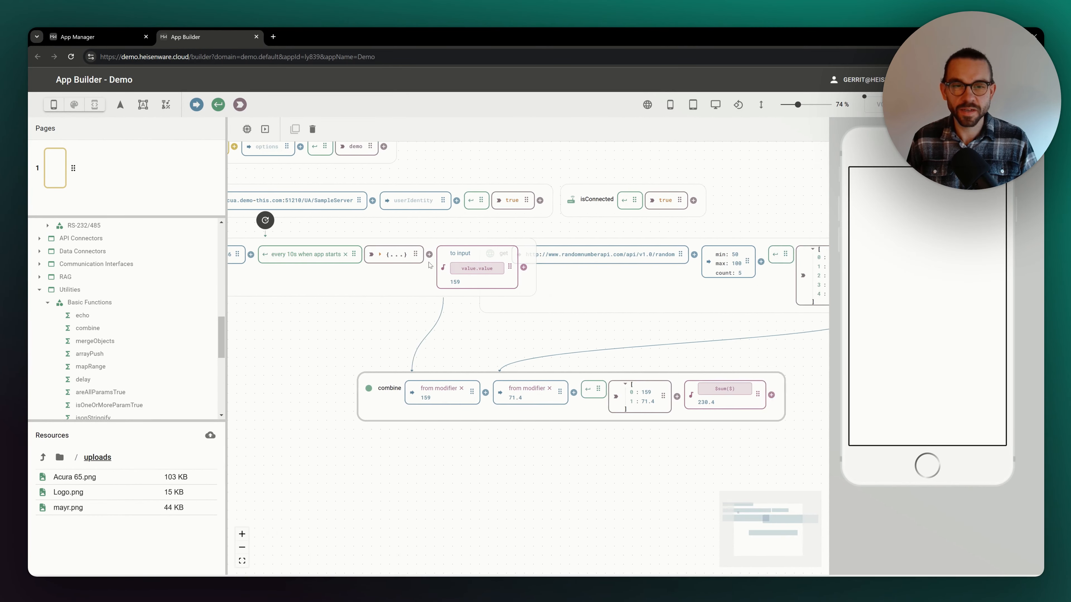
left_click_drag(413, 285, 491, 283)
scroll(491, 283, "right", 6)
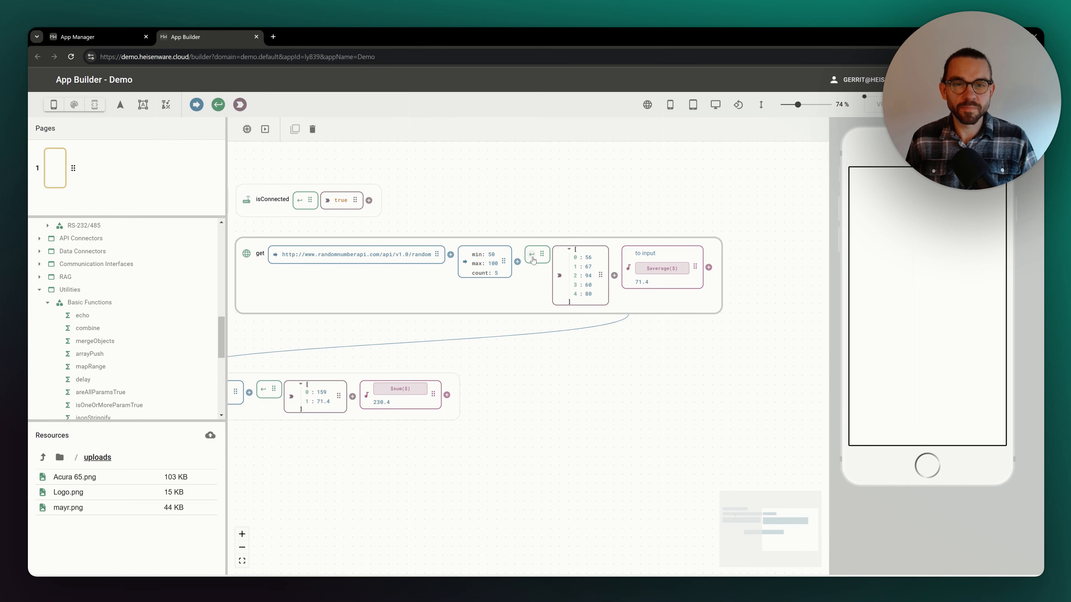
left_click(532, 258)
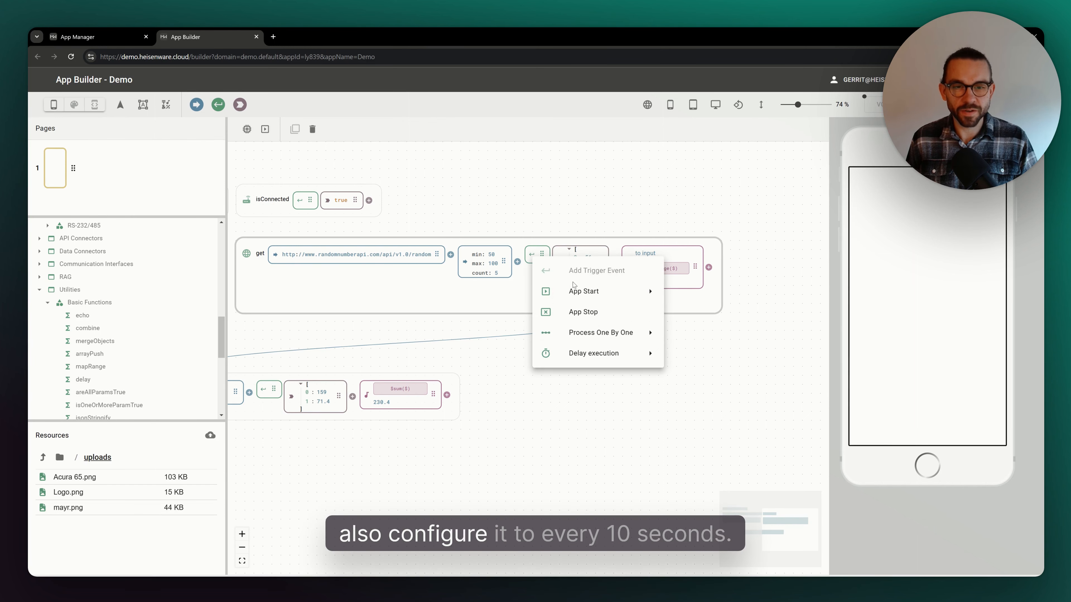
mouse_move(599, 292)
left_click(674, 293)
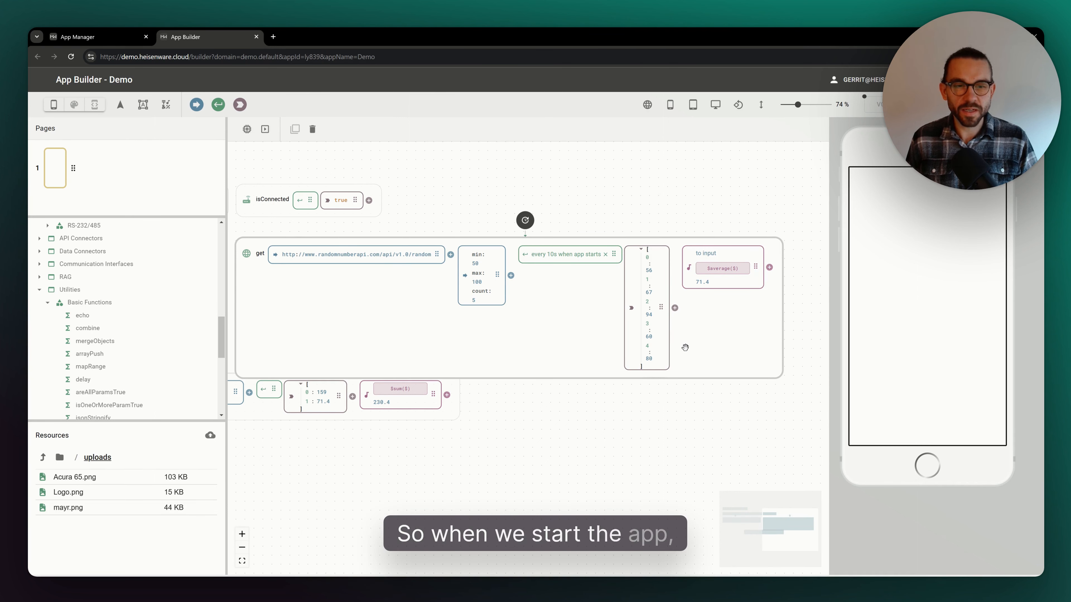
left_click(642, 250)
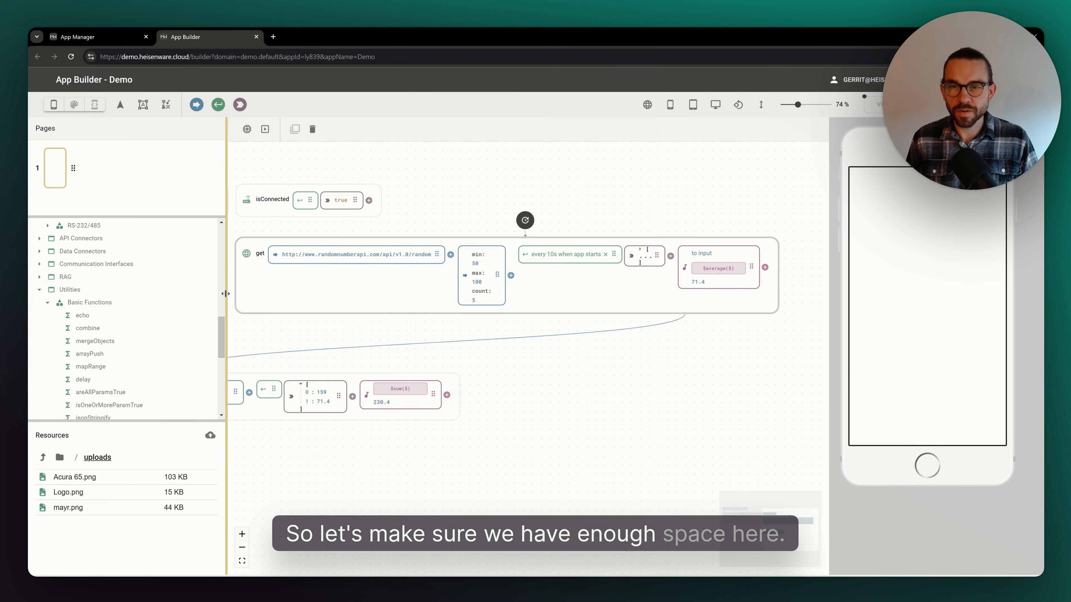
- Make both combine arguments trigger the combine function on input change
left_click_drag(225, 296, 101, 299)
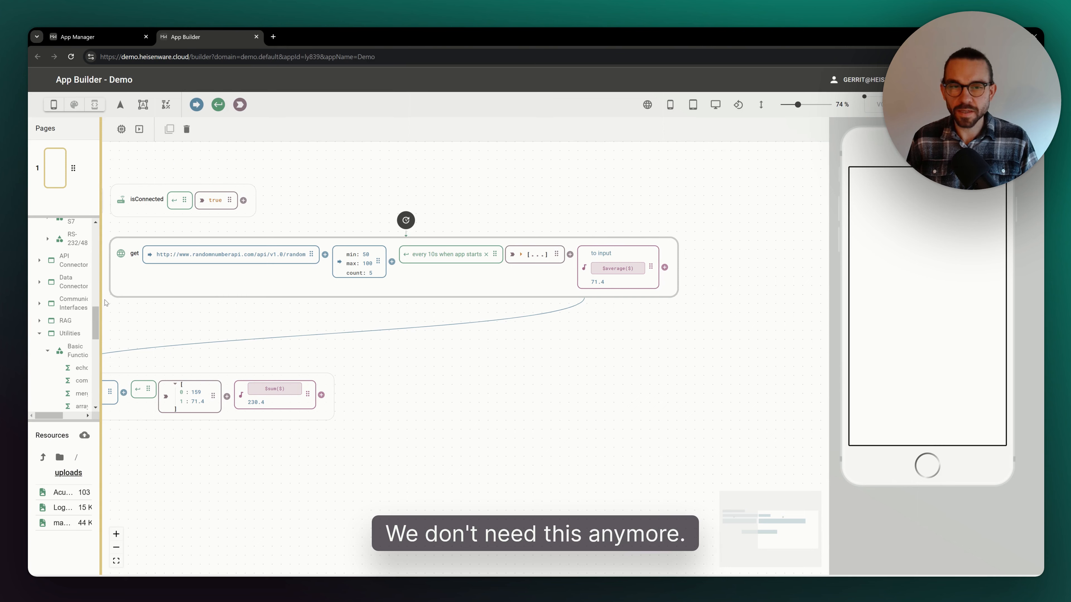
left_click_drag(435, 346, 595, 347)
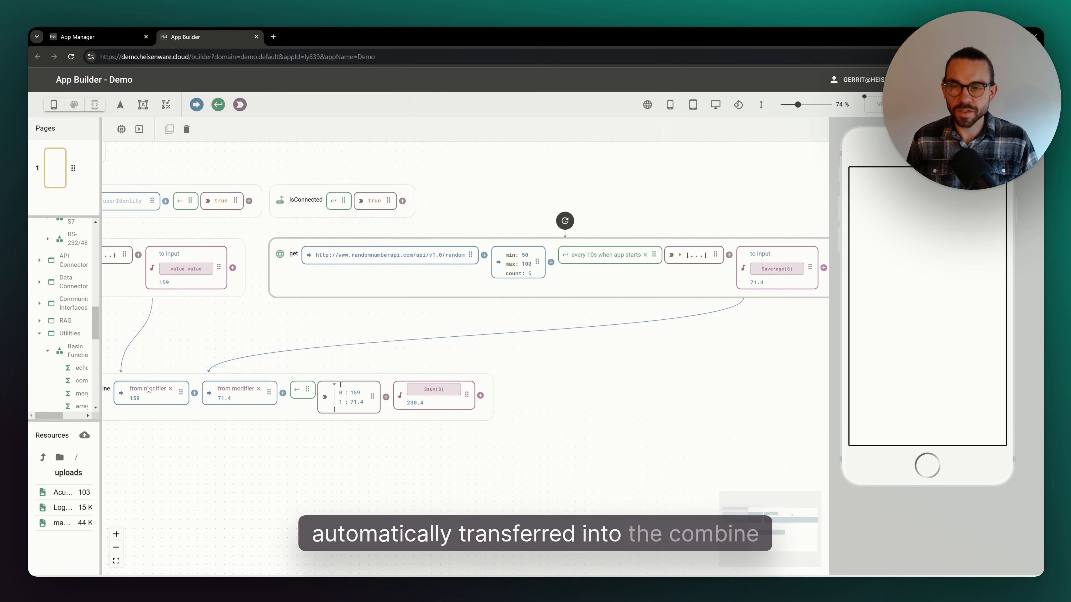
scroll(160, 401, "left", 2)
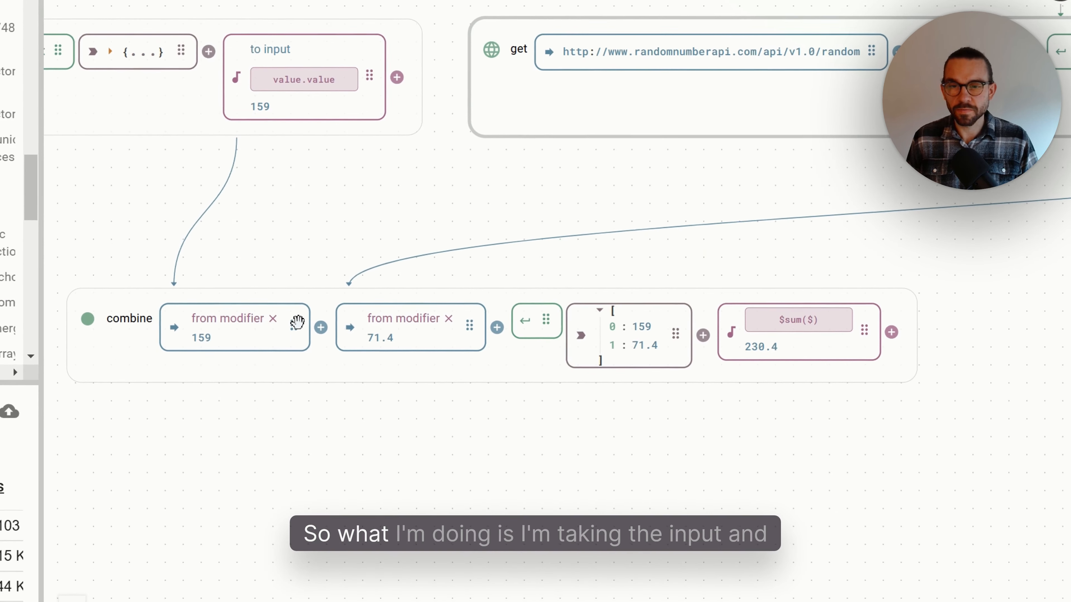
left_click_drag(296, 323, 548, 323)
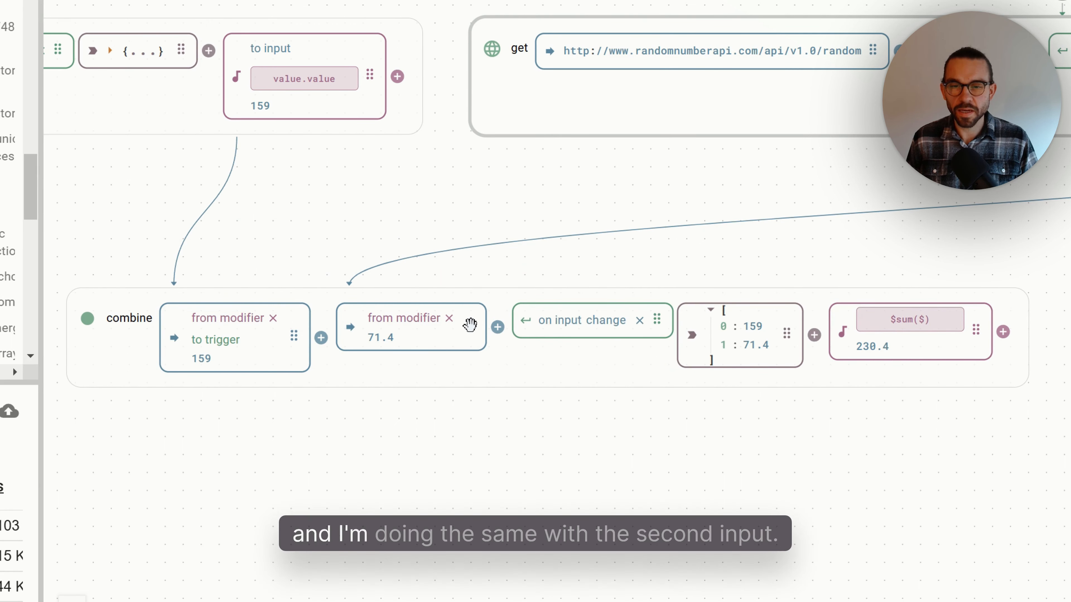
left_click_drag(469, 325, 548, 323)
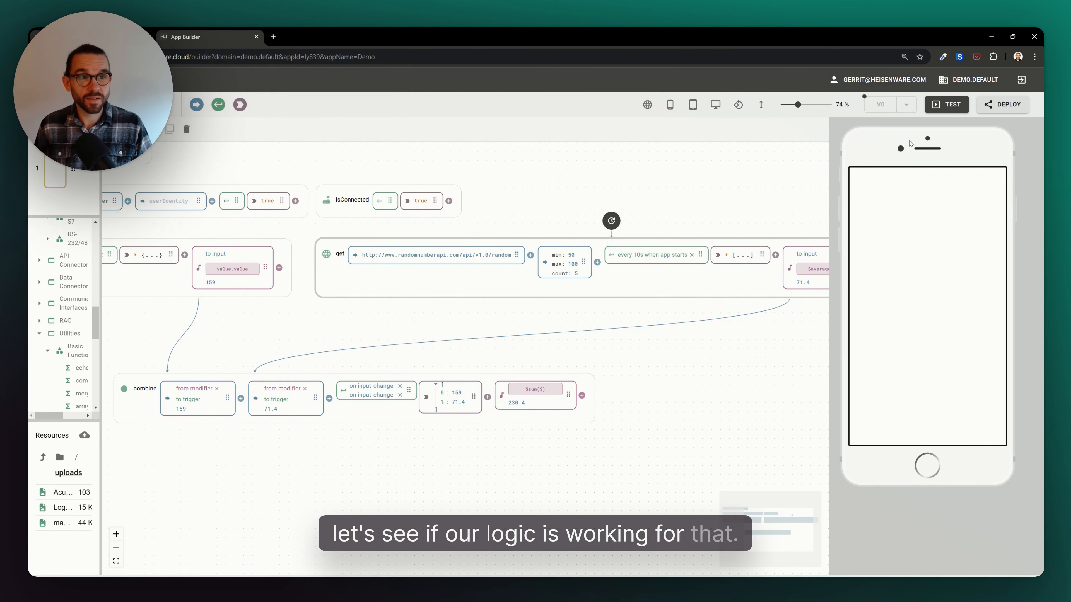
- Run the app in Test mode and remove one of the two on input change triggers from combine
left_click(943, 114)
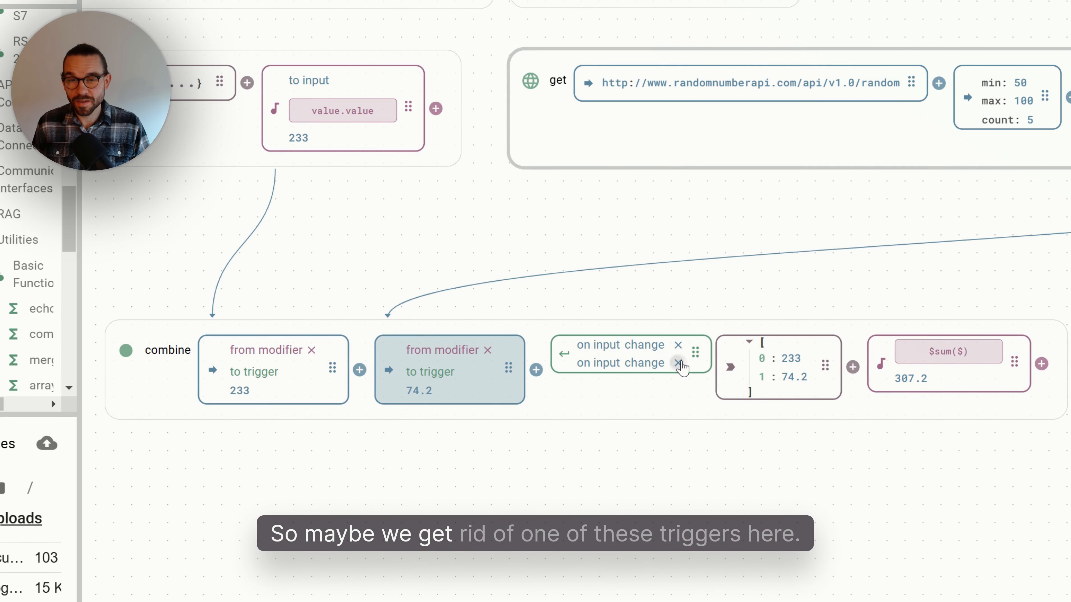
left_click(678, 364)
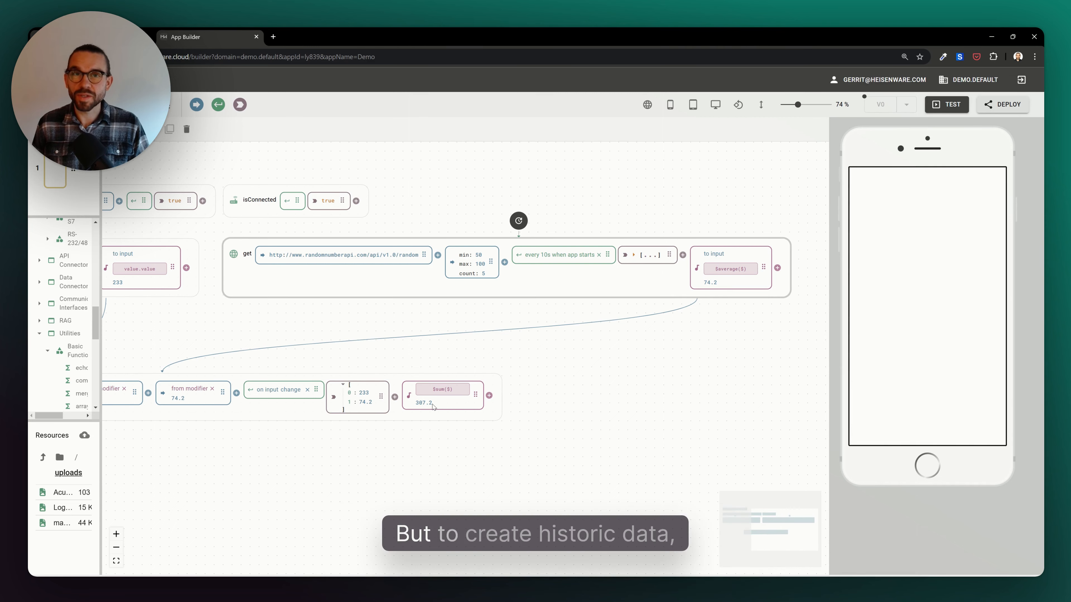
- Add a recorder after the sum function, set its retention policy to 1 Hour and name the data point demo_data
scroll(433, 406, "right", 1)
scroll(433, 406, "right", 1)
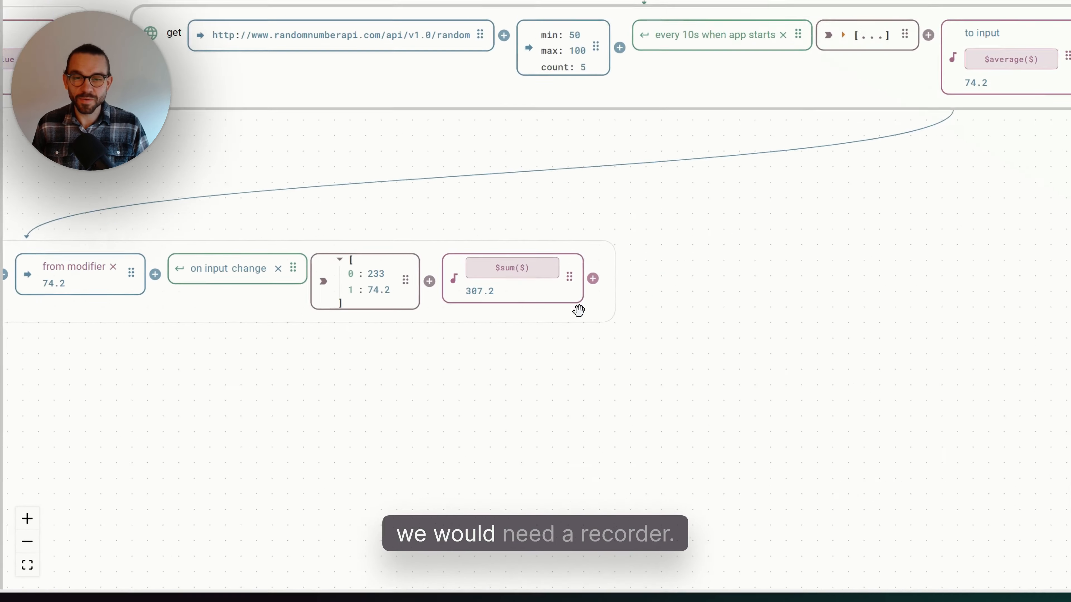
left_click(648, 236)
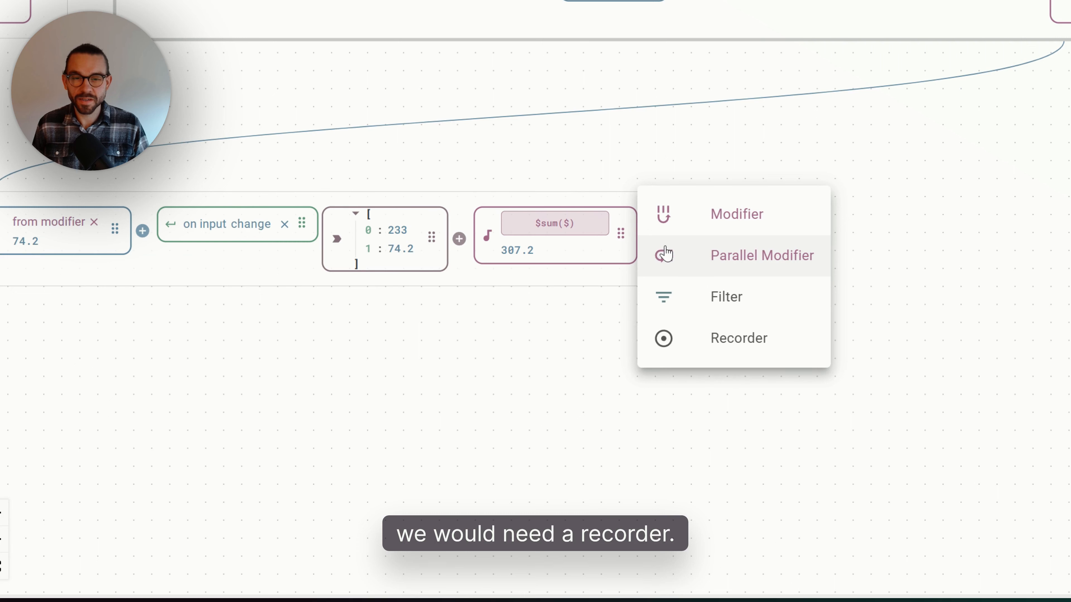
left_click(709, 347)
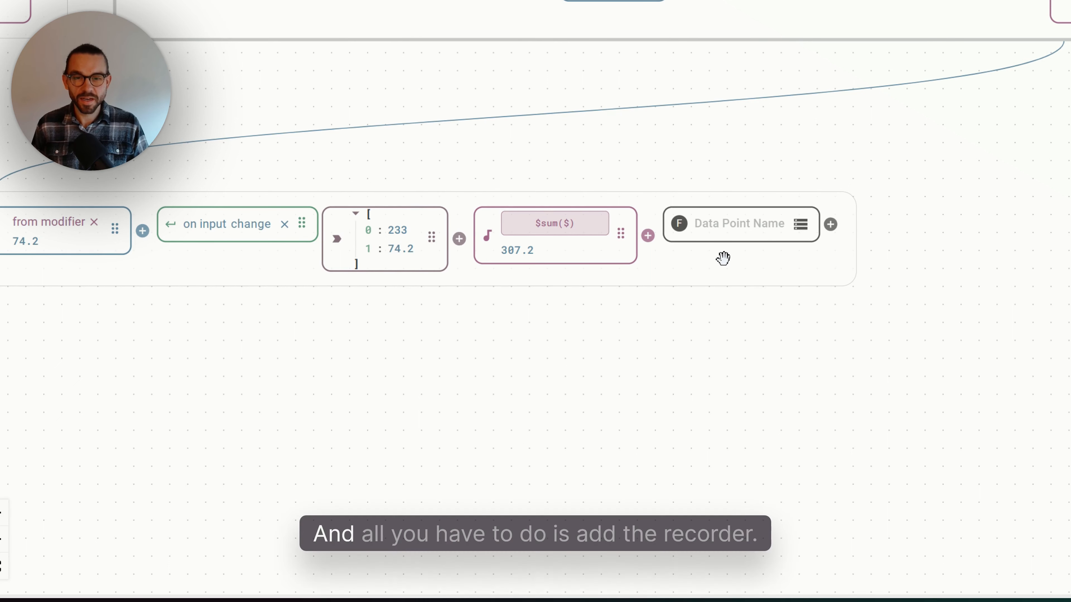
left_click(681, 225)
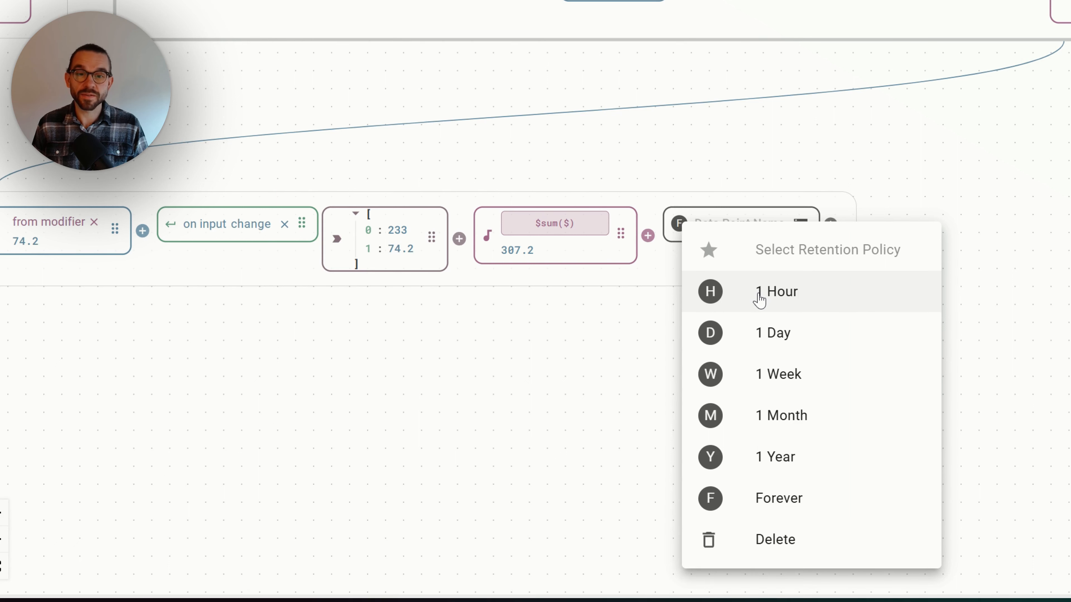
key("Escape")
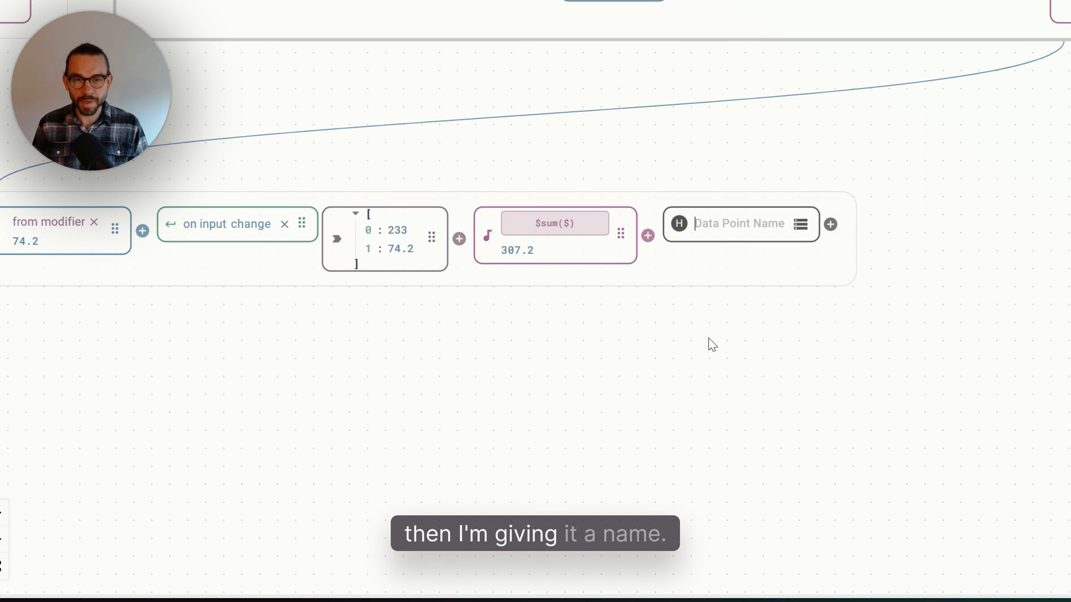
type("demo_")
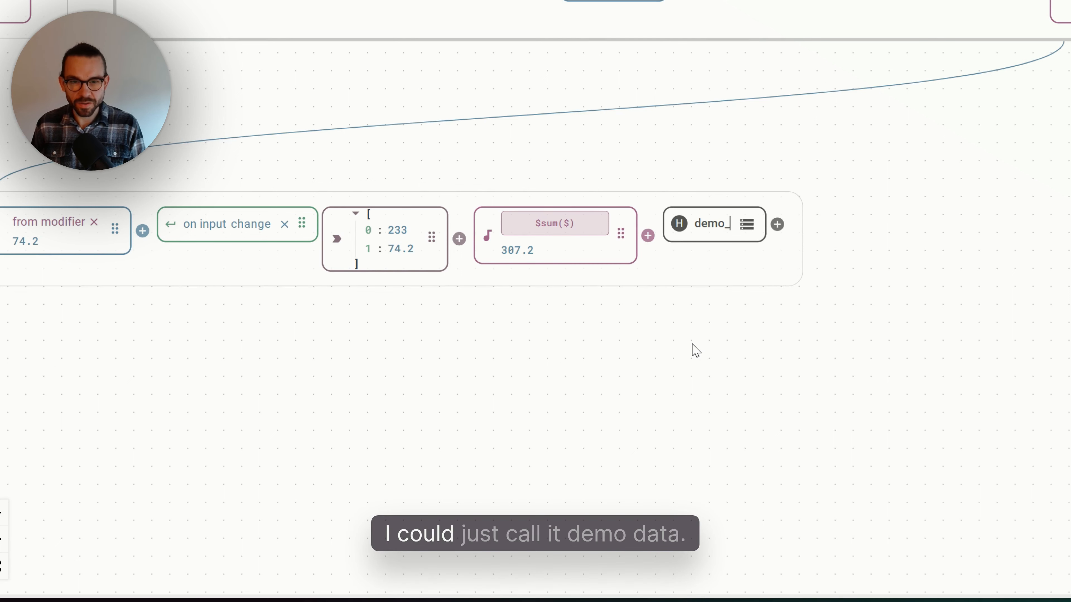
type("data")
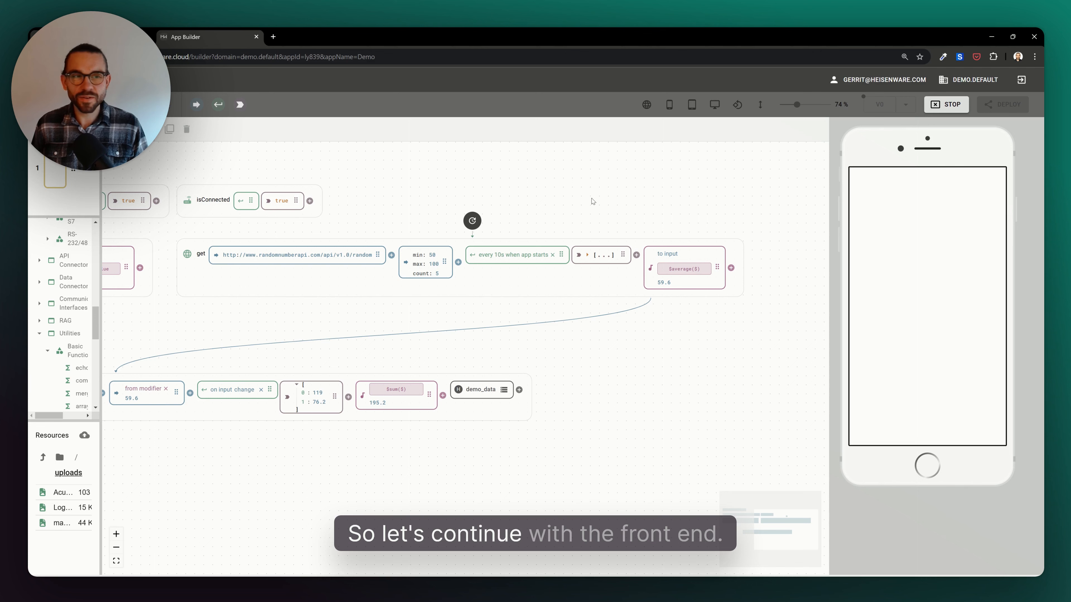
- Stop Test mode and place the Logo.png image at the top of the mobile page
left_click_drag(102, 289, 174, 270)
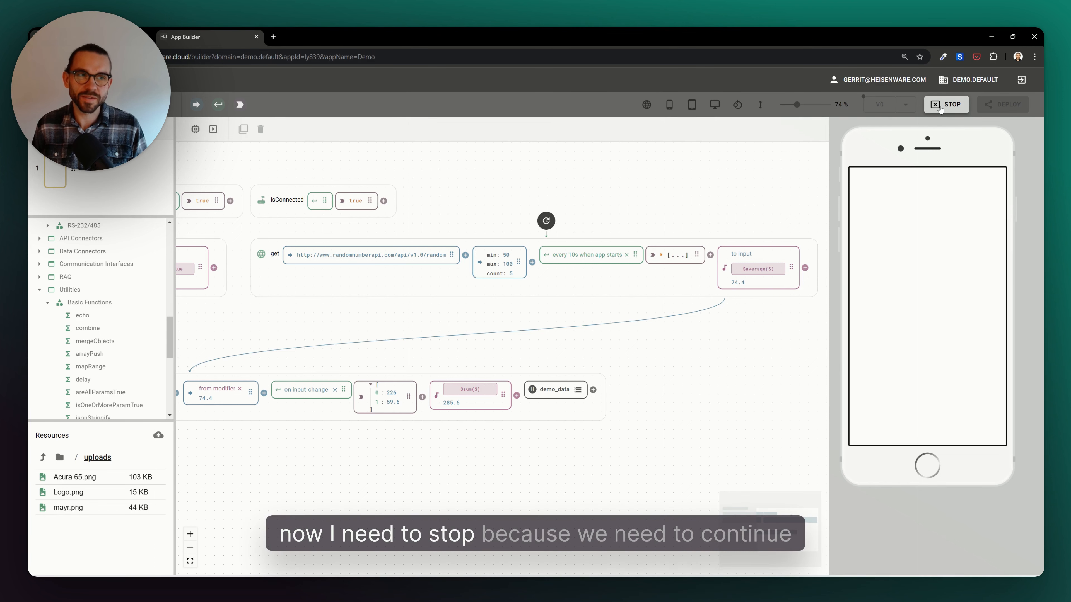
left_click(940, 105)
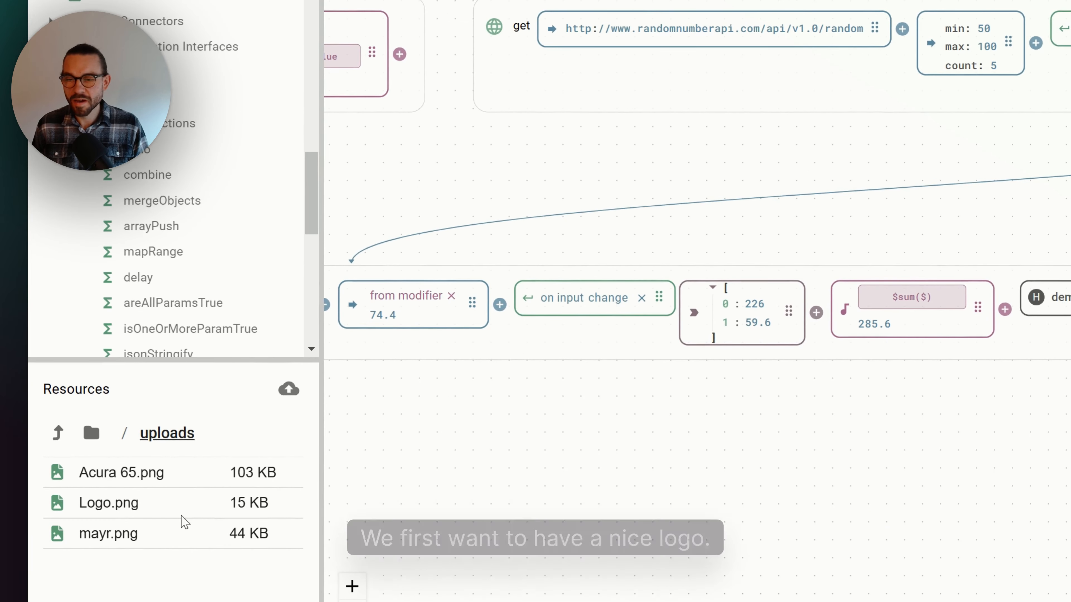
left_click_drag(181, 516, 959, 181)
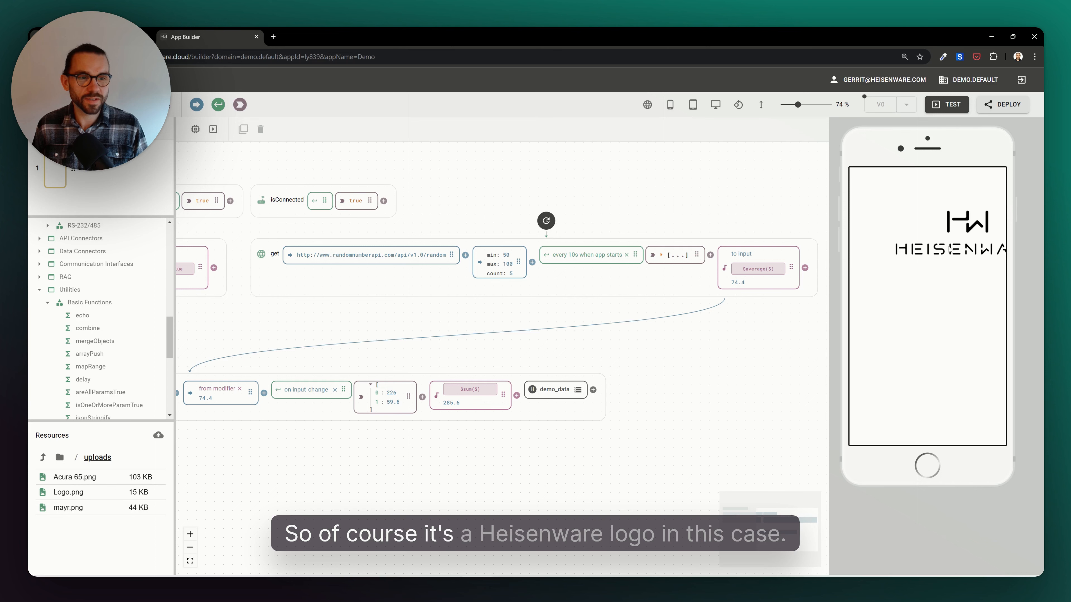
left_click(949, 249)
left_click_drag(891, 262, 904, 227)
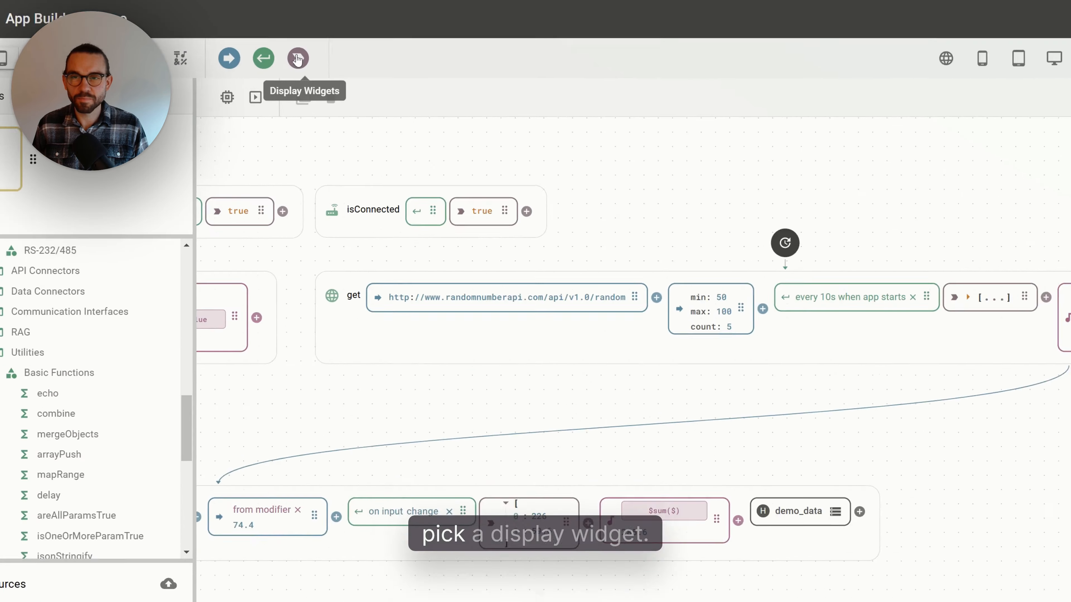
- Add a circular gauge below the logo and enlarge it to fill the page width
left_click(240, 105)
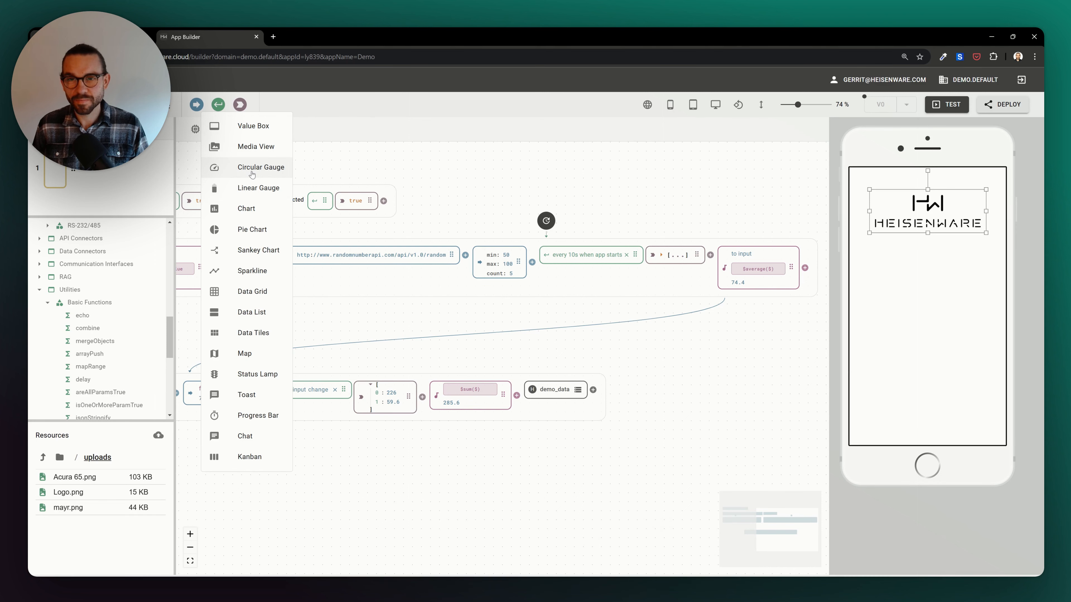
left_click(872, 270)
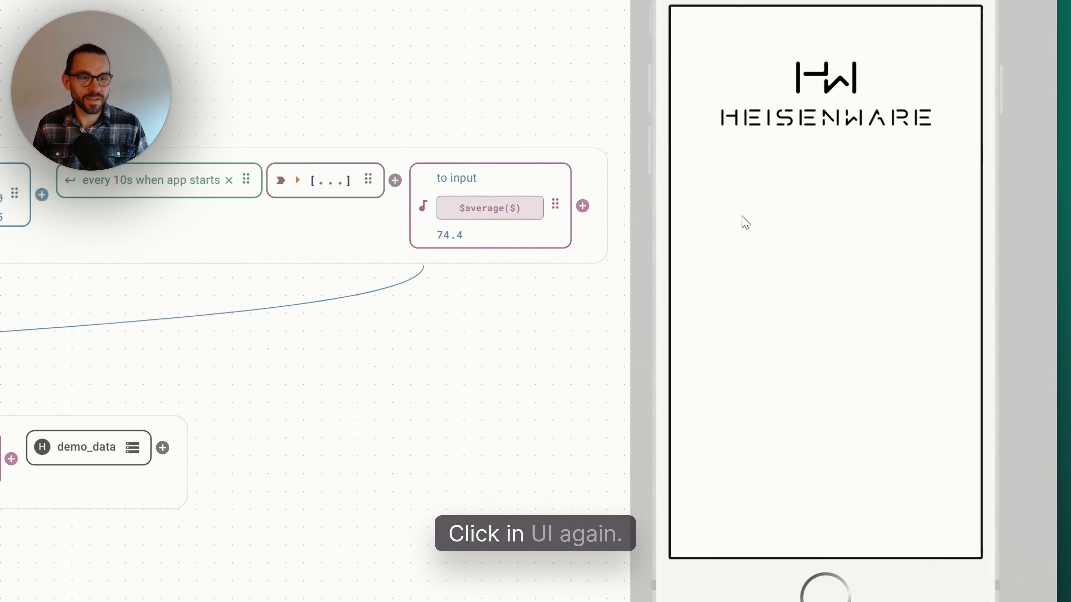
left_click(886, 274)
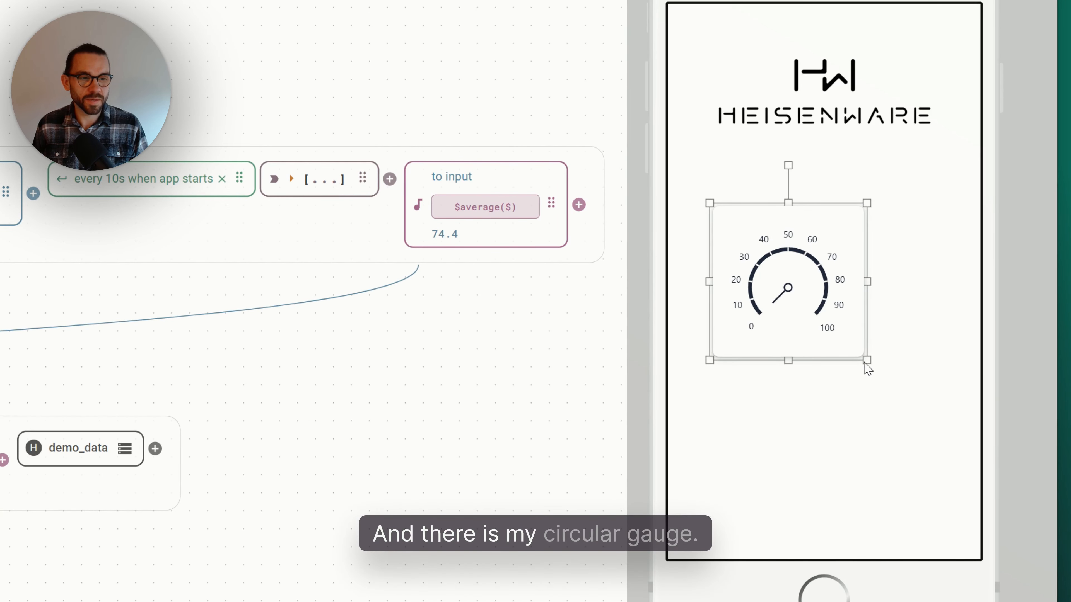
left_click_drag(867, 361, 947, 439)
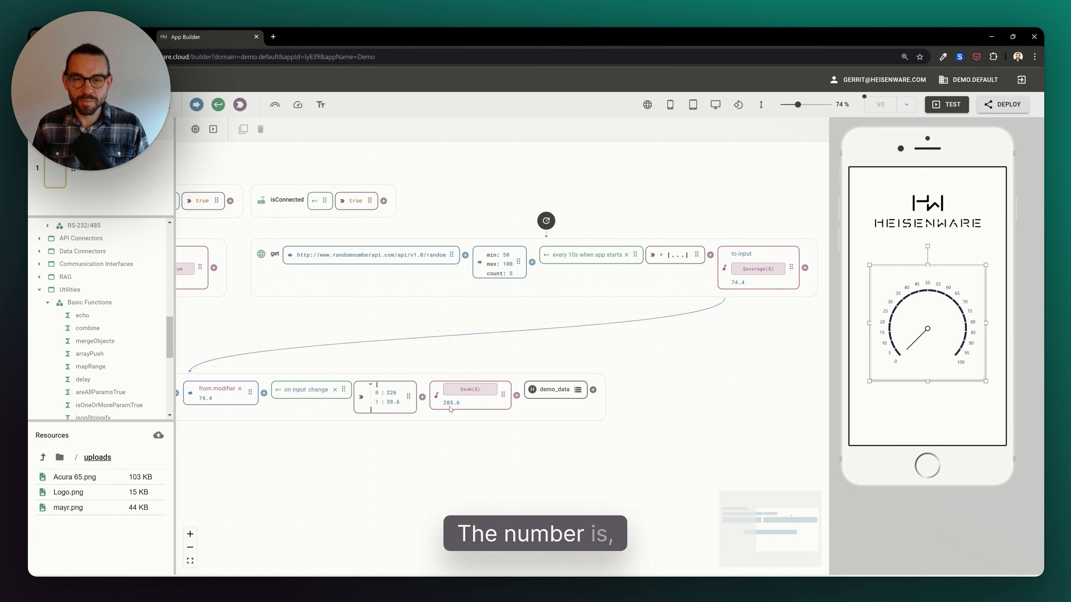
- Set the gauge scale to start at 100 and end at 500, with a label font size of 20
left_click(321, 104)
left_click_drag(359, 161, 313, 163)
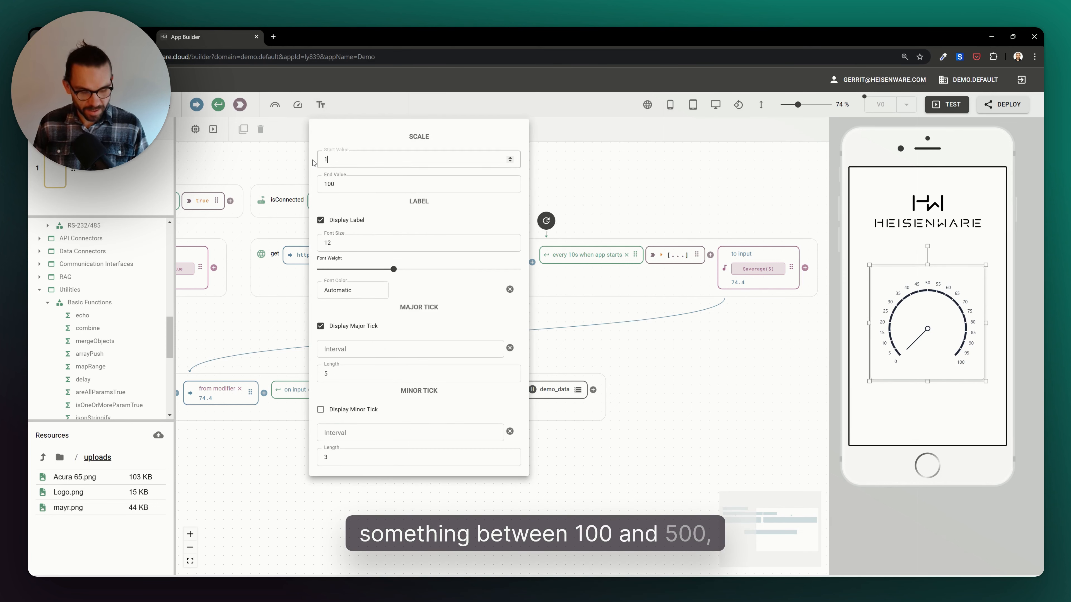
type("100")
key("Tab")
type("500")
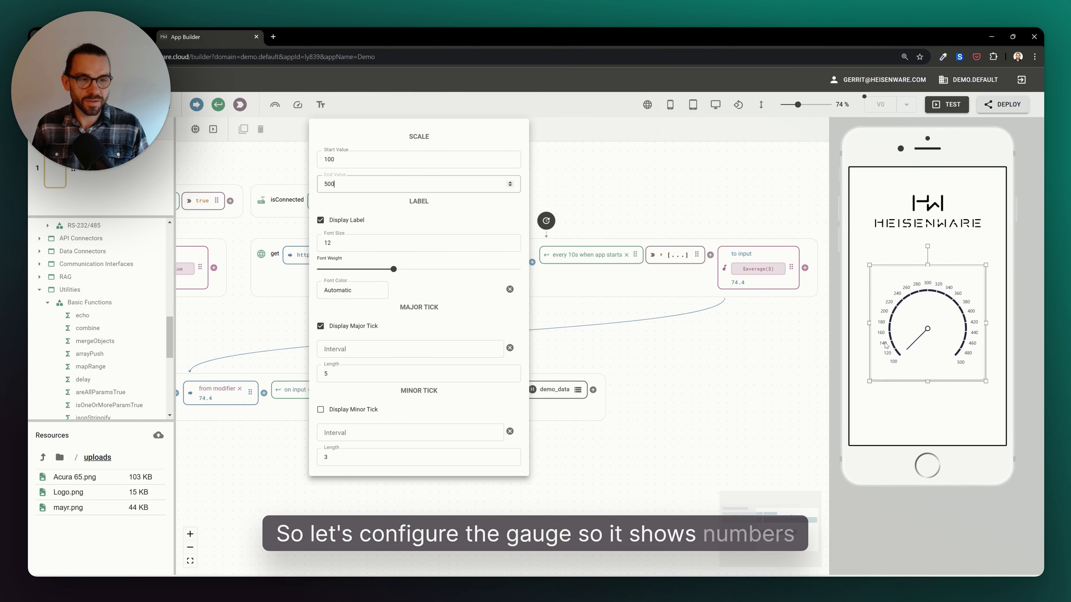
left_click(336, 243)
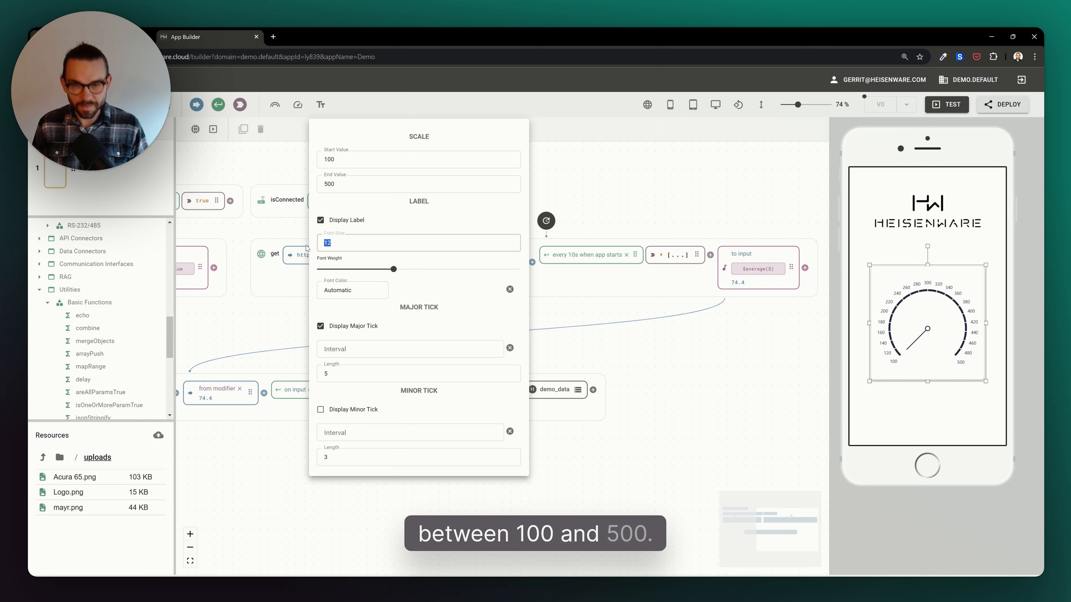
type("20")
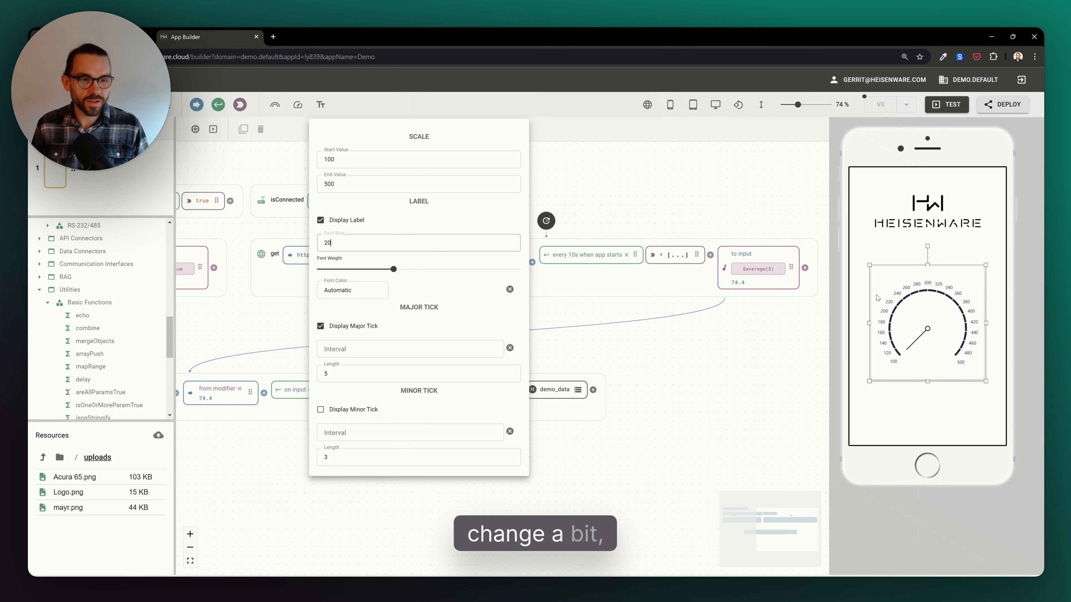
- Add a gauge color section from 100 to 250 colored red
left_click(275, 106)
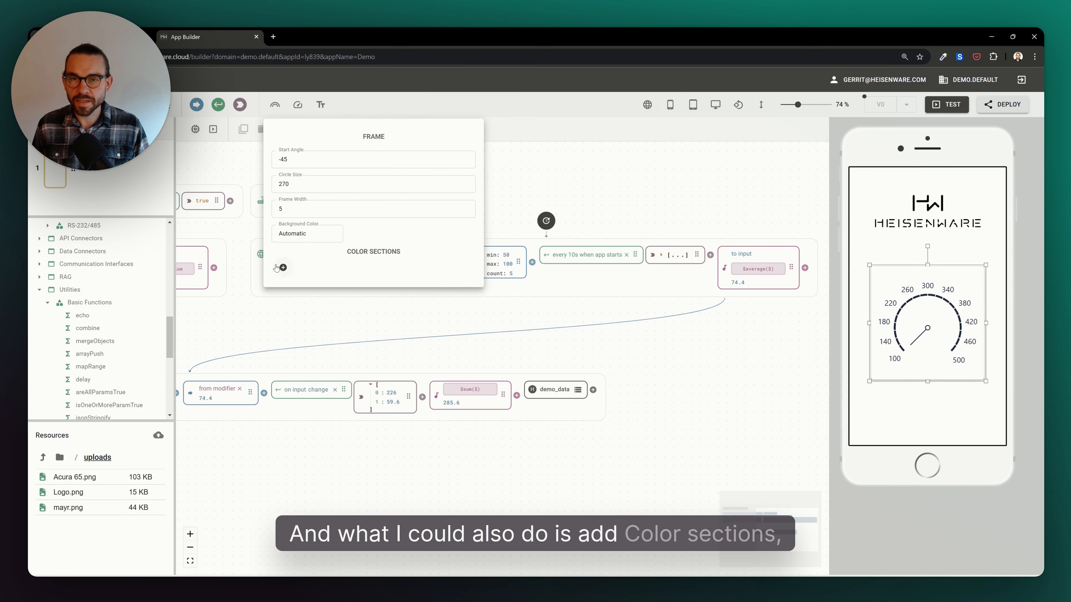
left_click(282, 268)
left_click(312, 296)
type("100")
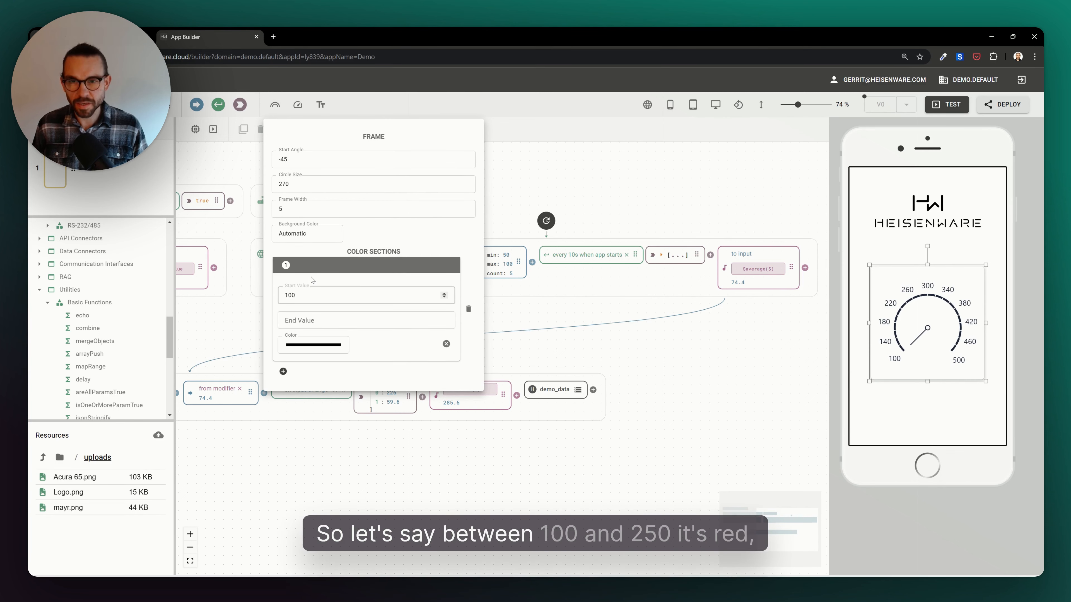
key("Tab")
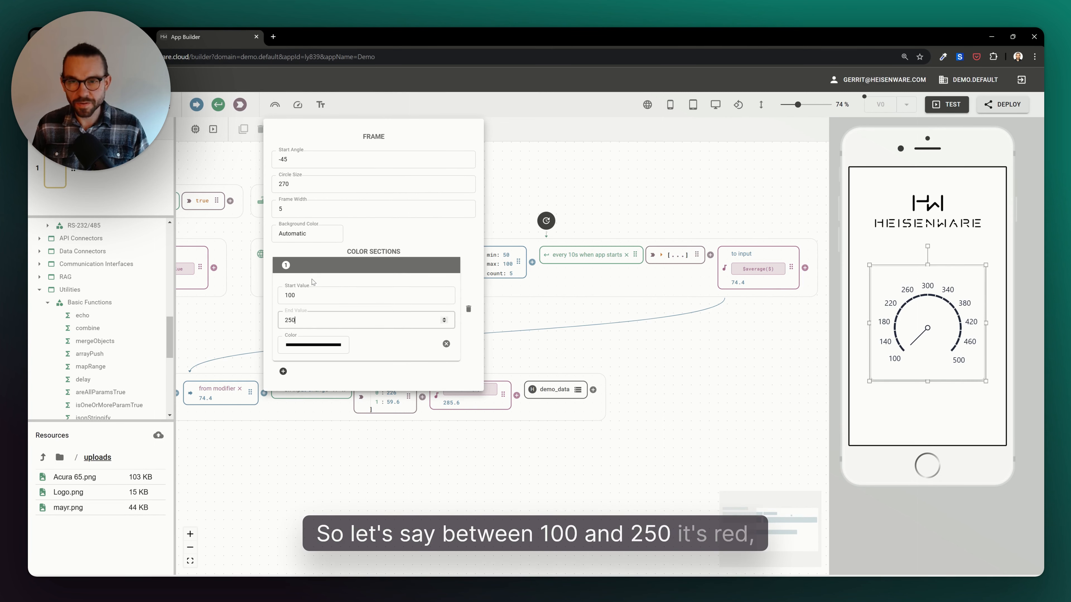
left_click(313, 344)
left_click(379, 387)
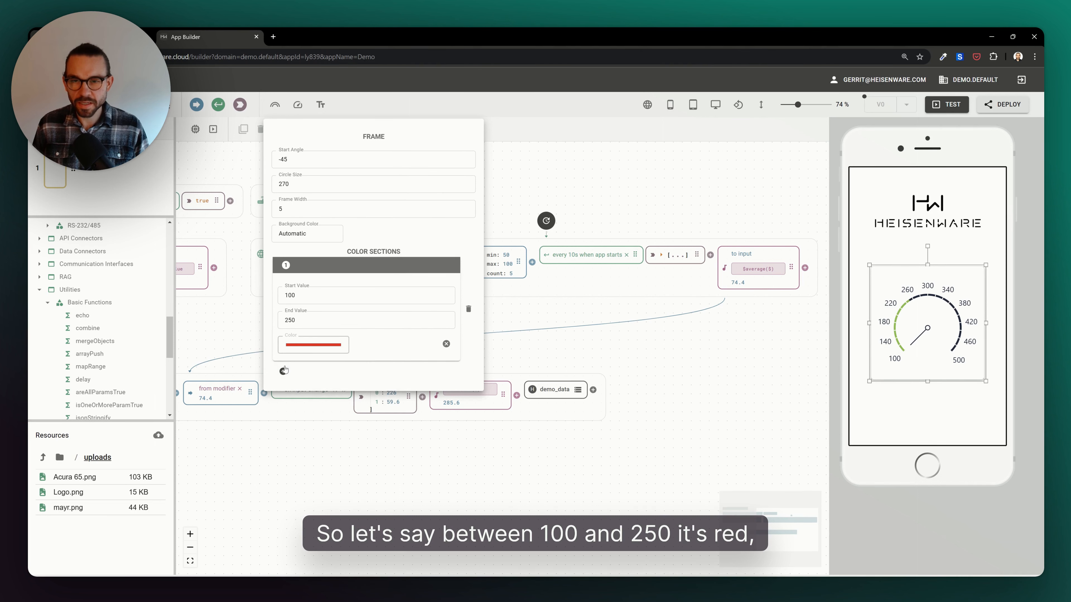
- Add a second color section from 250 to 500 colored green
left_click(283, 371)
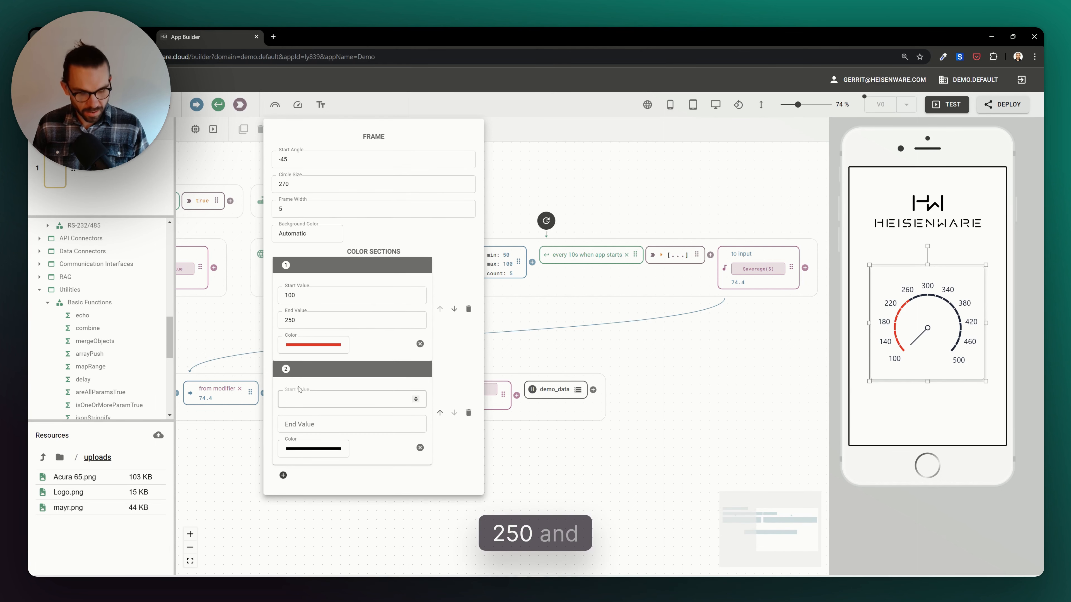
left_click(297, 429)
type("500")
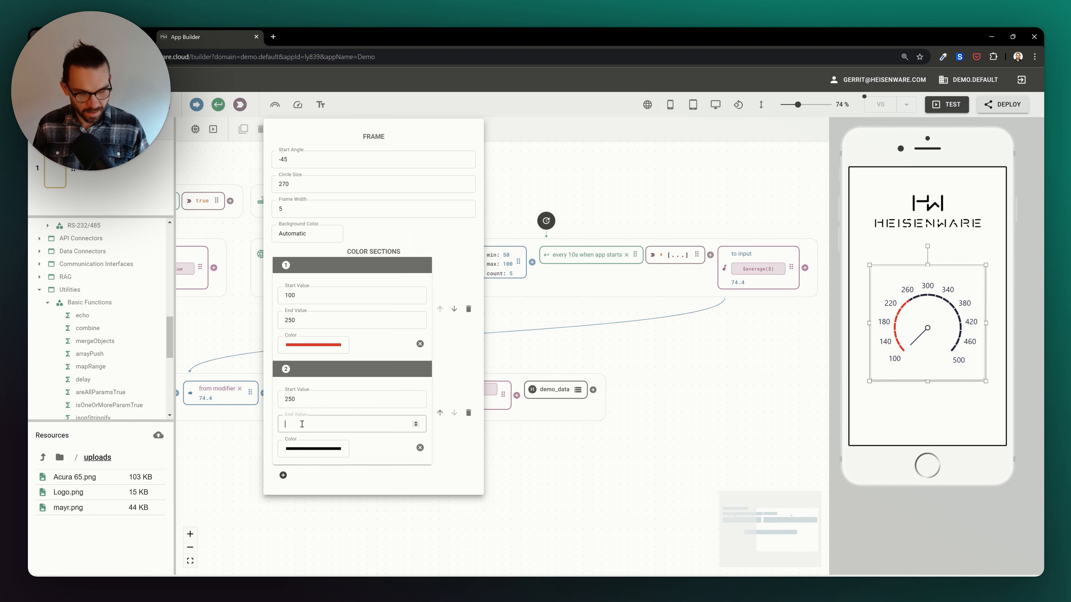
left_click(313, 449)
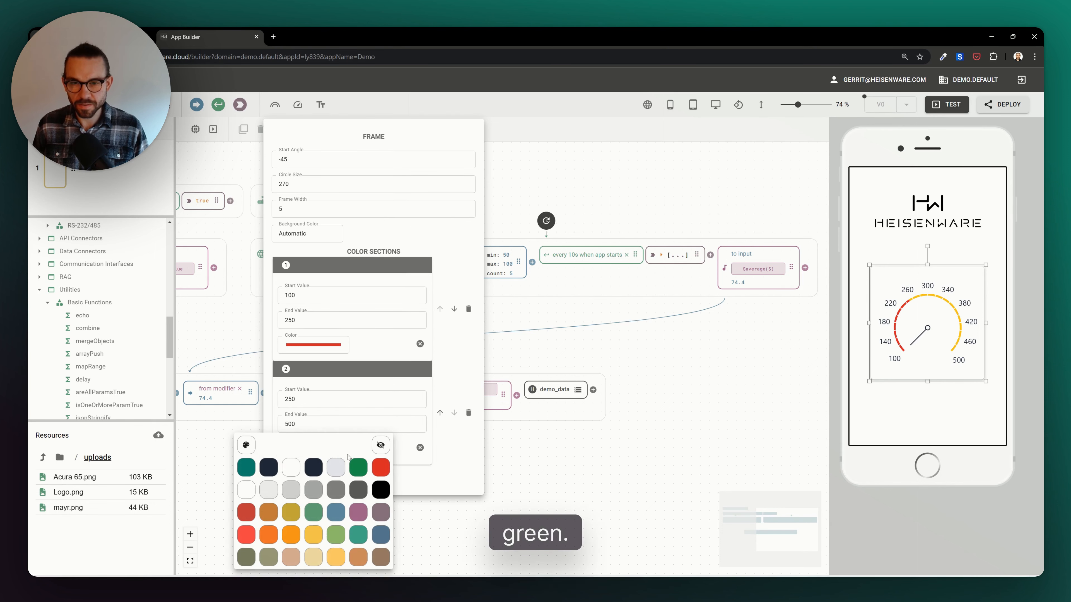
left_click(356, 465)
left_click(541, 452)
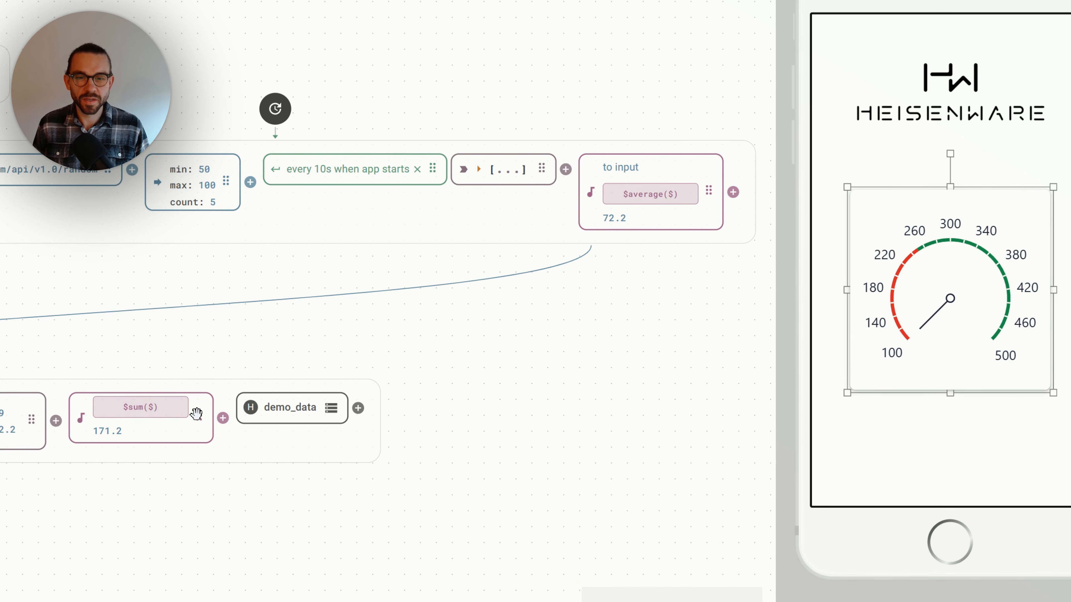
- Connect the sum function's result to the gauge's value and start Test mode again
left_click_drag(197, 415, 902, 300)
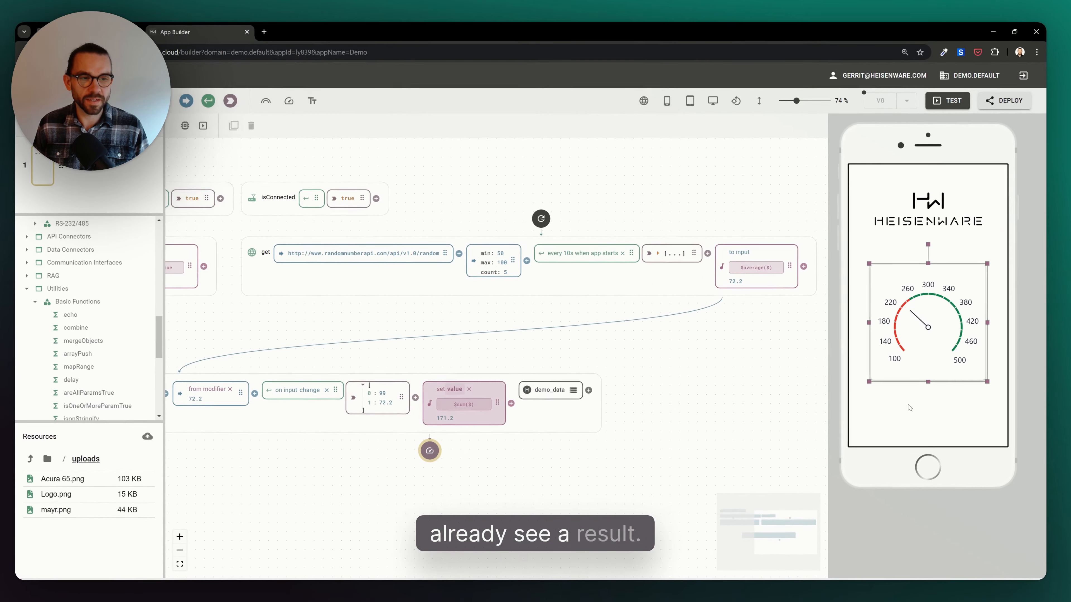
left_click(917, 431)
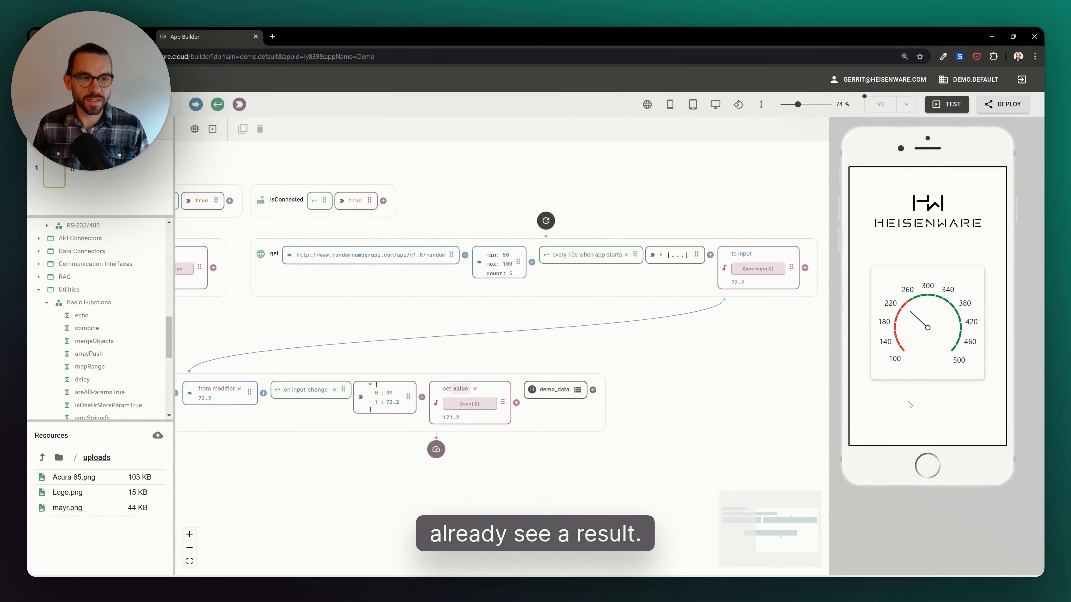
left_click(946, 105)
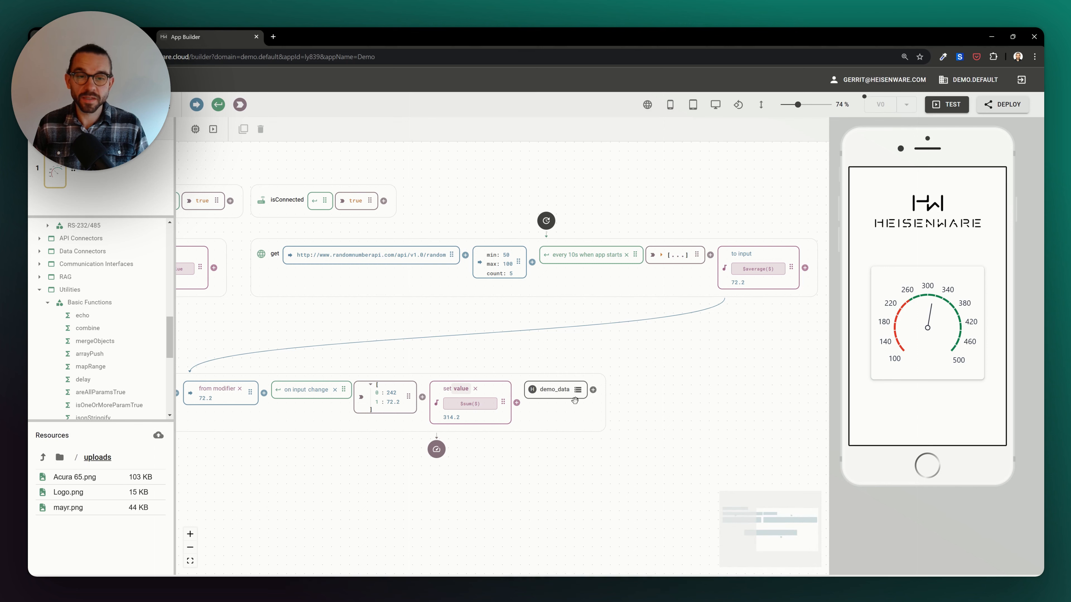
- Browse the Timeseries Database connectors to see the internal-influx functions
left_click_drag(522, 457, 688, 292)
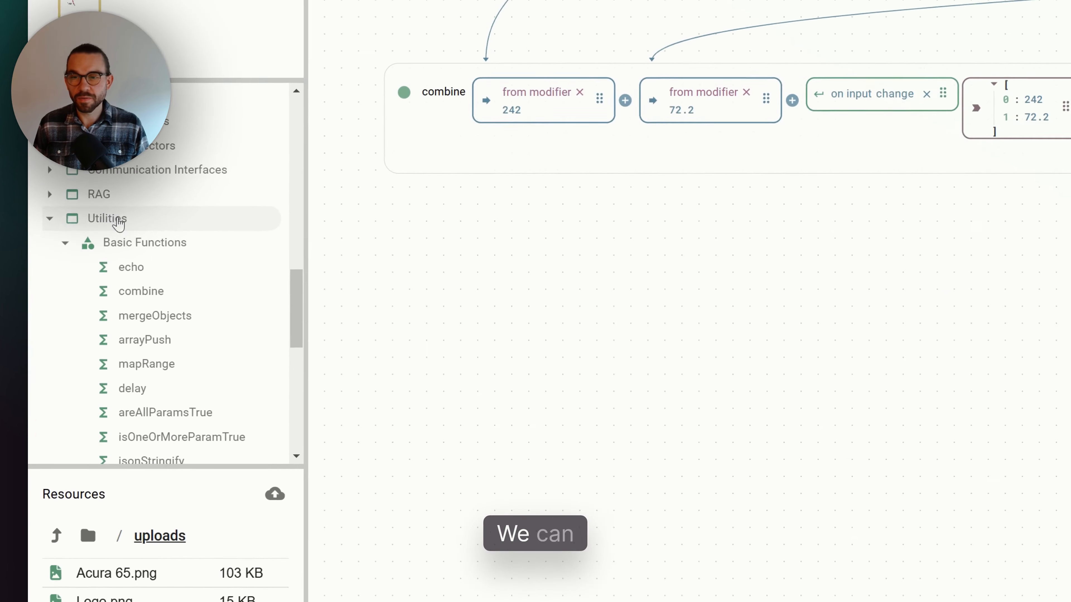
scroll(135, 317, "up", 3)
left_click(126, 227)
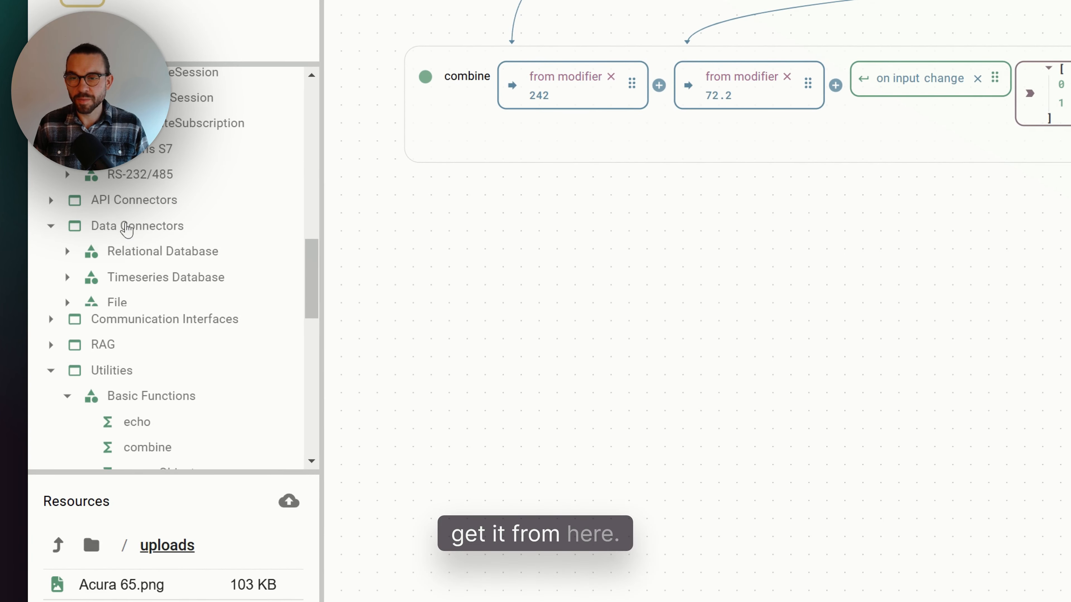
left_click(135, 279)
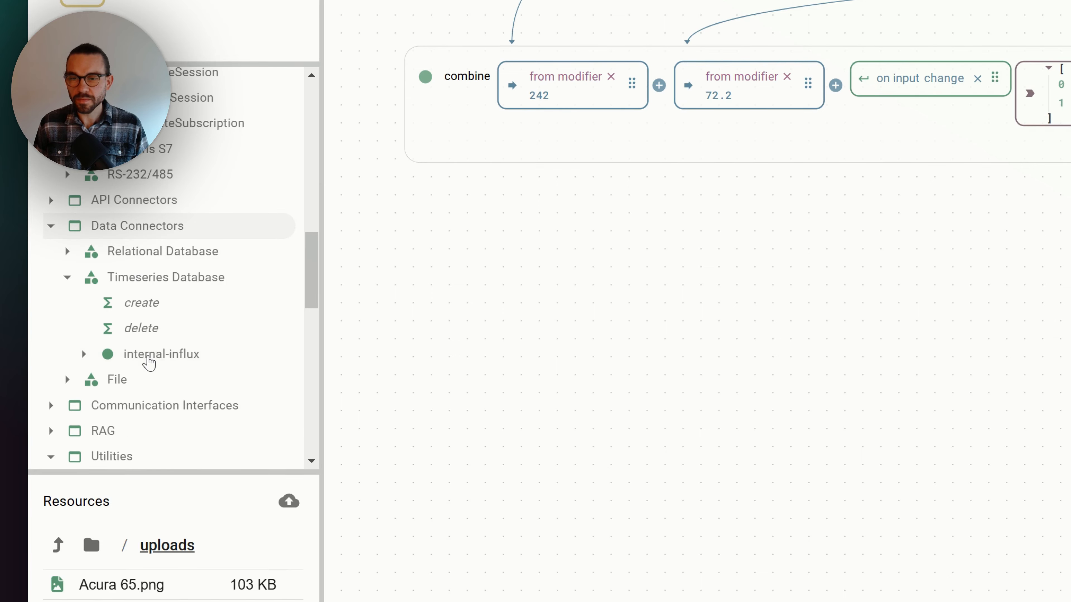
left_click(150, 355)
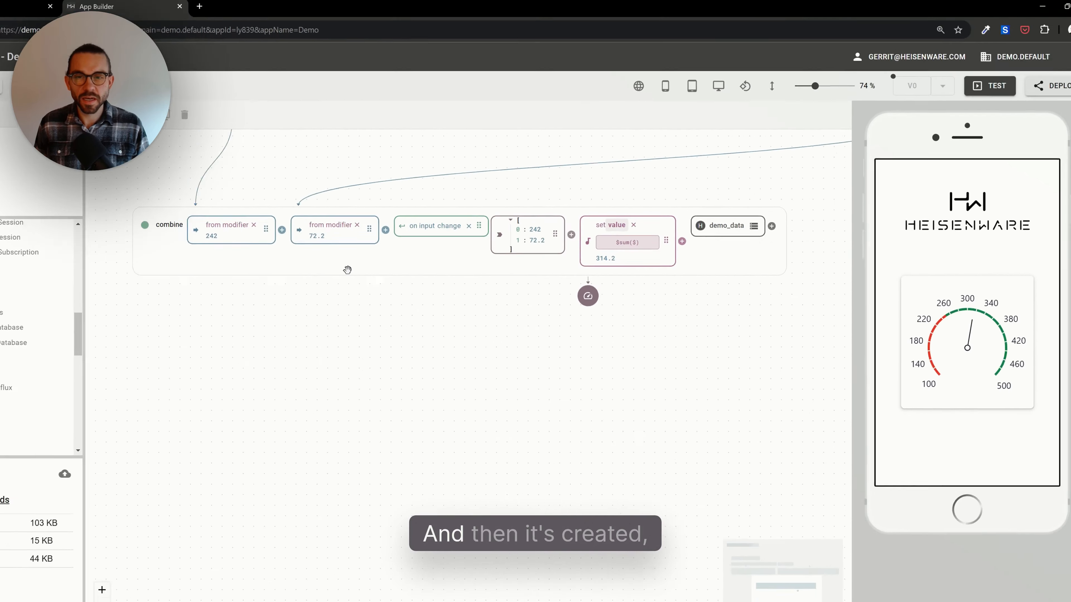
scroll(396, 261, "down", 5)
left_click_drag(382, 301, 387, 375)
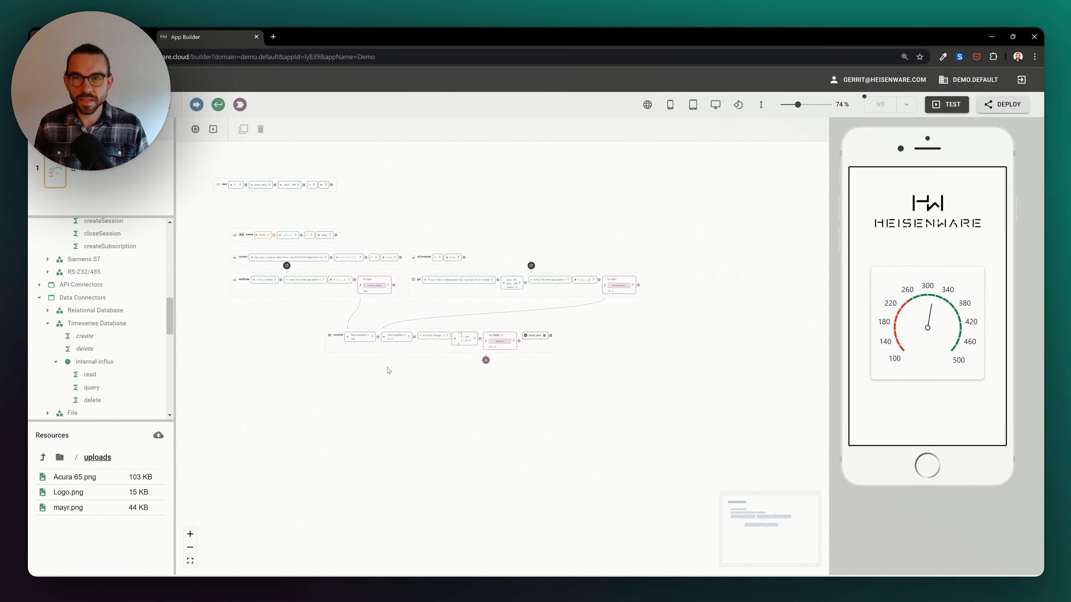
- Duplicate the read function block, place the copy below the combine flow and delete the original
left_click(226, 190)
key("ctrl+c")
key("ctrl+v")
left_click_drag(226, 198, 327, 391)
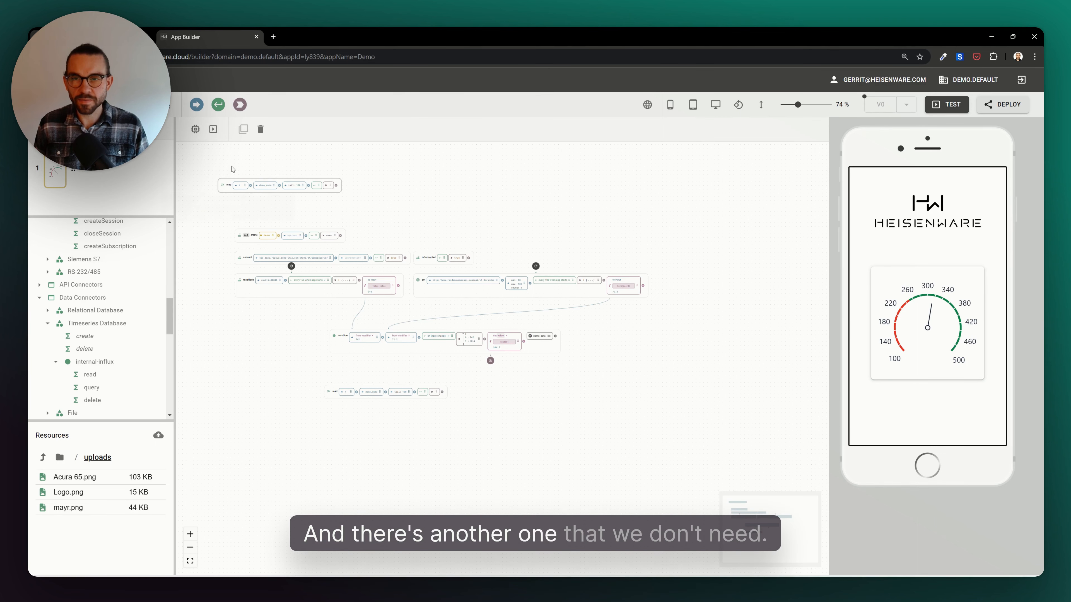
left_click(259, 129)
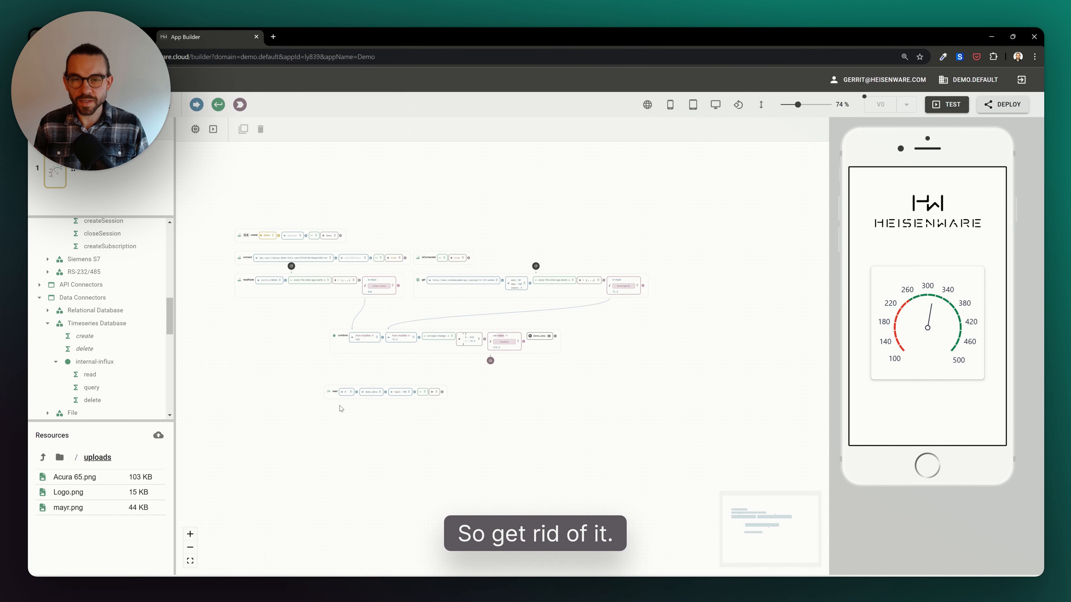
- Set the read function's tail to 10
scroll(341, 408, "up", 5)
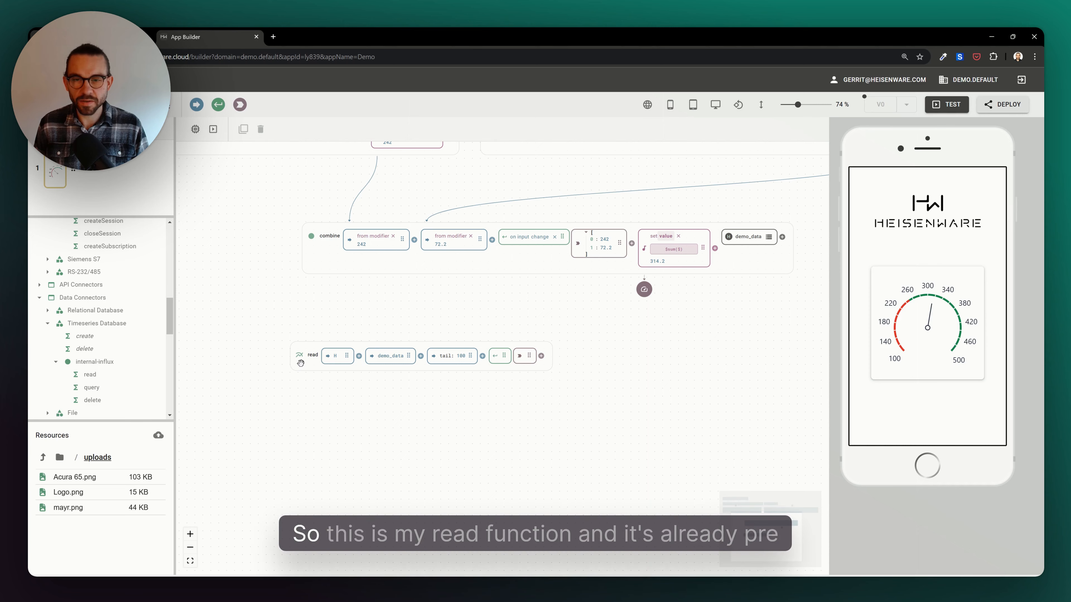
left_click_drag(300, 363, 318, 372)
left_click_drag(397, 341, 352, 339)
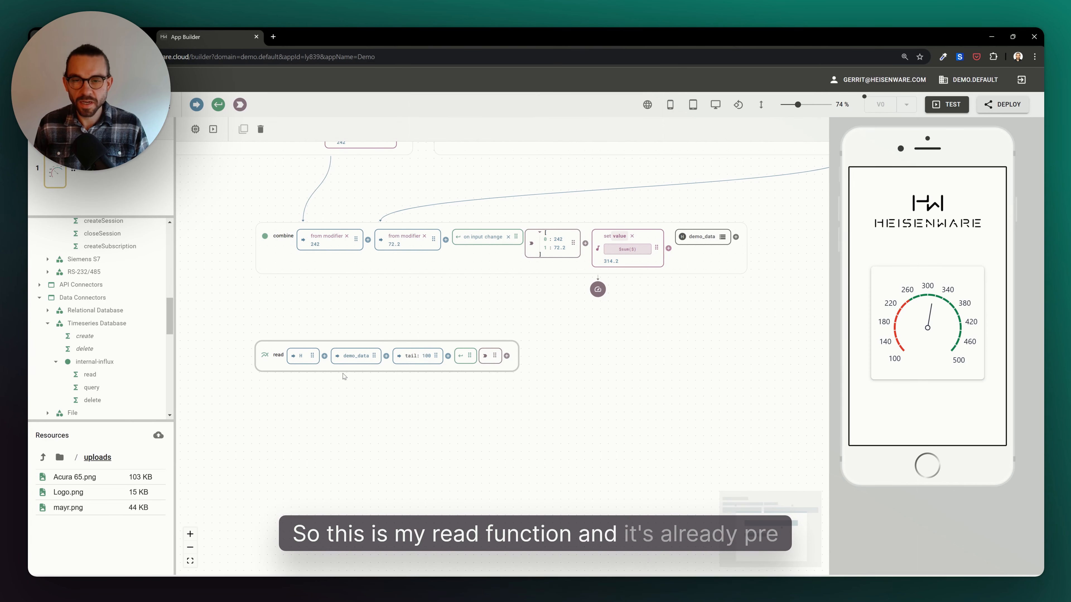
scroll(314, 364, "up", 1)
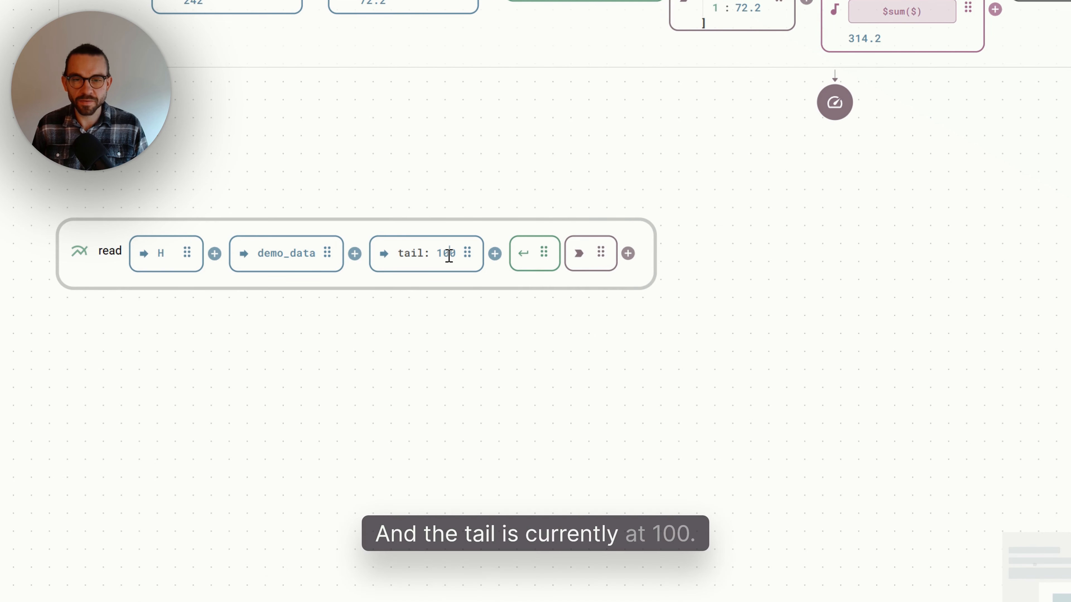
key("Delete")
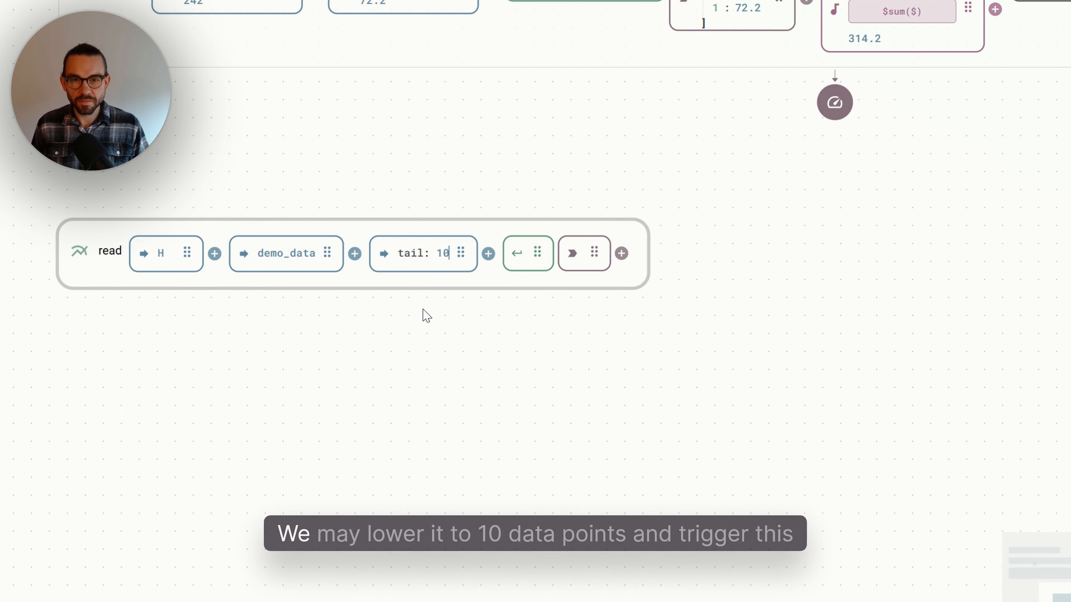
- Trigger the read function and expand its output array to inspect the first data point
left_click(517, 256)
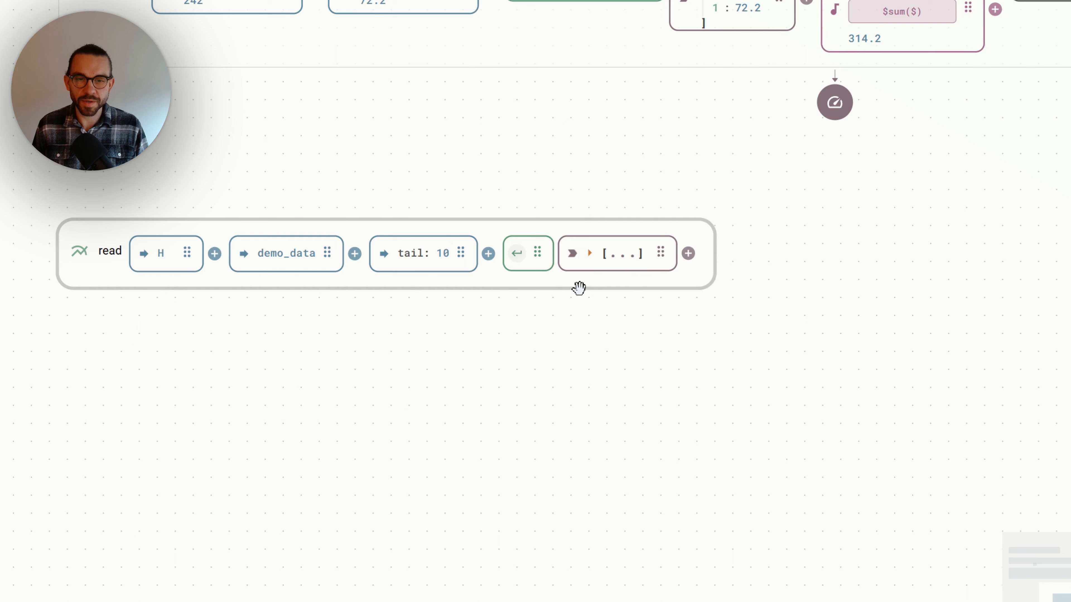
left_click(632, 265)
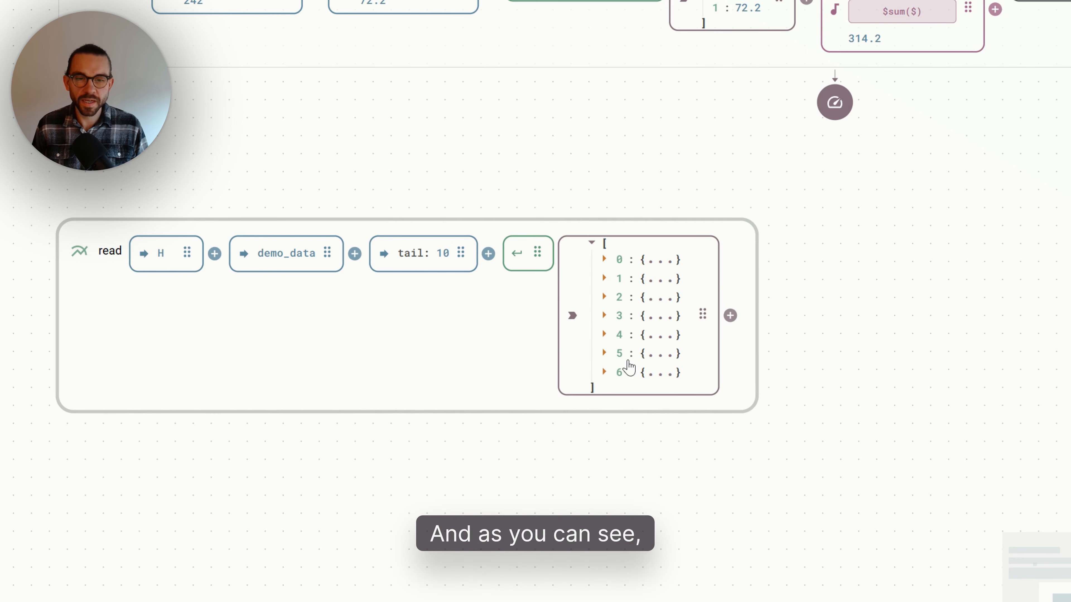
left_click(650, 262)
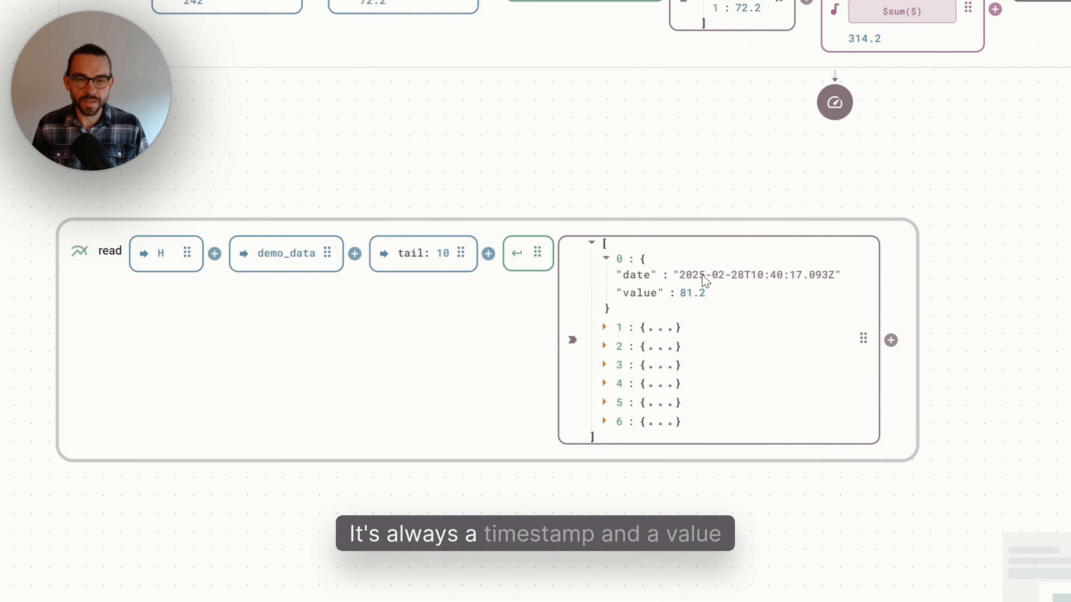
left_click(676, 295)
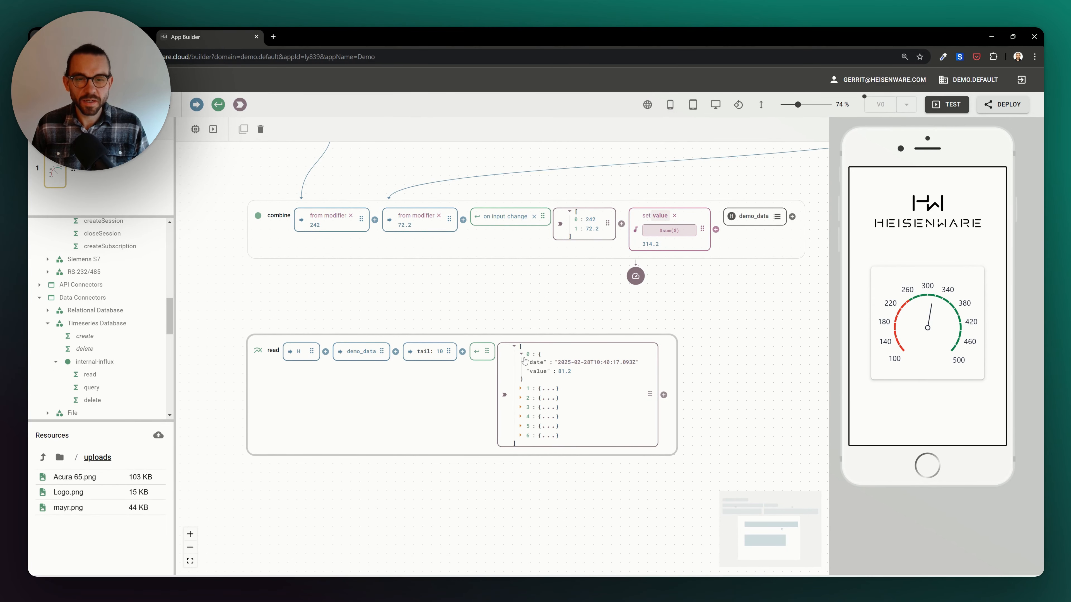
left_click(522, 355)
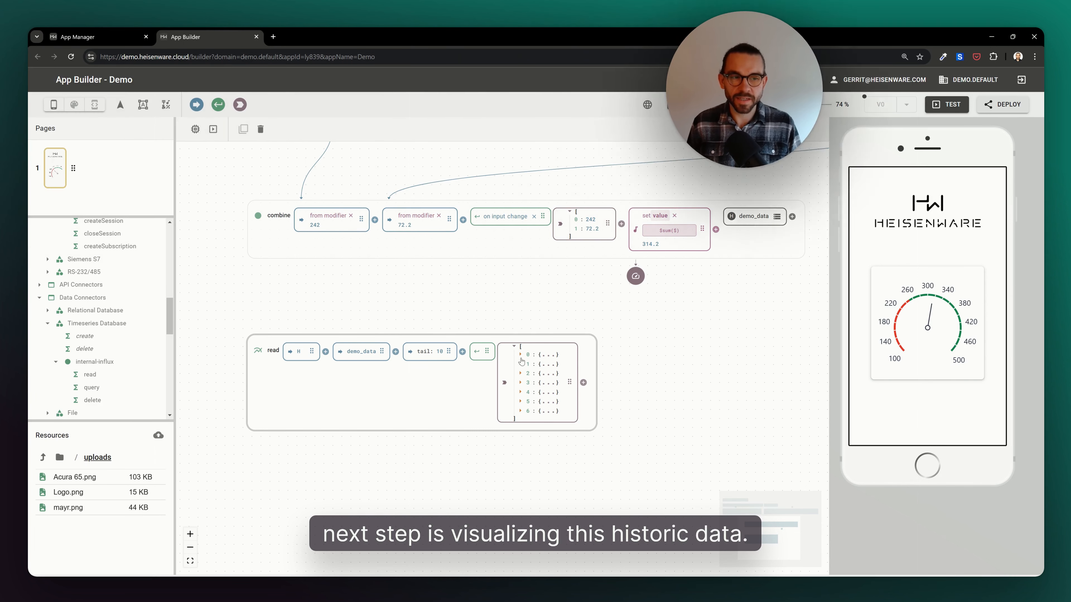
- Add a new page to the app
left_click_drag(65, 216, 64, 260)
right_click(60, 176)
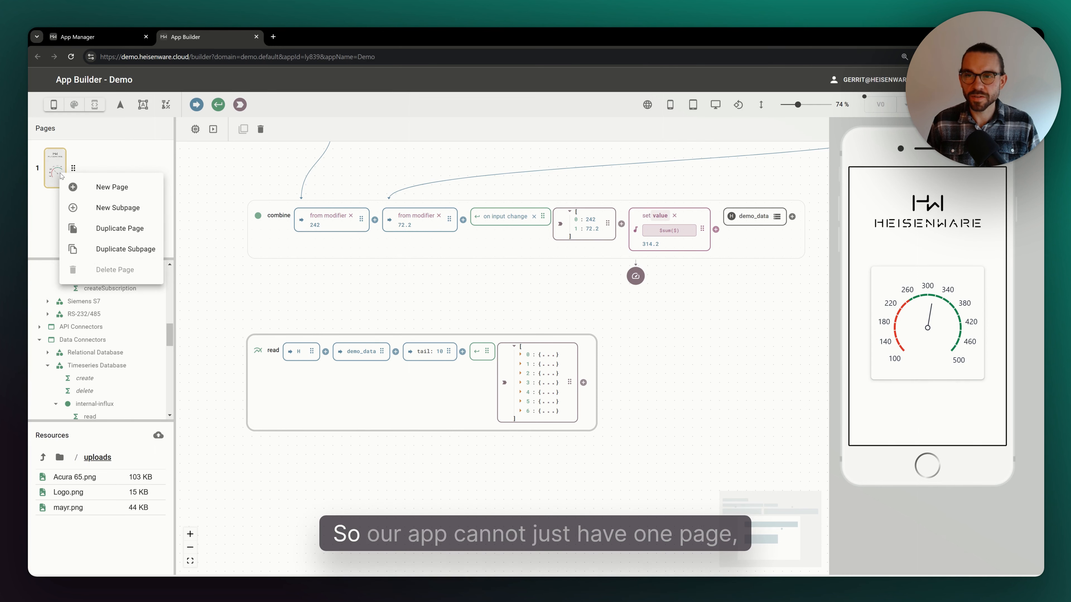
left_click(86, 187)
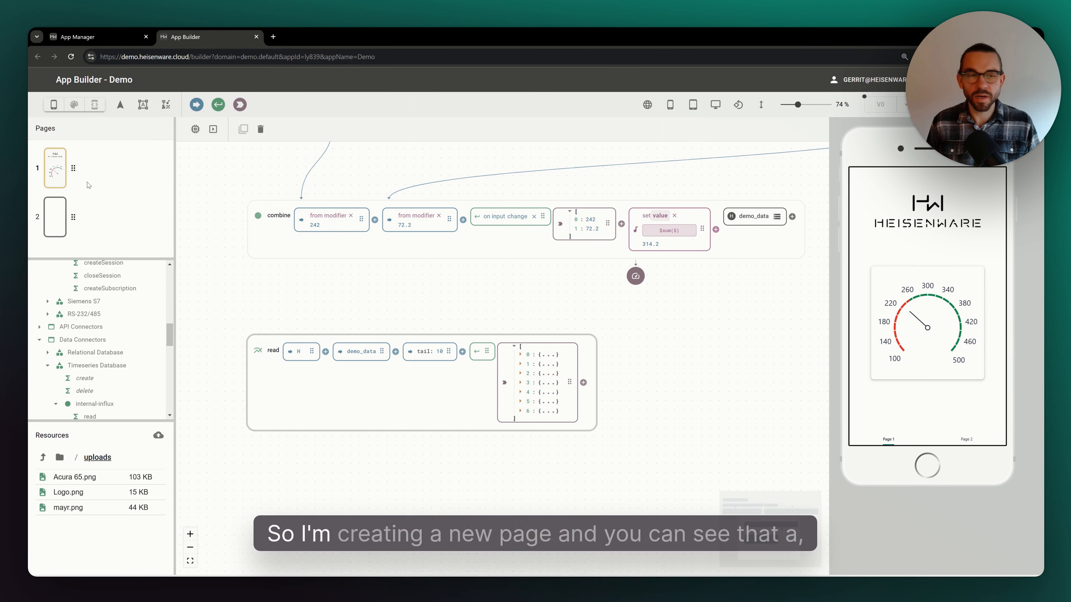
- Switch between the two pages using the bottom tabs in the app preview
left_click(958, 441)
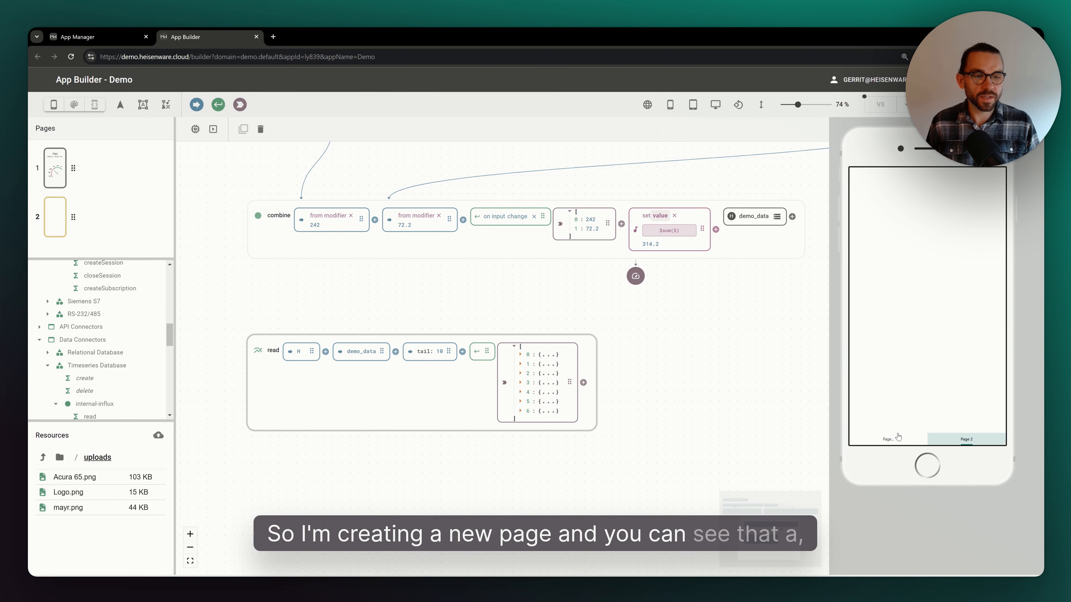
left_click(878, 437)
left_click(949, 442)
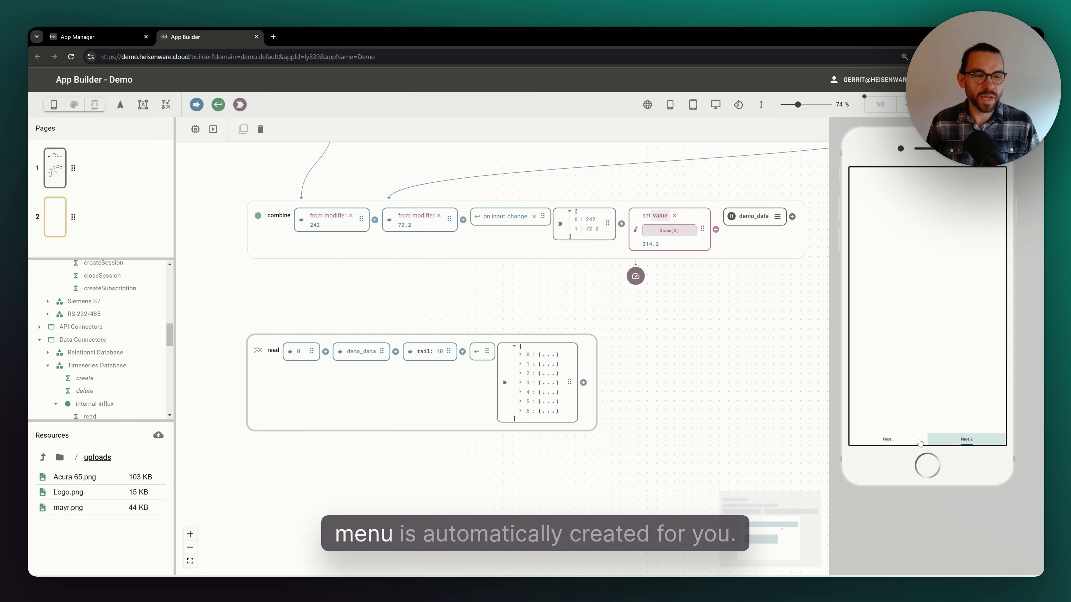
left_click(911, 442)
left_click(947, 439)
left_click(902, 439)
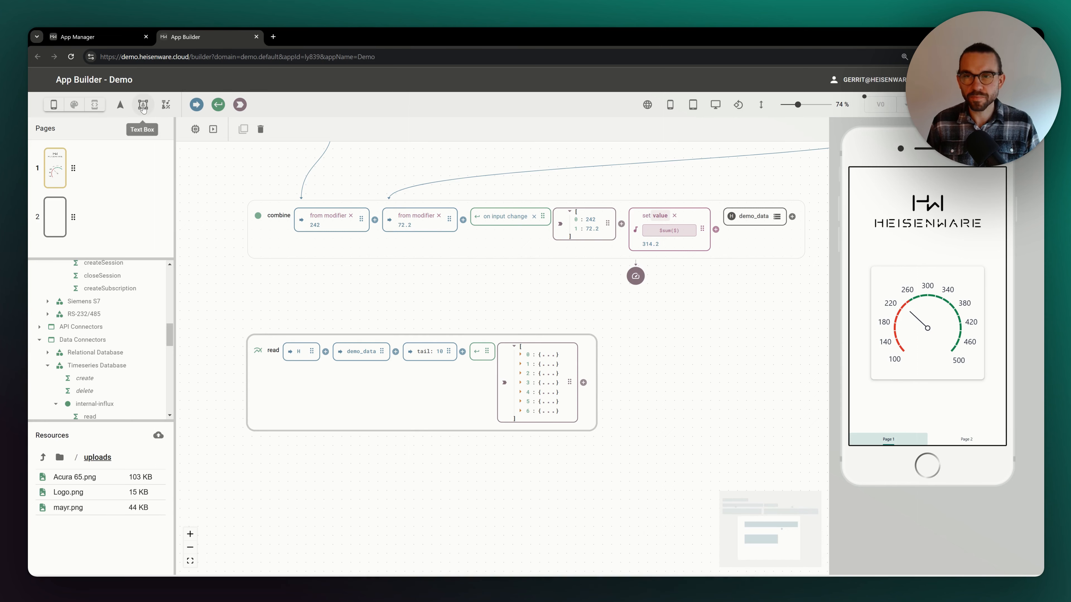
- Rename the app bar's bottom tab routes to Live Data and History
left_click(120, 105)
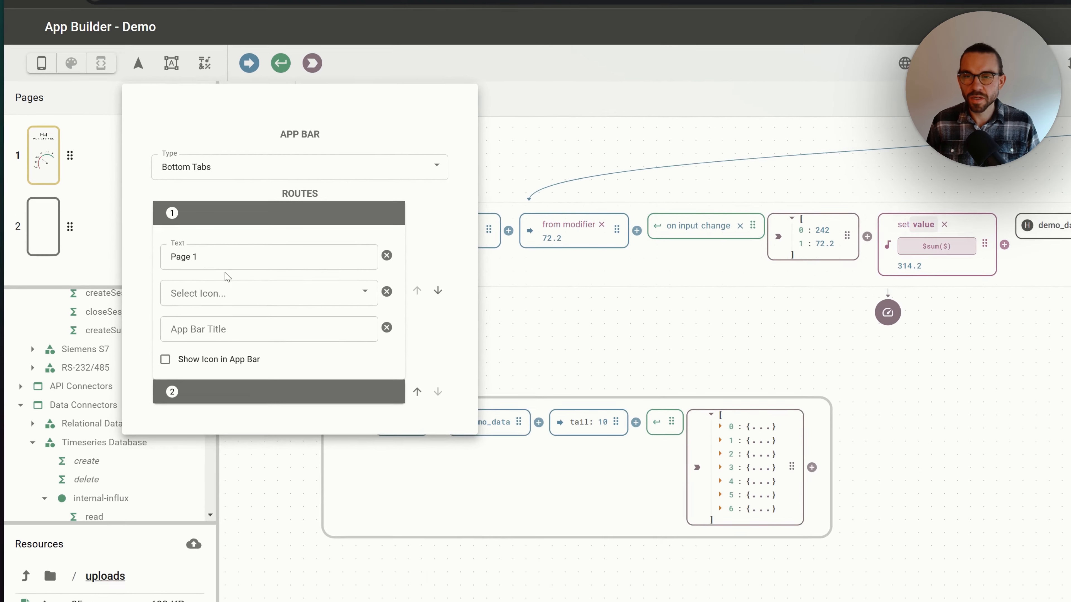
triple_click(223, 257)
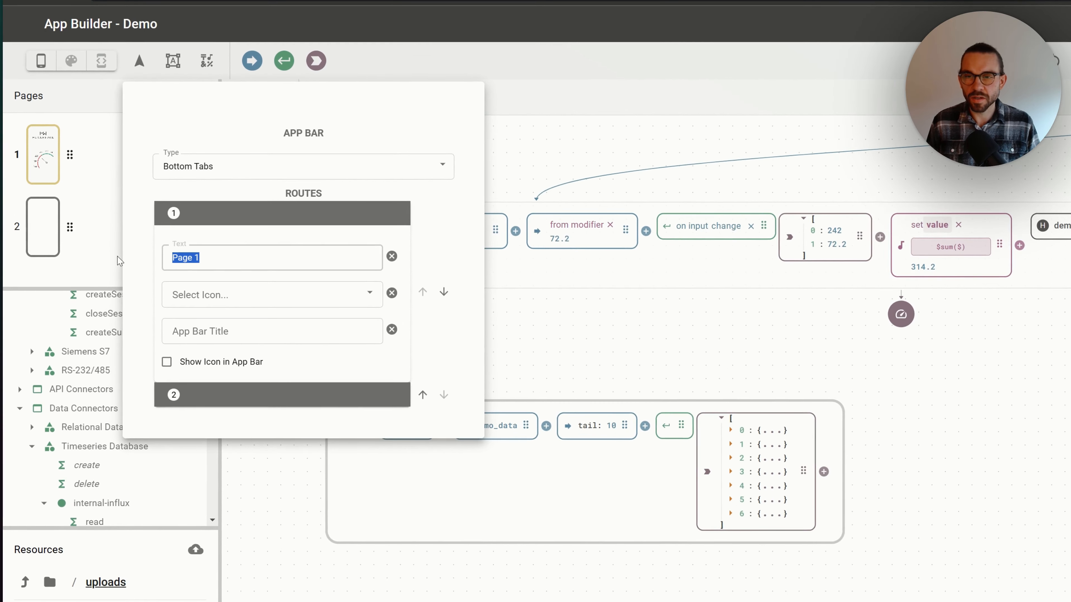
type("Live Data")
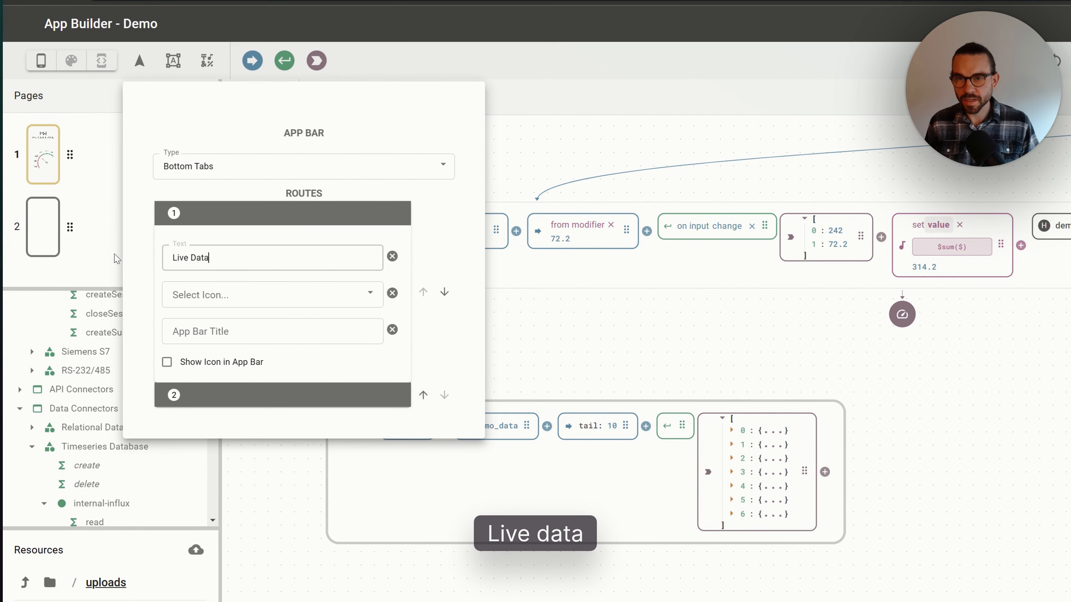
left_click(212, 395)
left_click(204, 440)
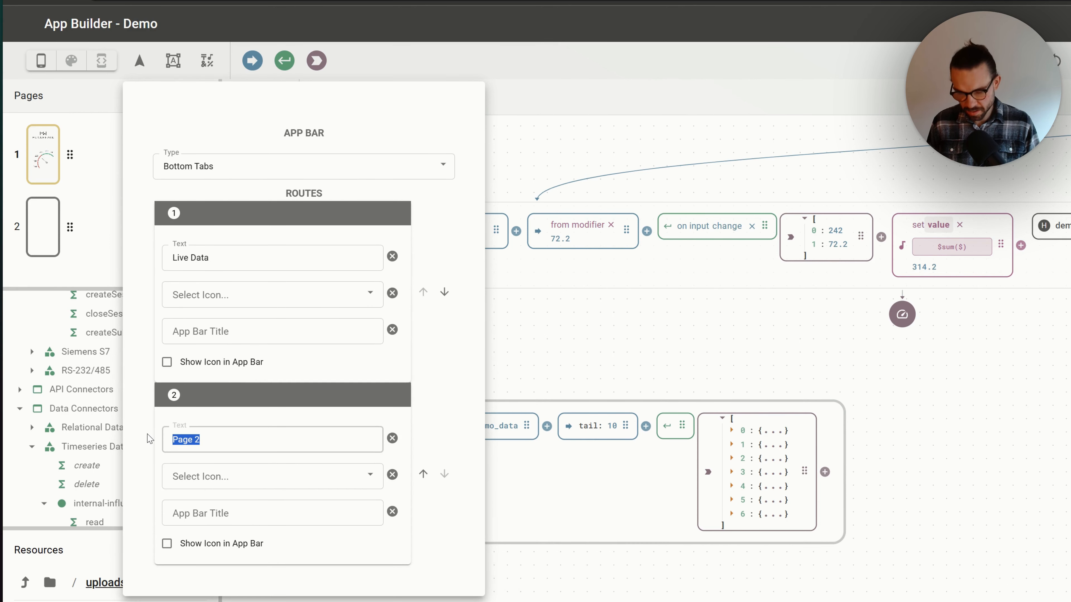
type("Historie")
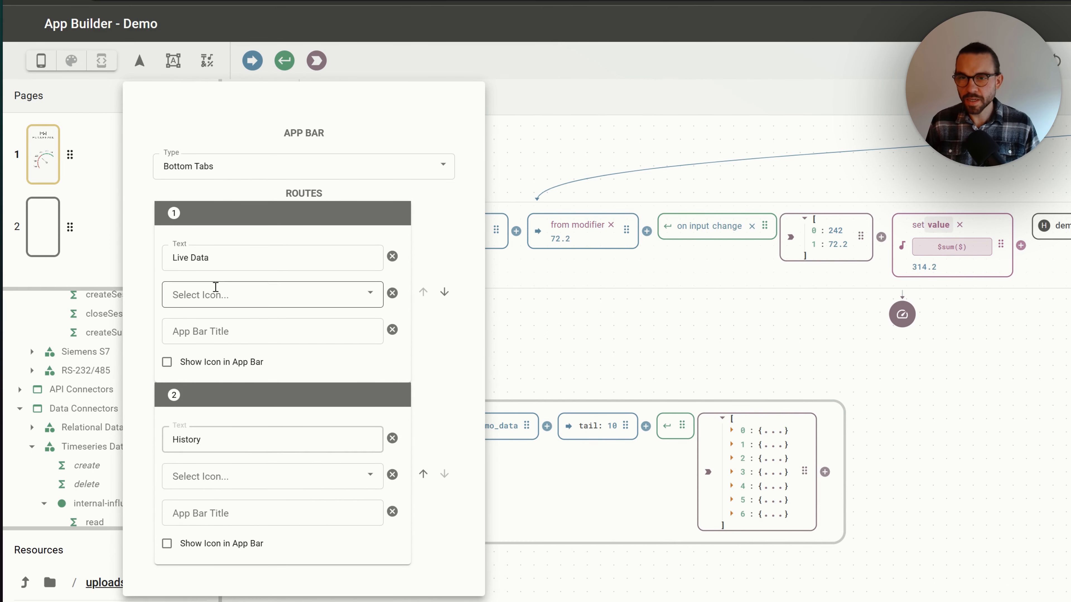
- Assign the circle-info icon to the Live Data route and a chart icon to the History route
left_click(227, 304)
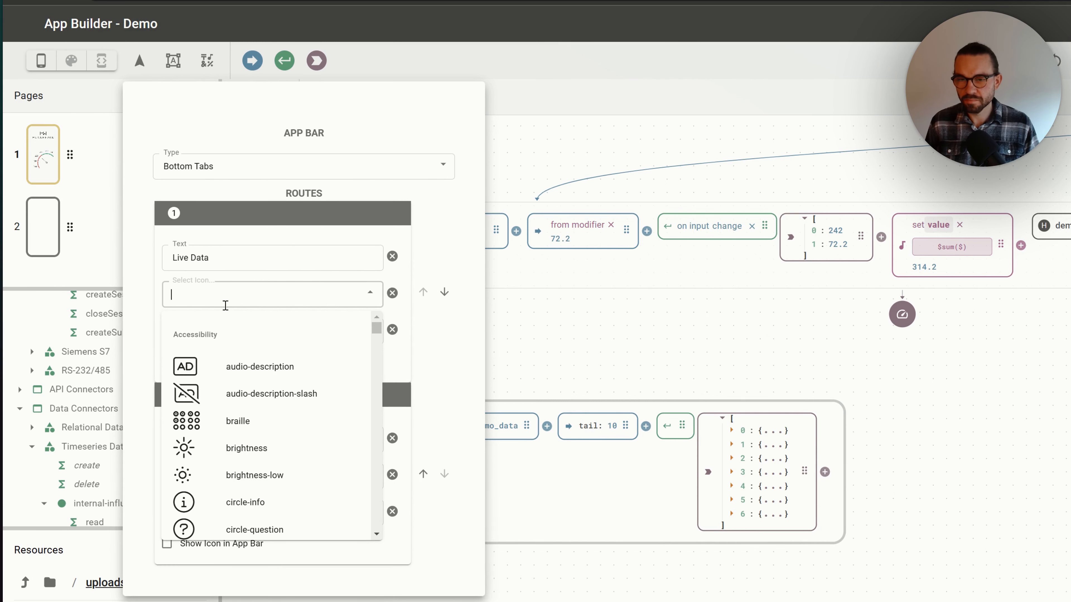
left_click(252, 513)
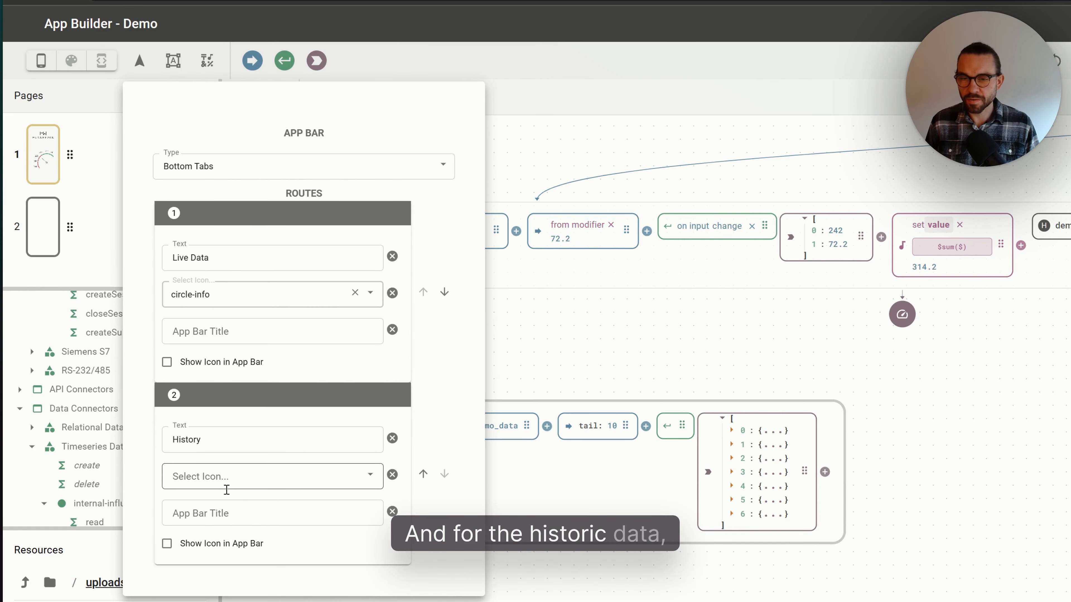
left_click(221, 476)
type("cha")
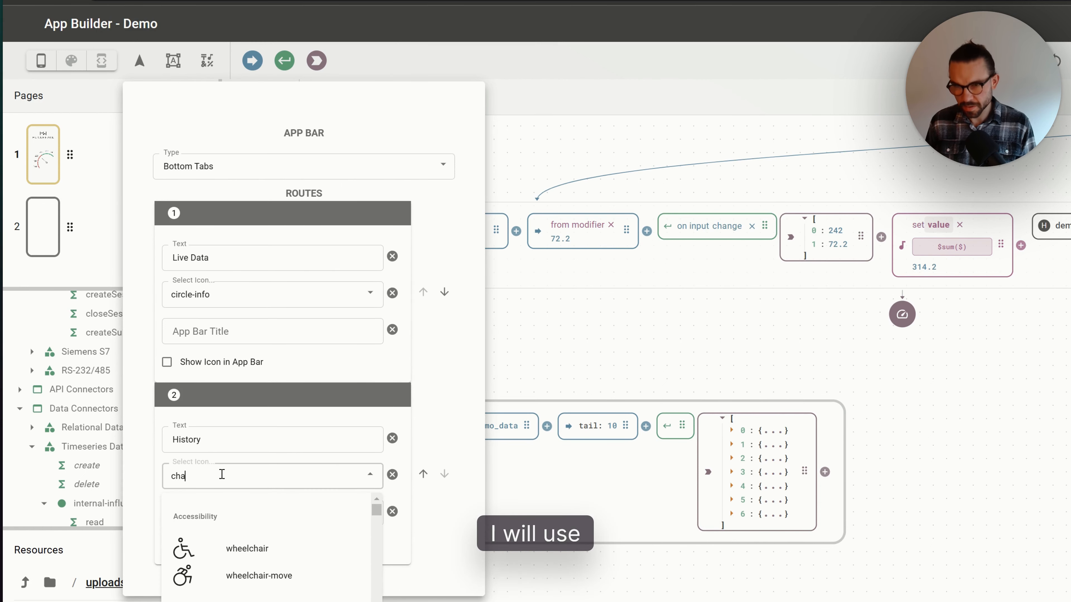
type("rt")
left_click(244, 553)
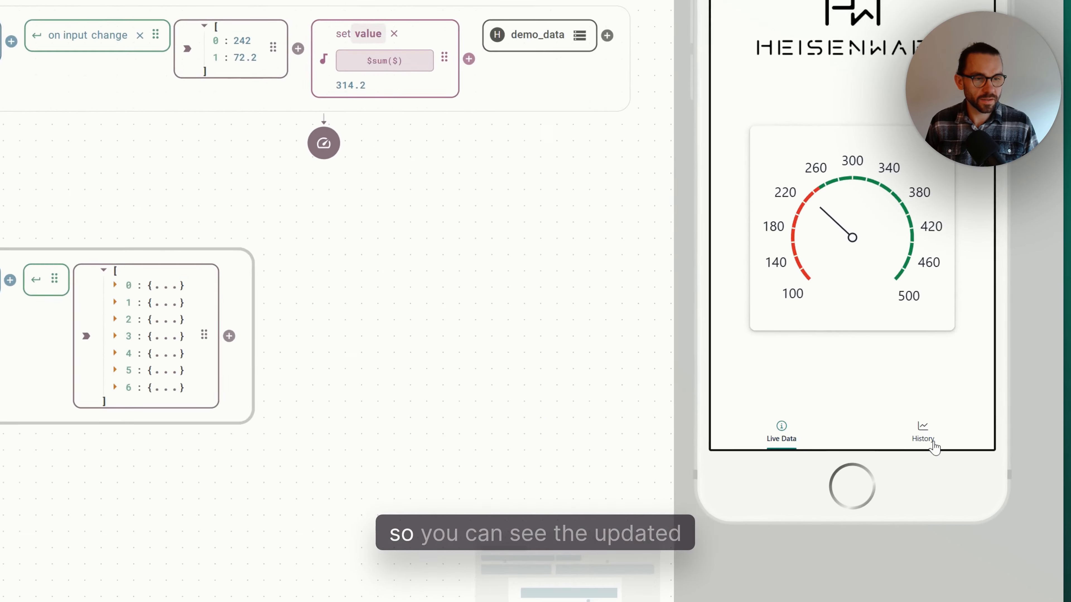
- Switch between the Live Data and History tabs in the preview
left_click(934, 448)
left_click(825, 432)
left_click(911, 433)
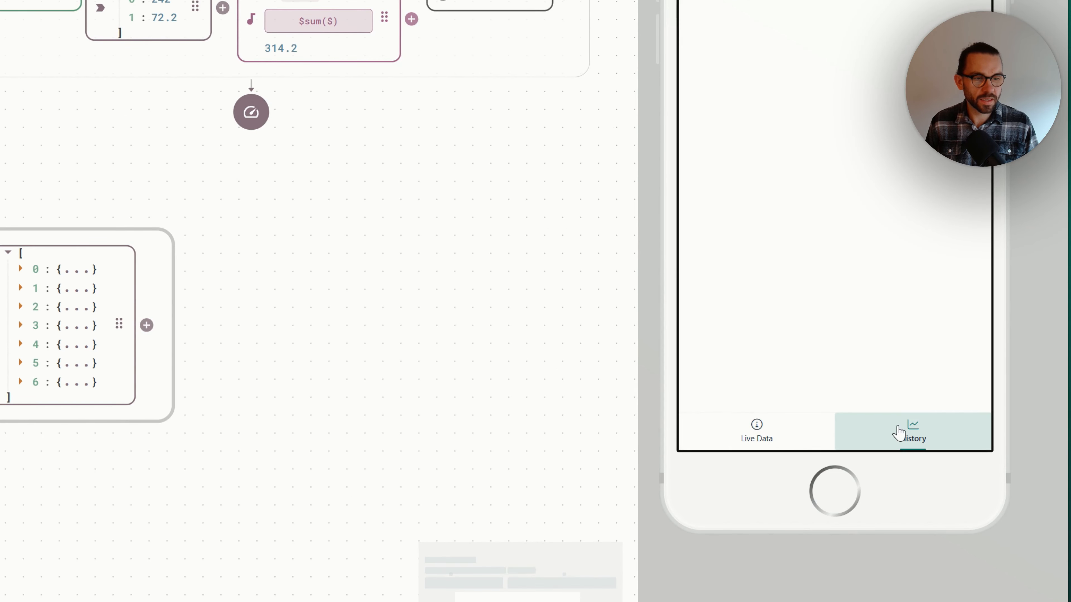
left_click(799, 439)
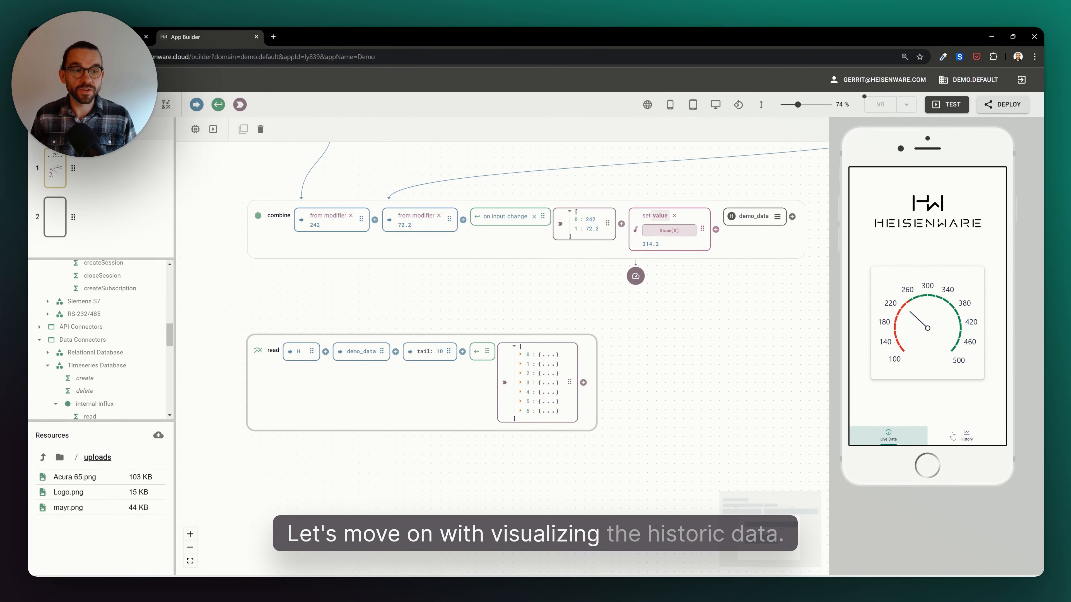
- Place a Chart widget on the History page
left_click(955, 435)
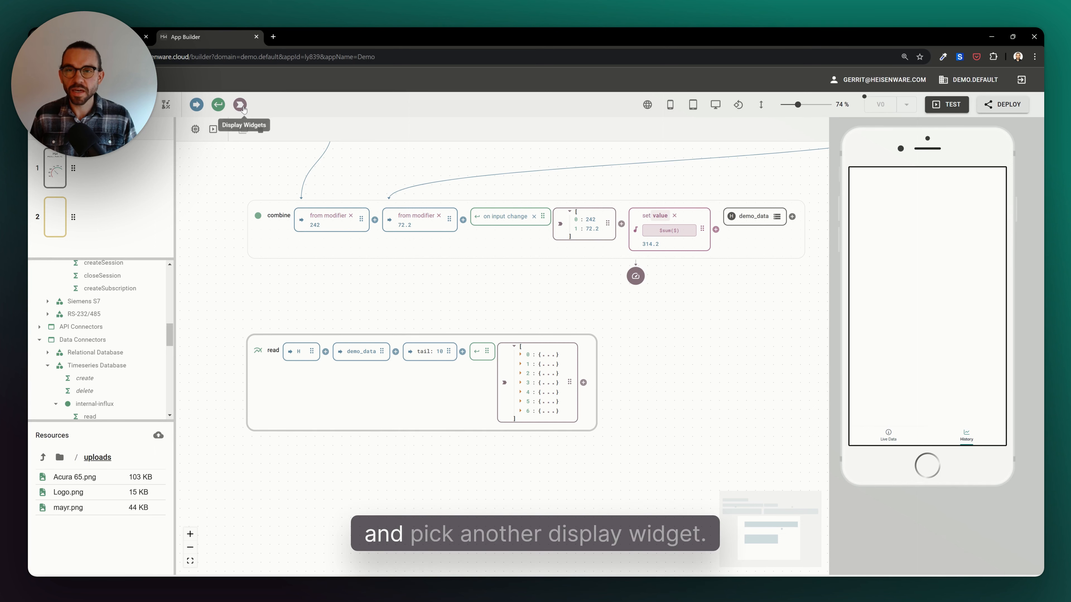
left_click(213, 128)
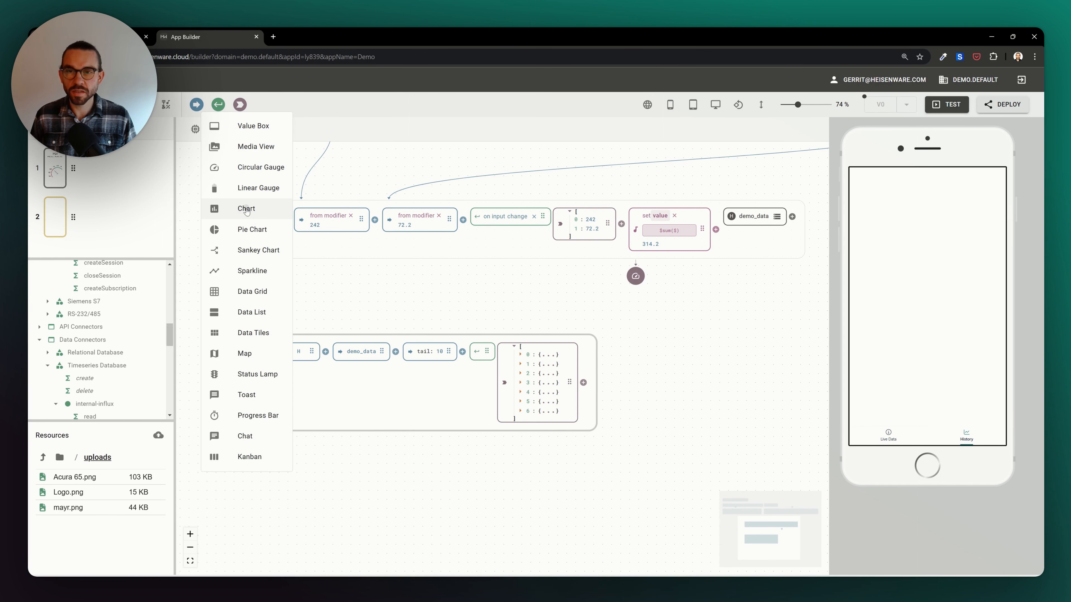
left_click(272, 214)
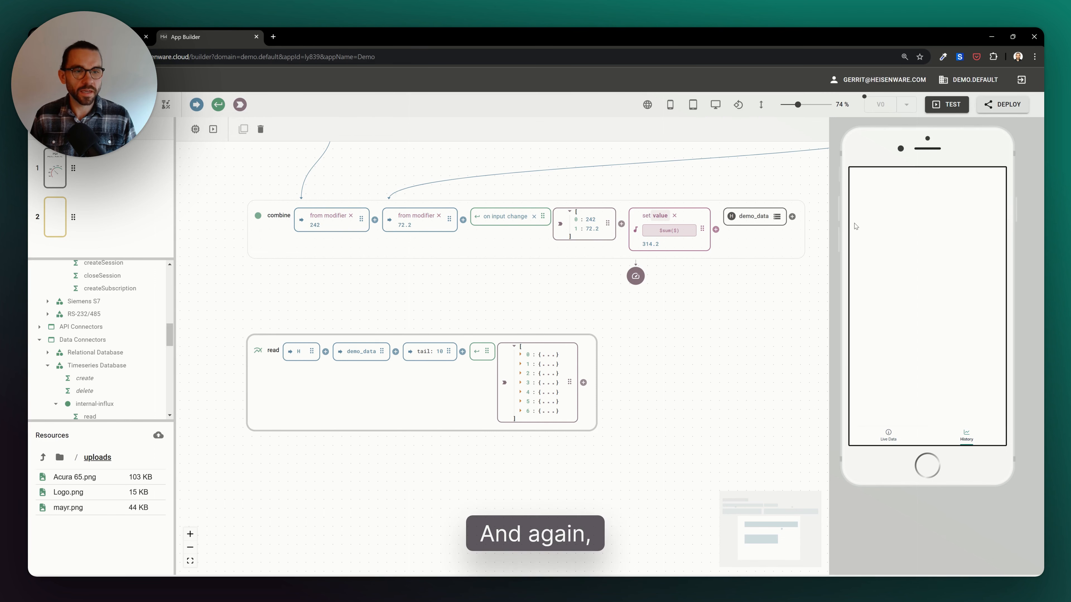
left_click(906, 290)
left_click_drag(920, 288, 919, 287)
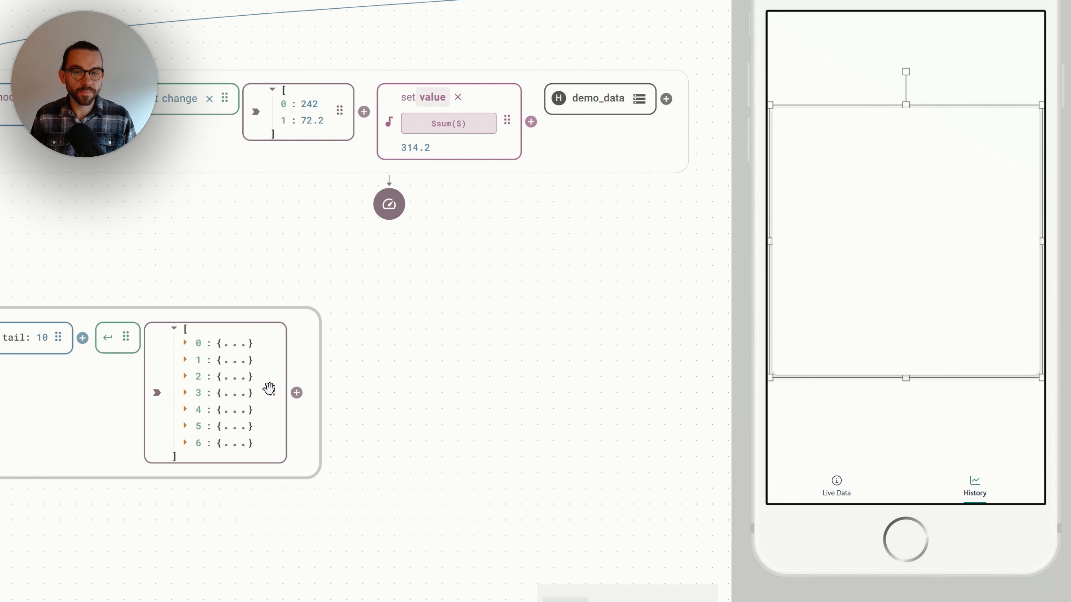
- Connect the read function's output to the chart's data and move the chart slightly down
left_click_drag(274, 388, 884, 230)
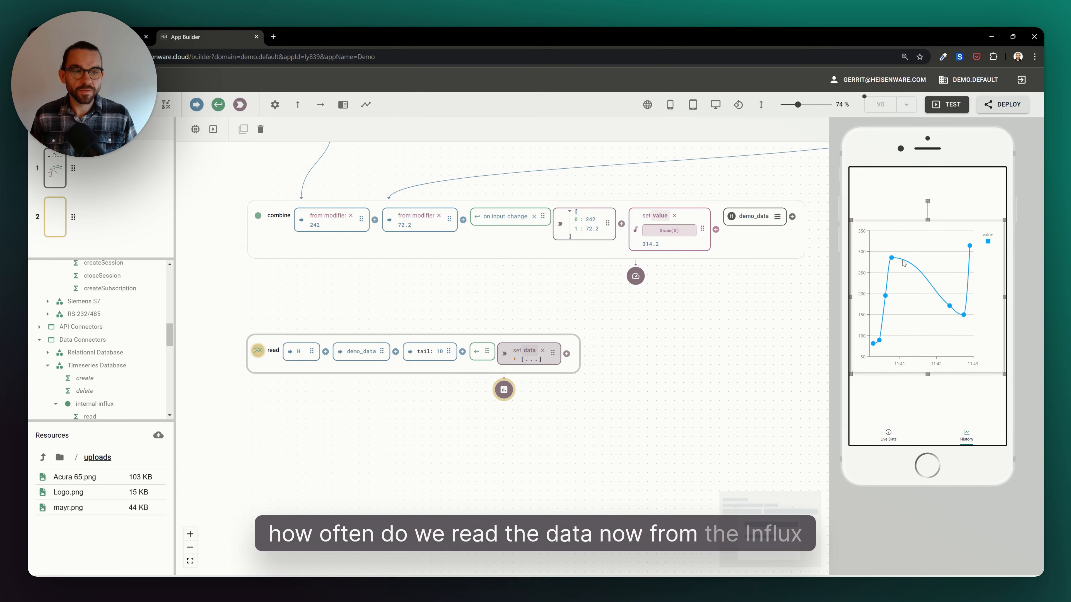
left_click_drag(909, 262, 910, 286)
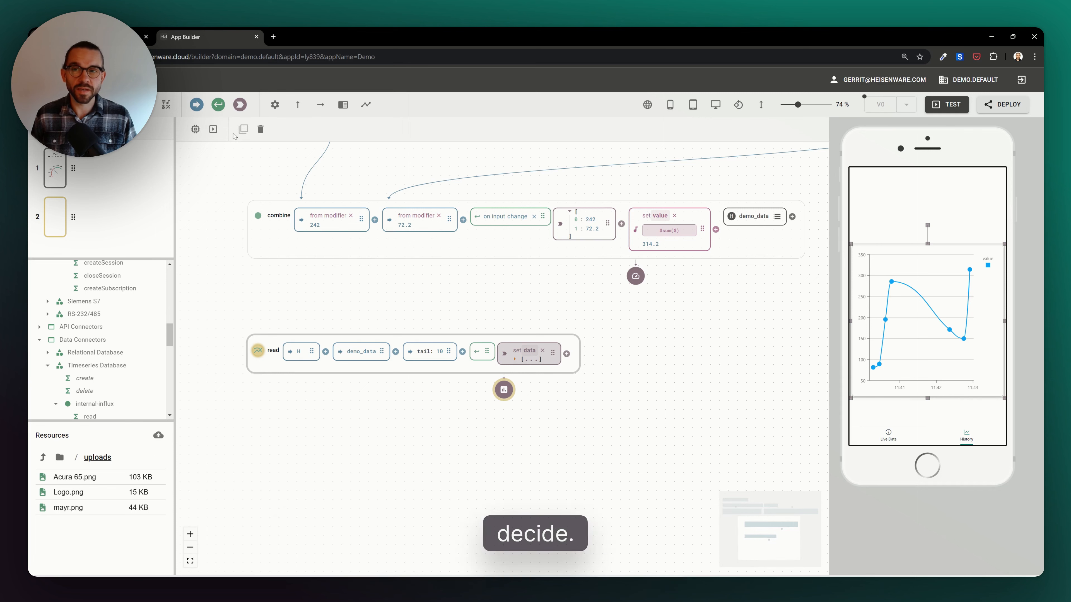
- Add a button above the chart on the History page
left_click(219, 106)
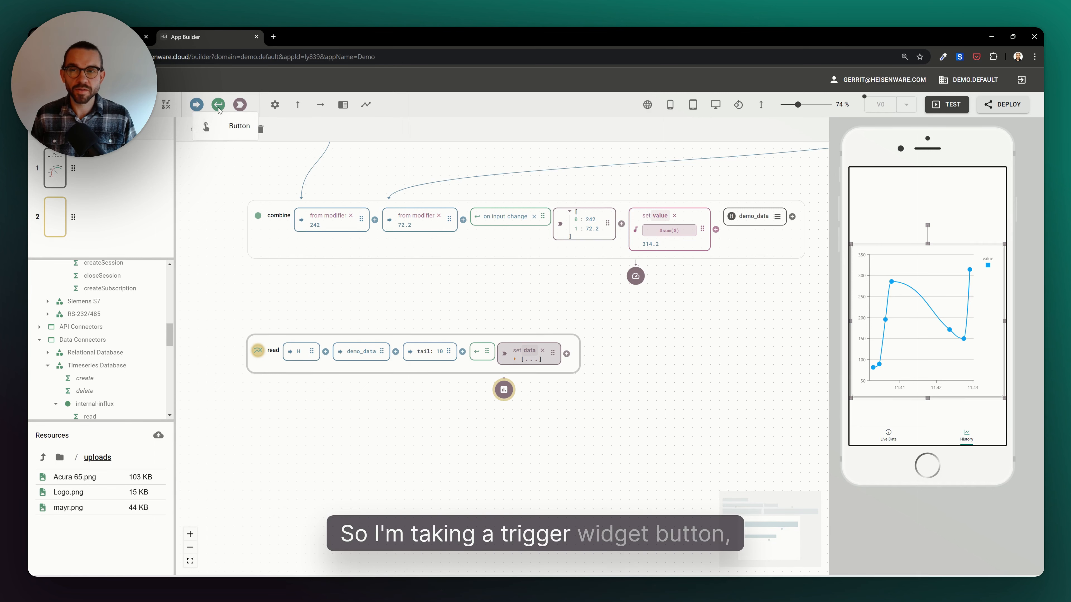
left_click(899, 199)
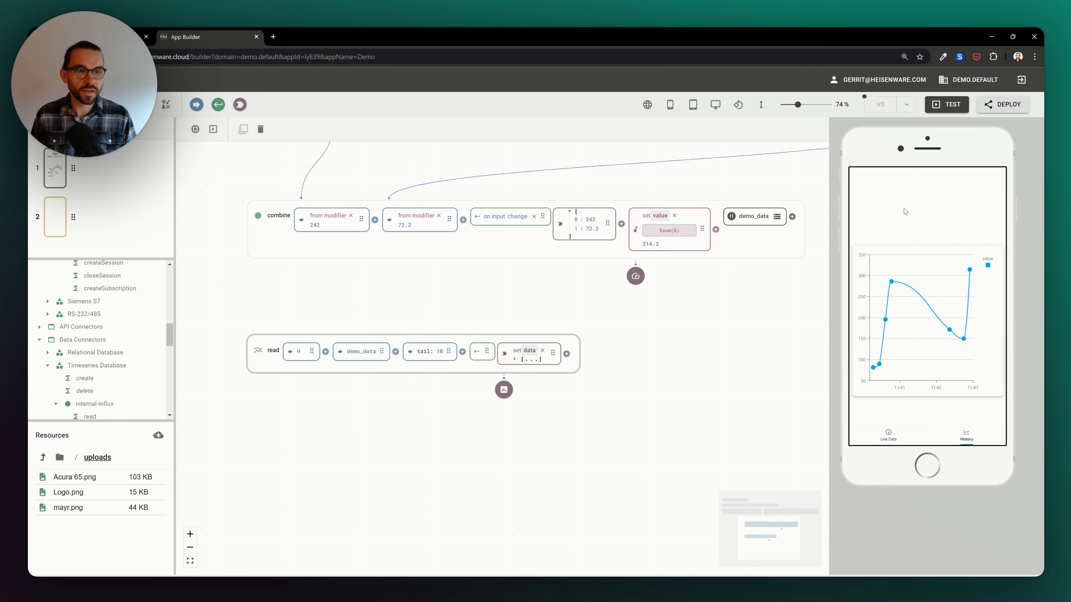
left_click(924, 214)
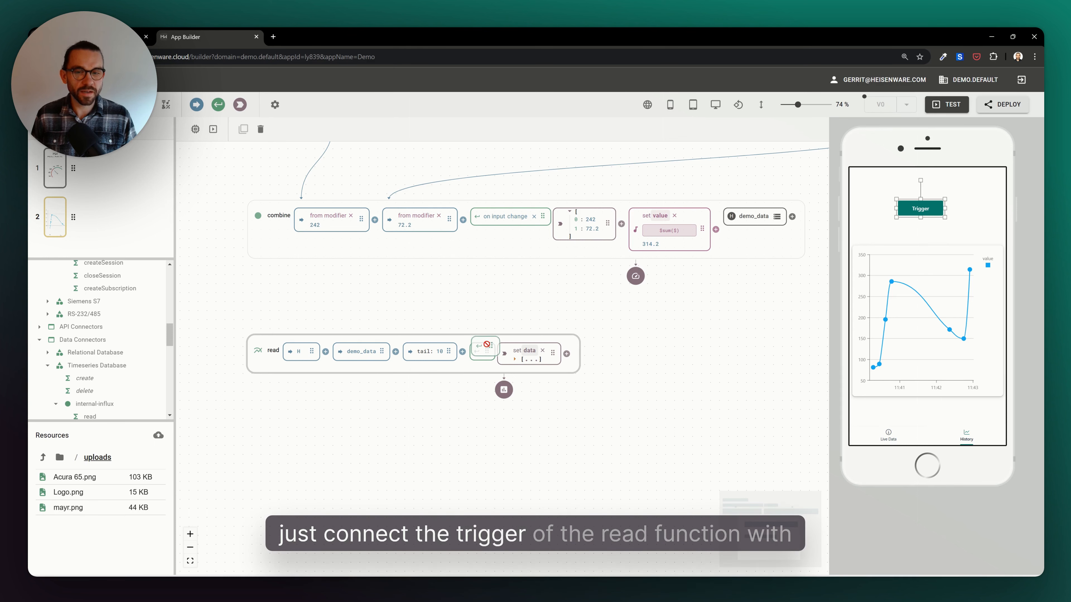
- Connect the read function's trigger to the Trigger button so a button click runs it
left_click_drag(487, 345, 920, 217)
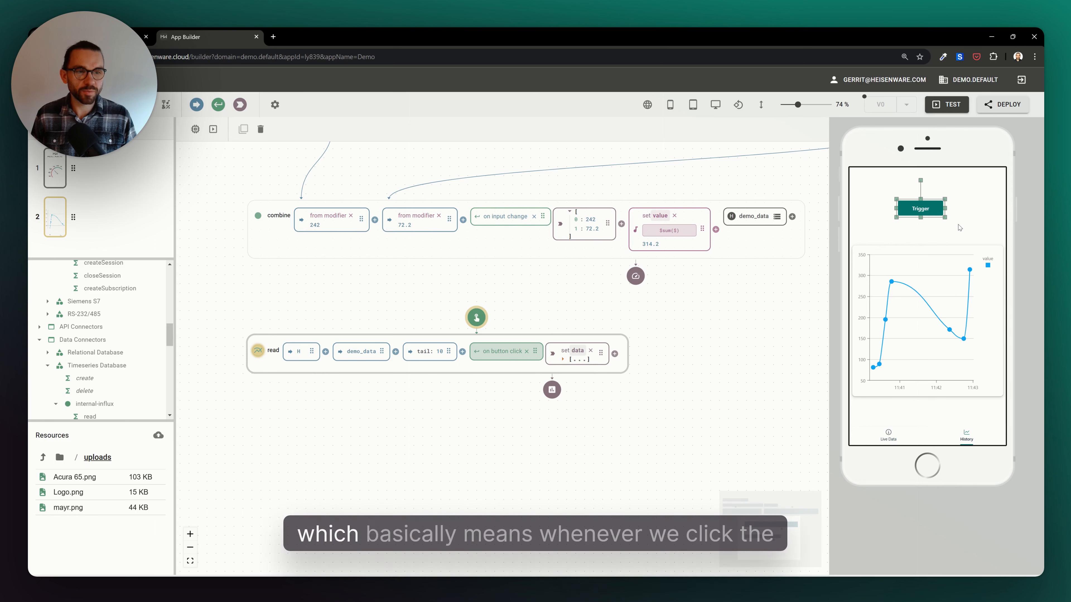
left_click(920, 209)
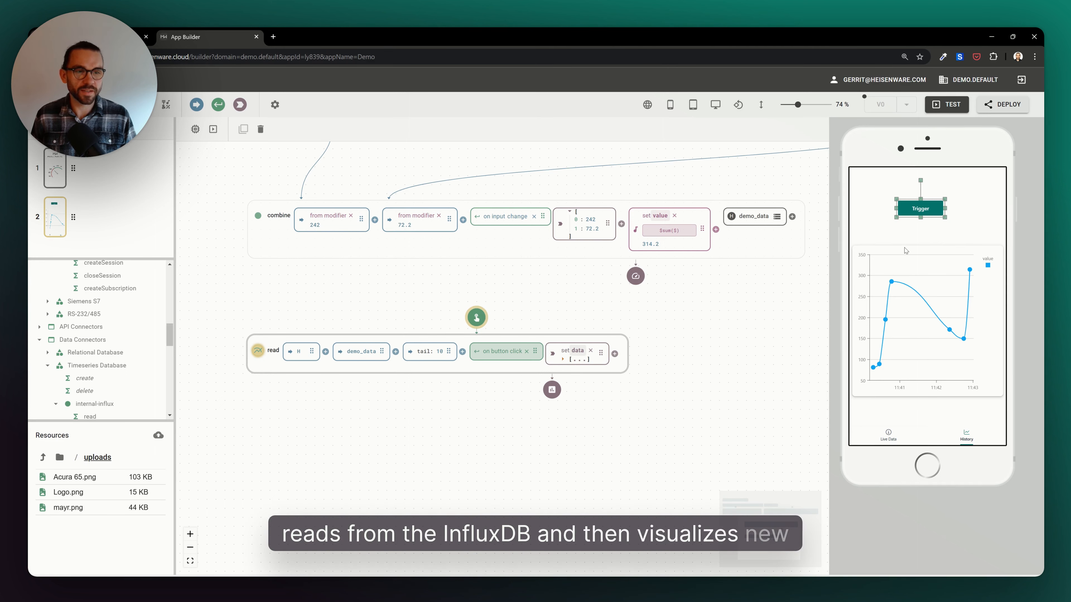
left_click(909, 235)
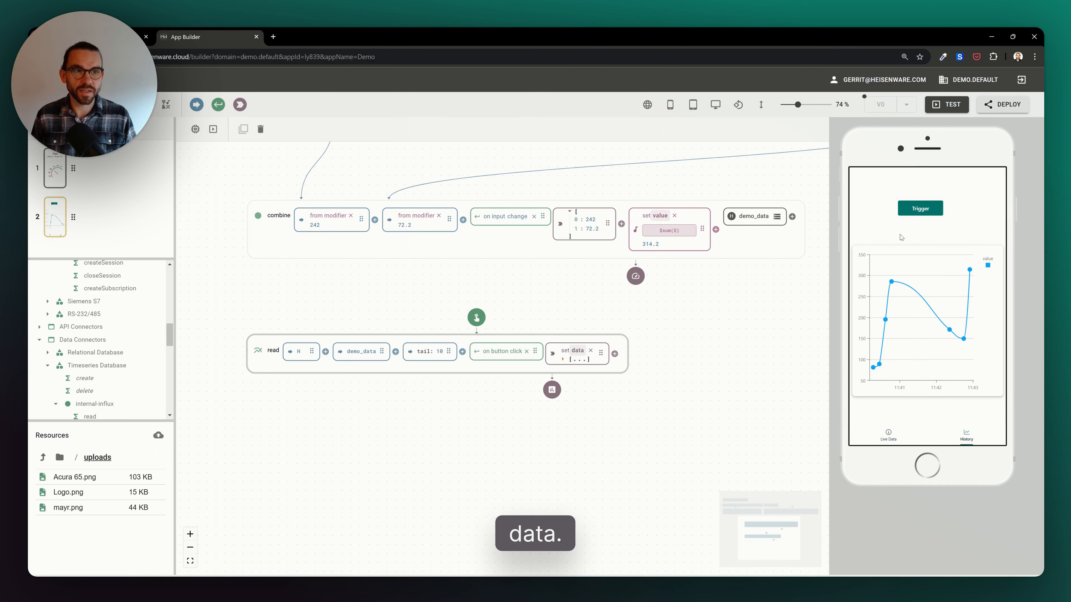
- Test the app by pressing Trigger in the preview to refresh the history chart
left_click(944, 104)
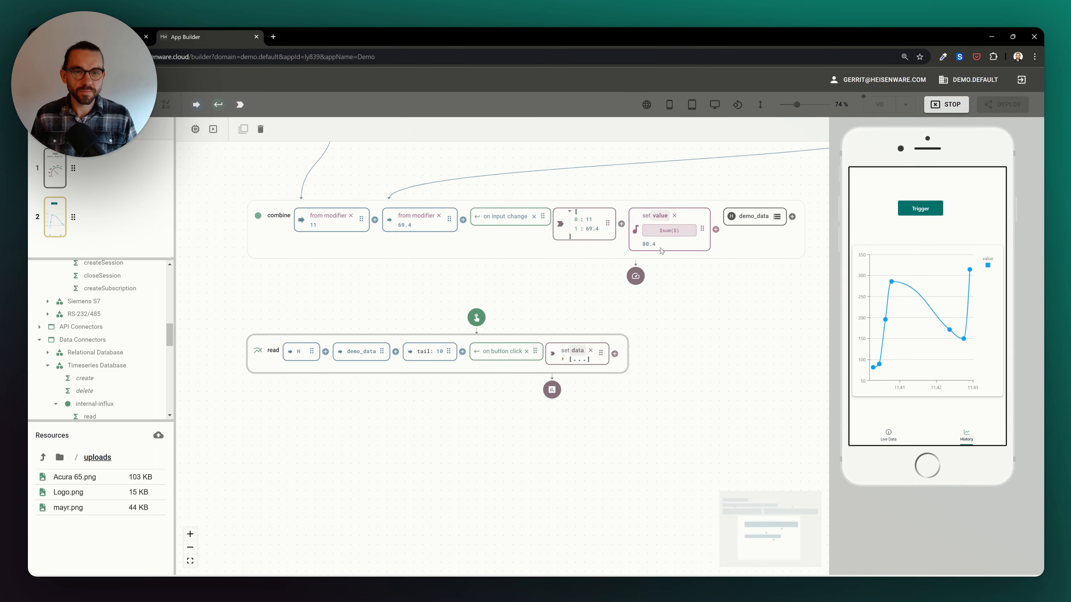
left_click(924, 214)
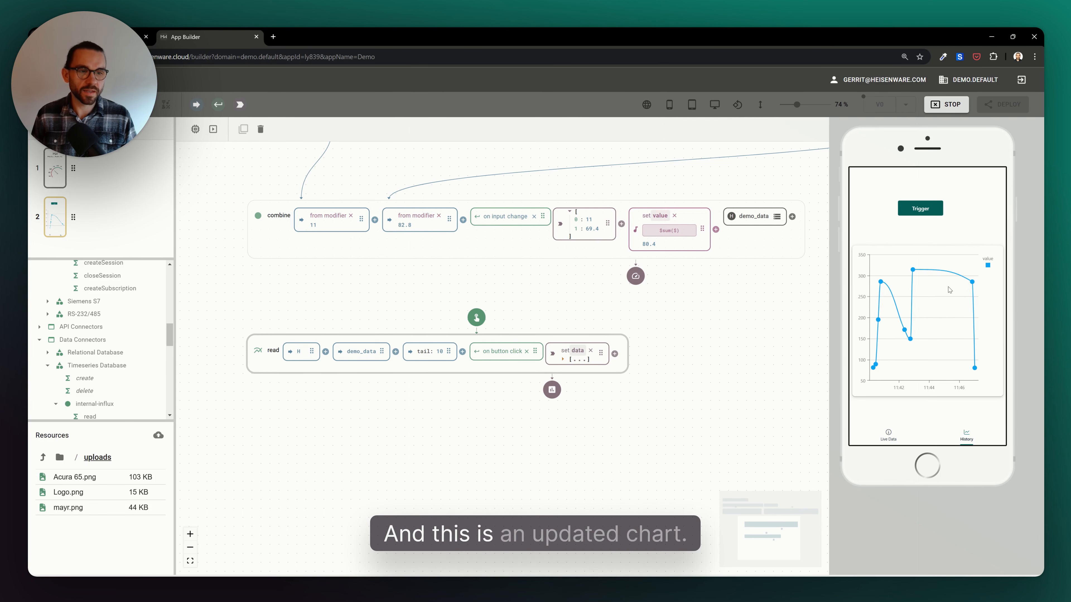
left_click(934, 109)
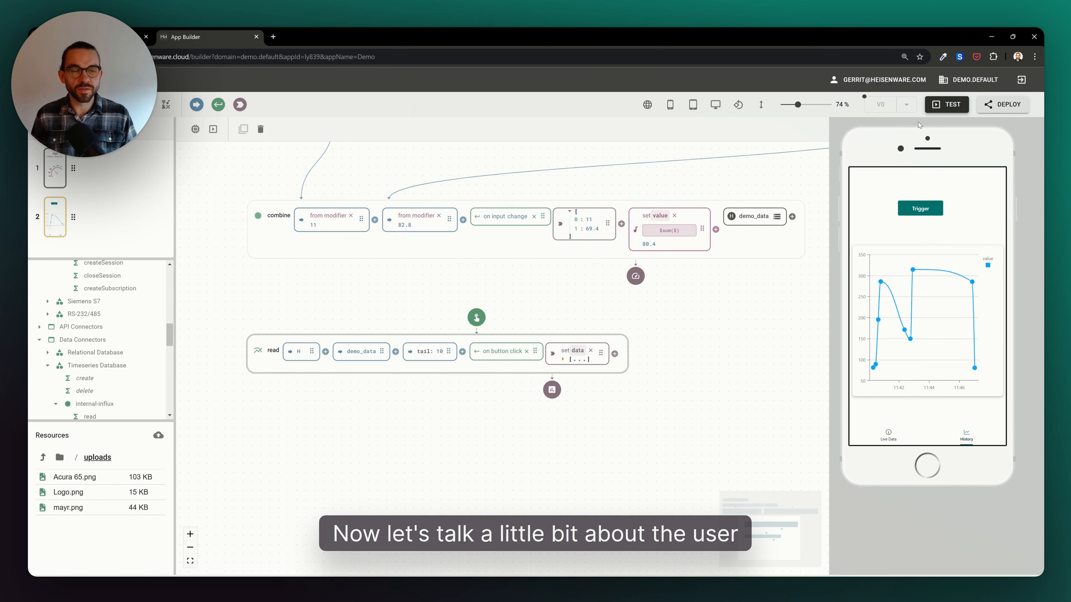
- Switch to the desktop layout, widen the History chart and centre it and the Trigger button
left_click_drag(829, 201, 642, 177)
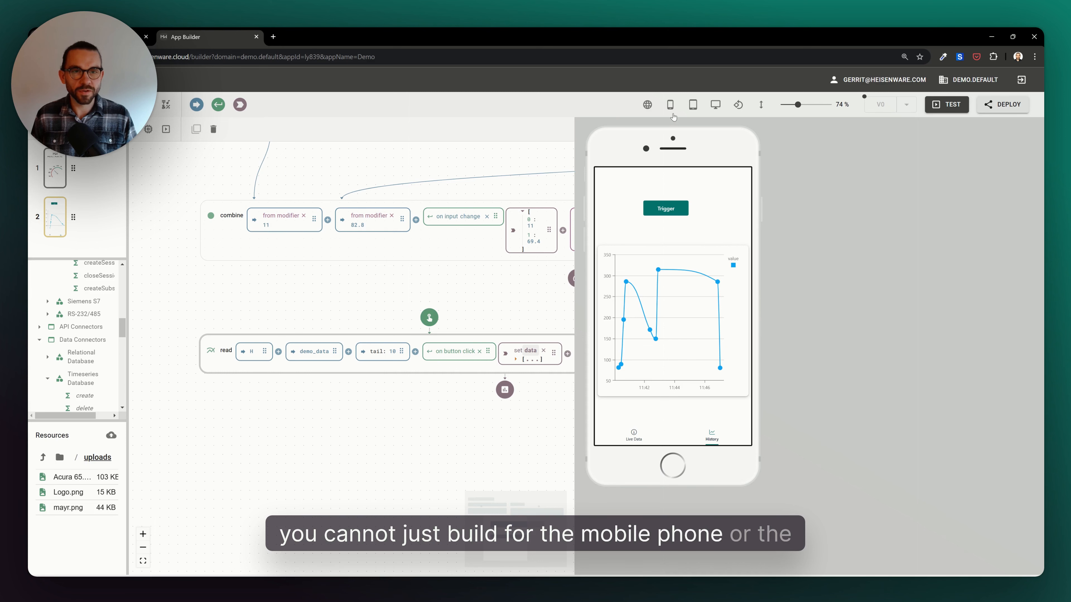
left_click(693, 105)
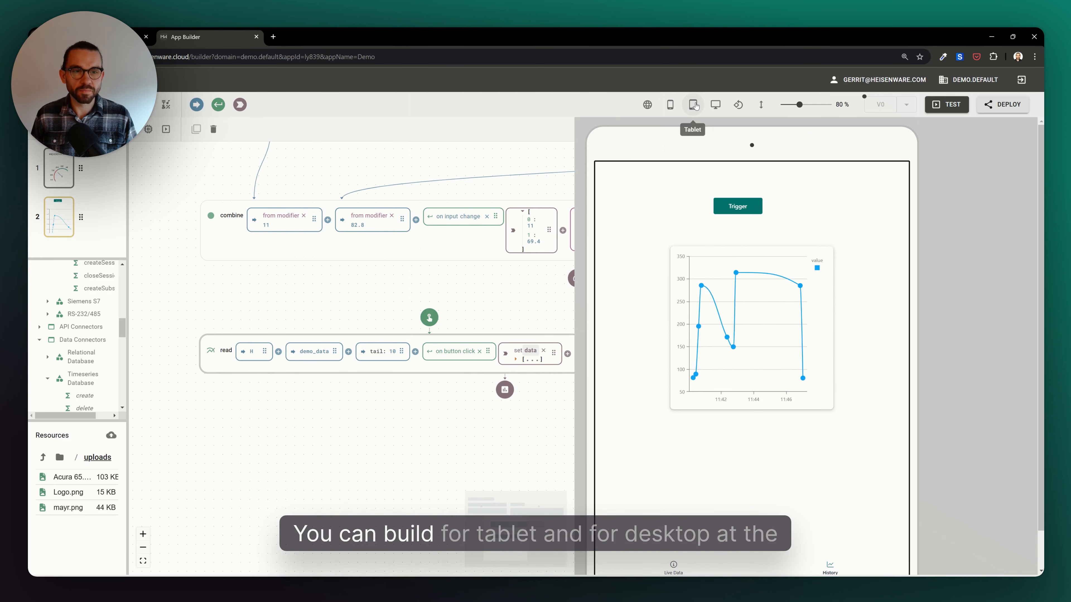
left_click(716, 105)
left_click_drag(577, 248, 335, 270)
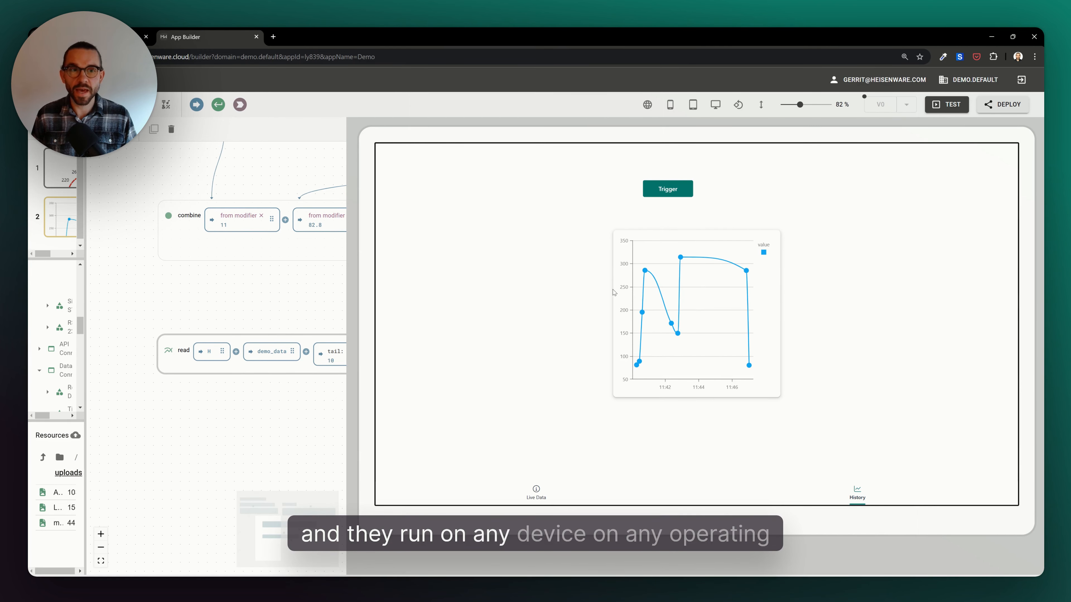
left_click(697, 315)
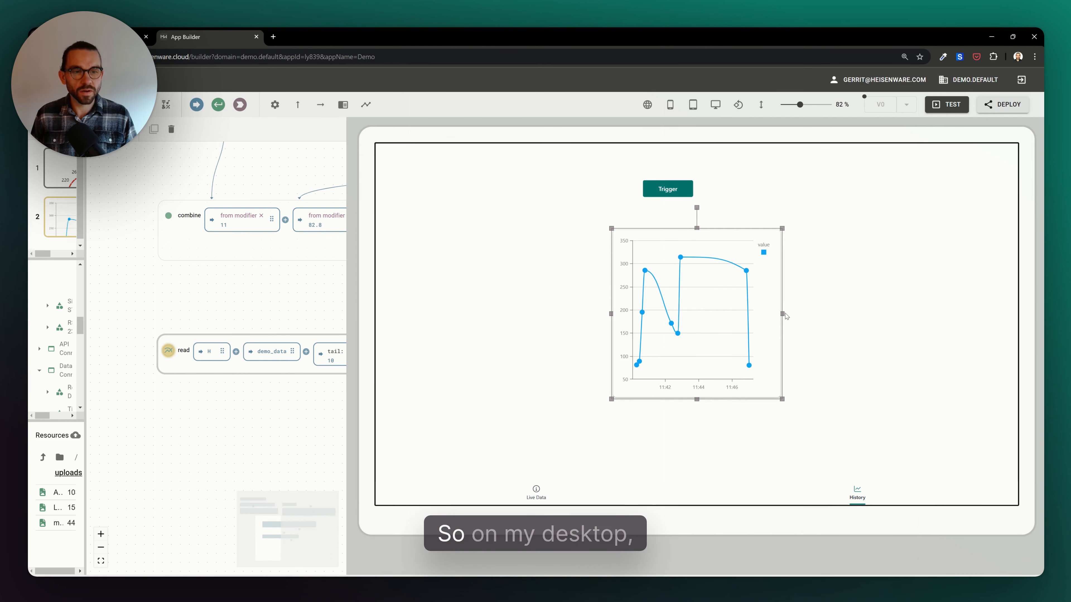
left_click_drag(782, 315, 966, 315)
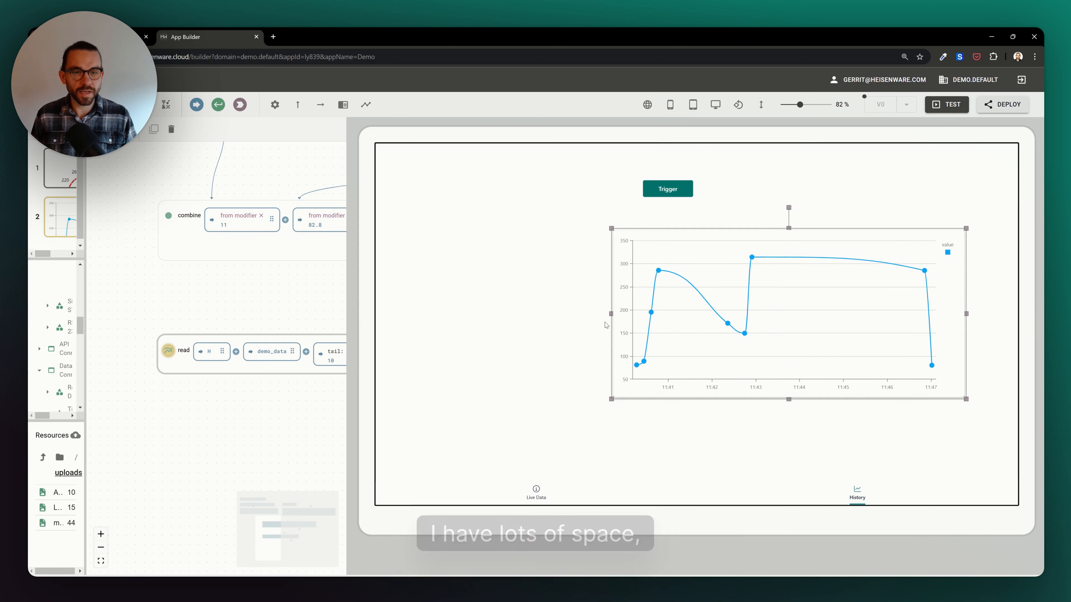
left_click_drag(611, 314, 472, 314)
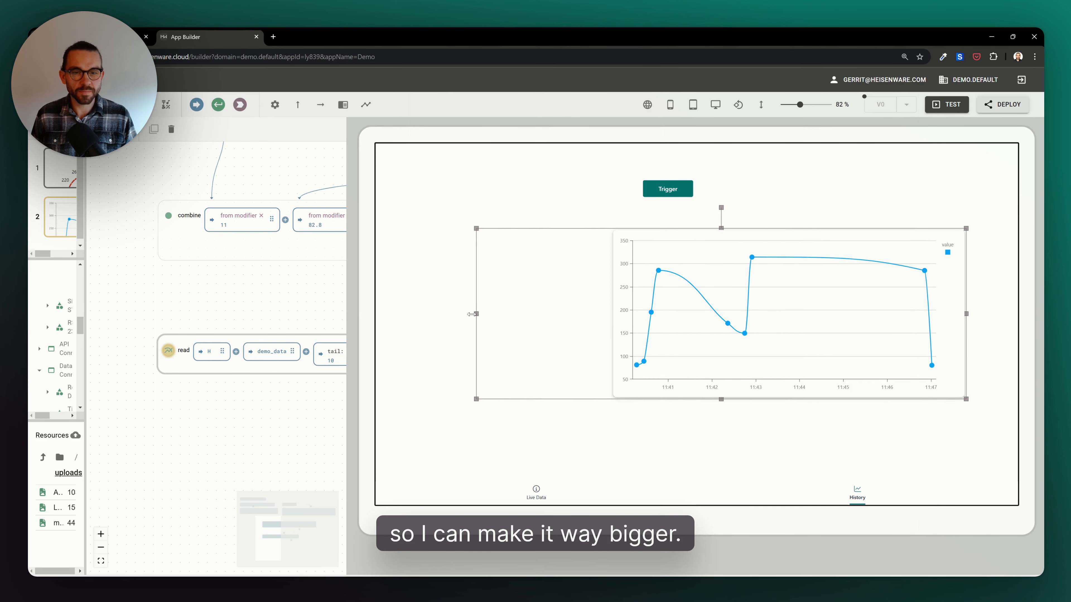
left_click_drag(796, 315, 777, 316)
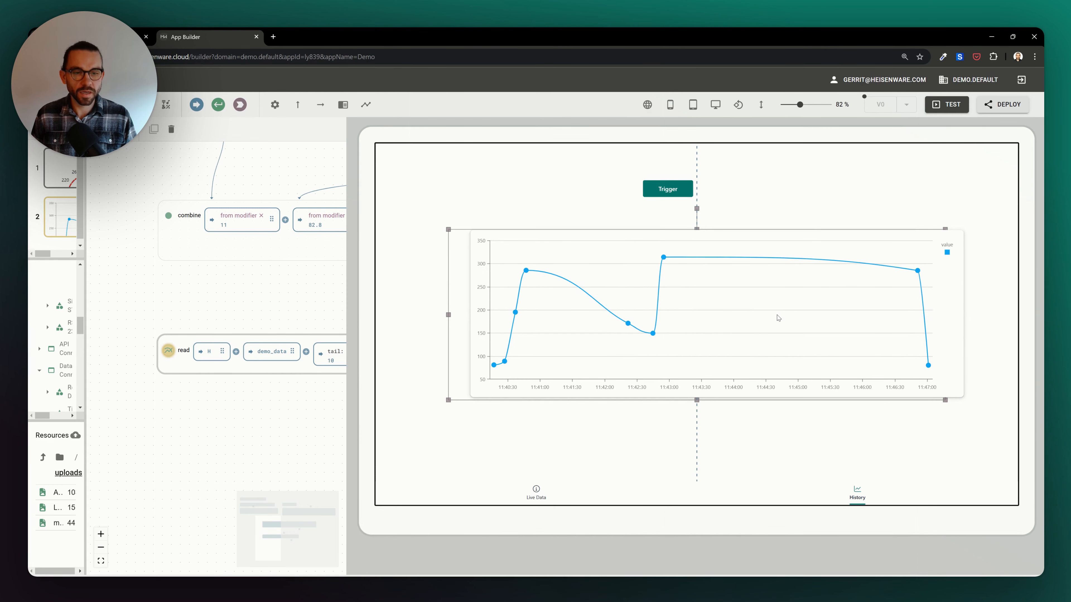
left_click_drag(675, 196, 703, 198)
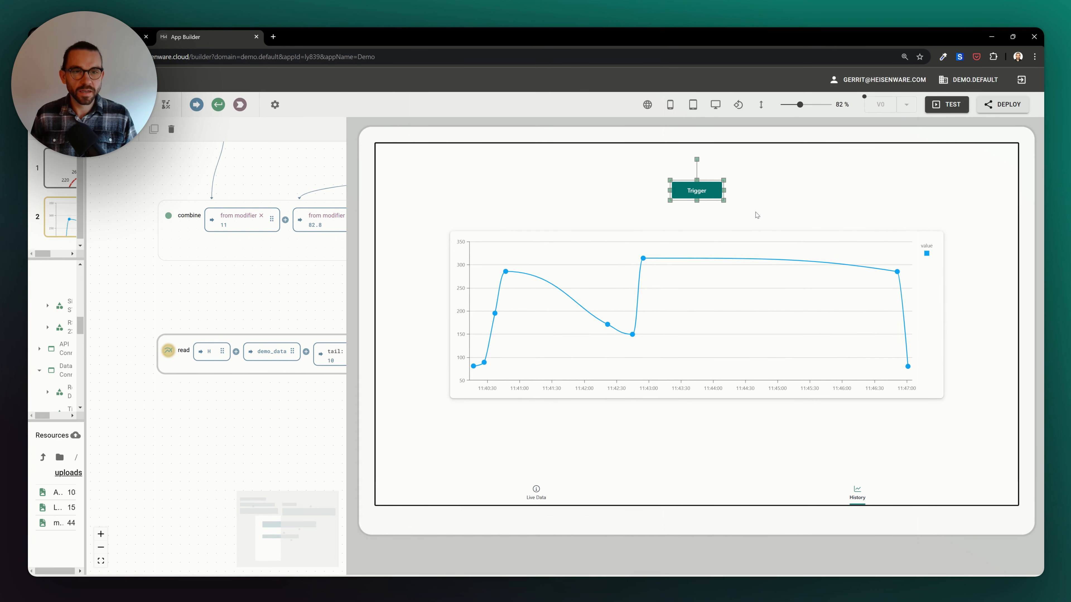
- Enlarge the gauge on the Live Data page in the desktop layout
left_click(536, 492)
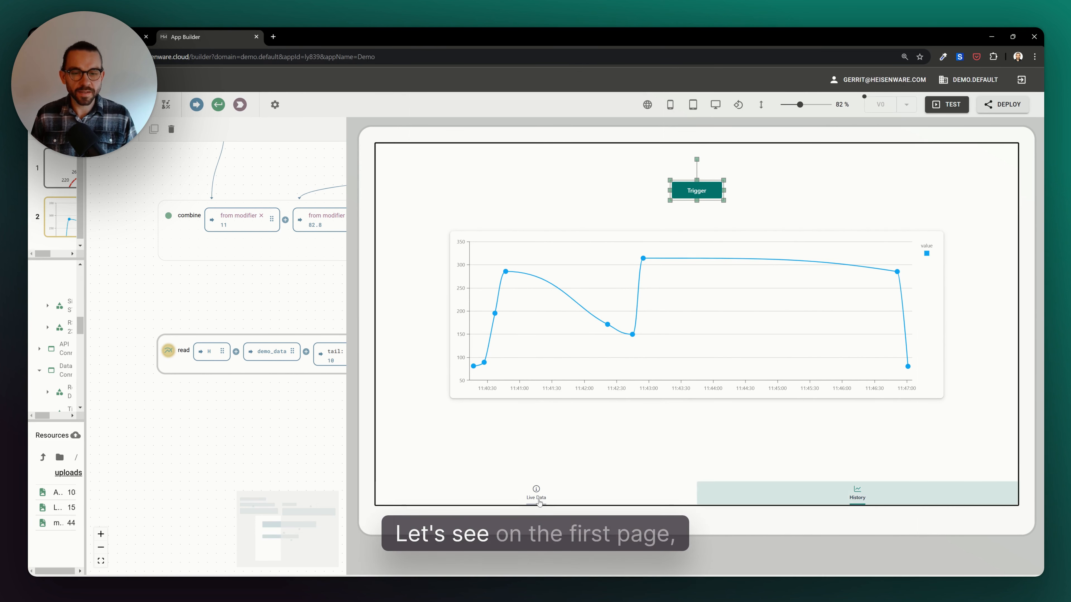
left_click(681, 362)
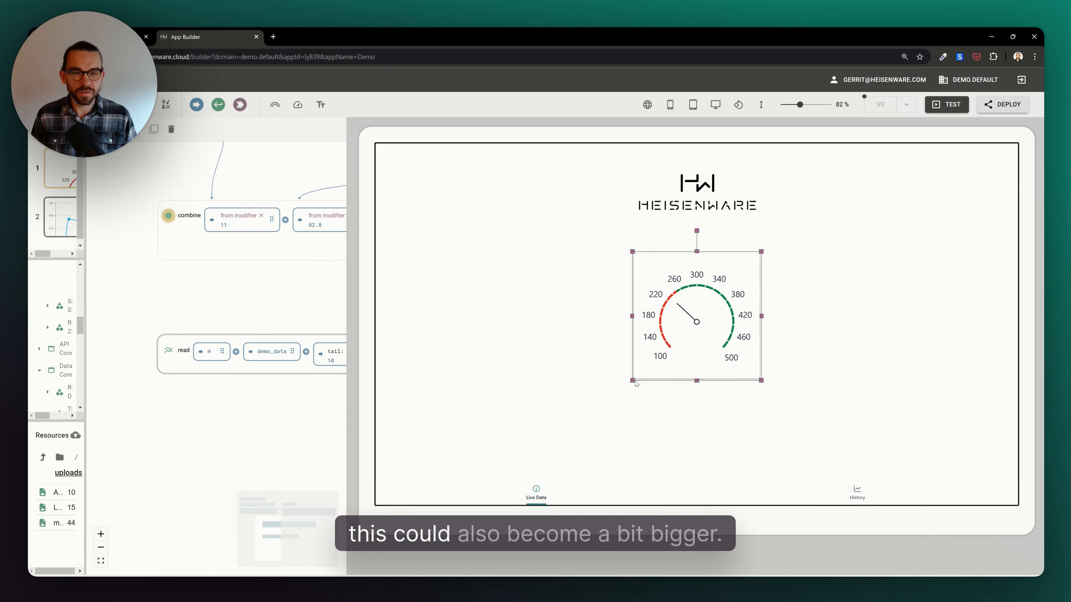
left_click_drag(632, 380, 555, 456)
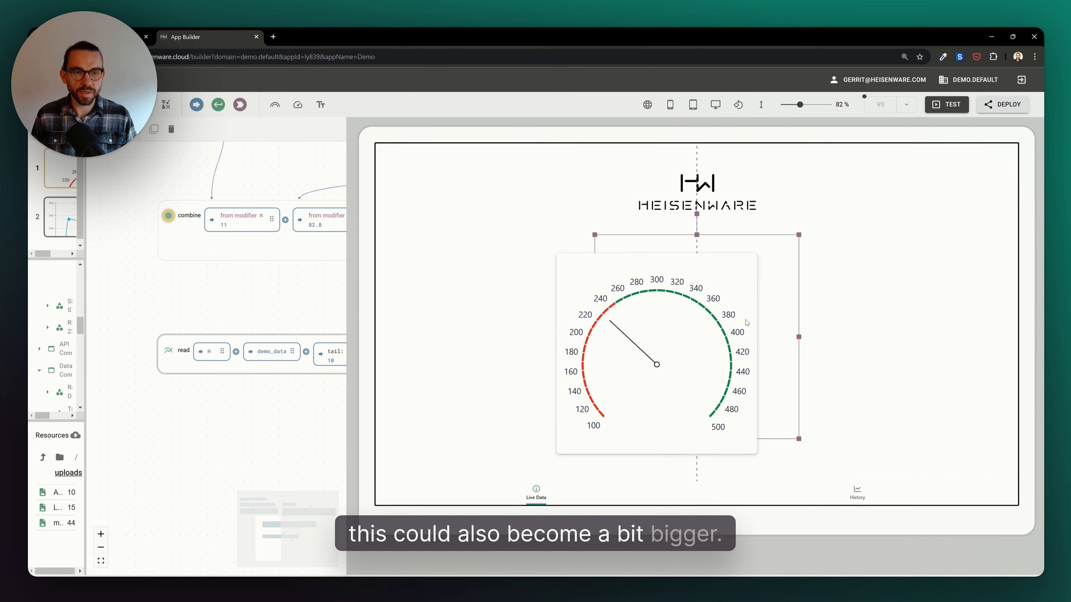
- Switch back to the phone layout and review the Live Data and History pages
left_click(670, 104)
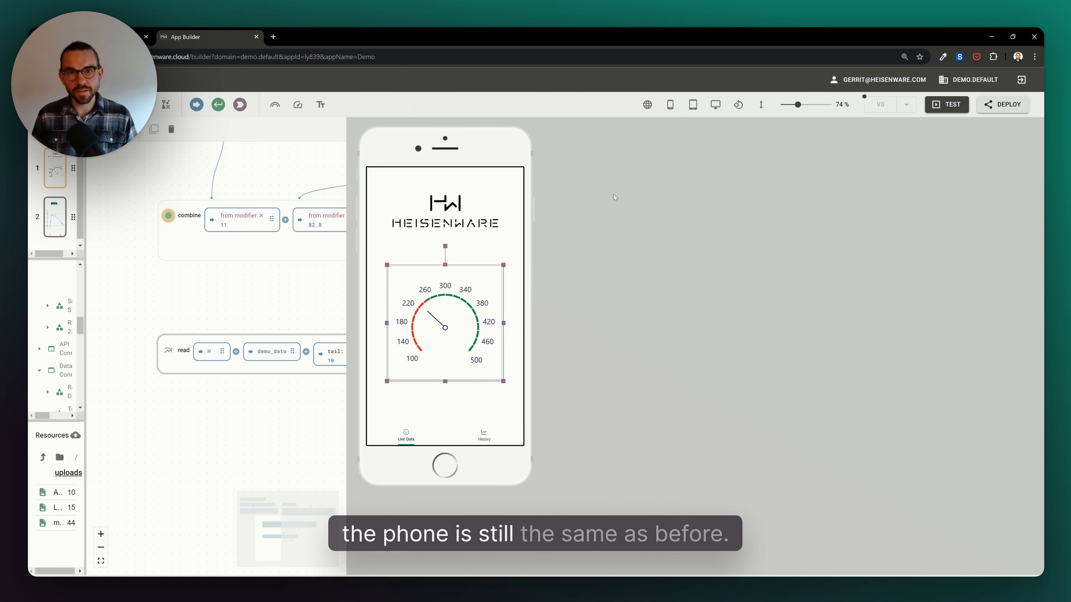
left_click(484, 436)
left_click(406, 437)
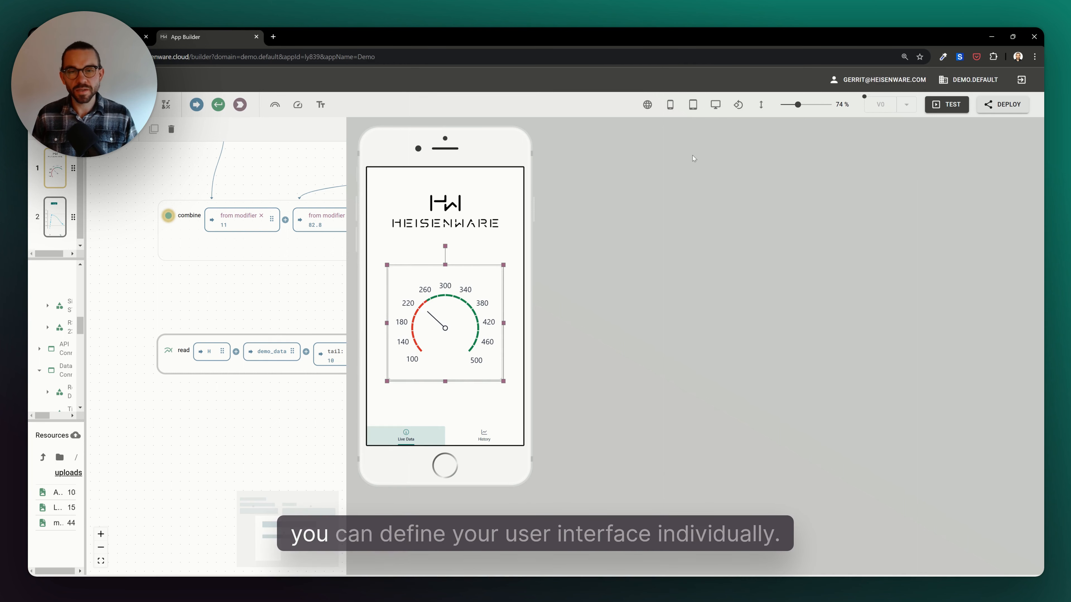
left_click(507, 180)
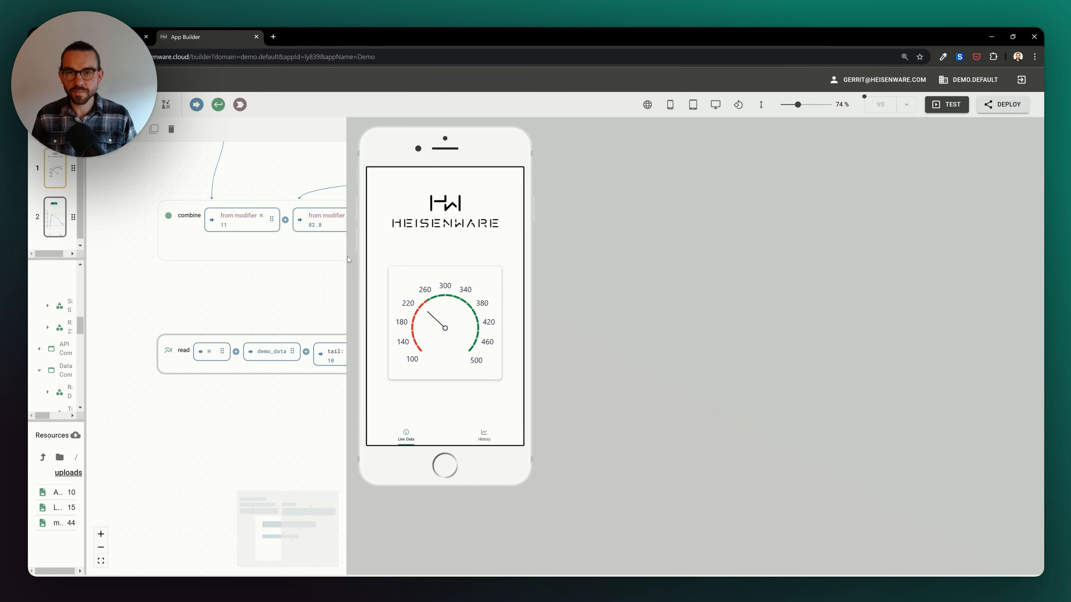
left_click(474, 436)
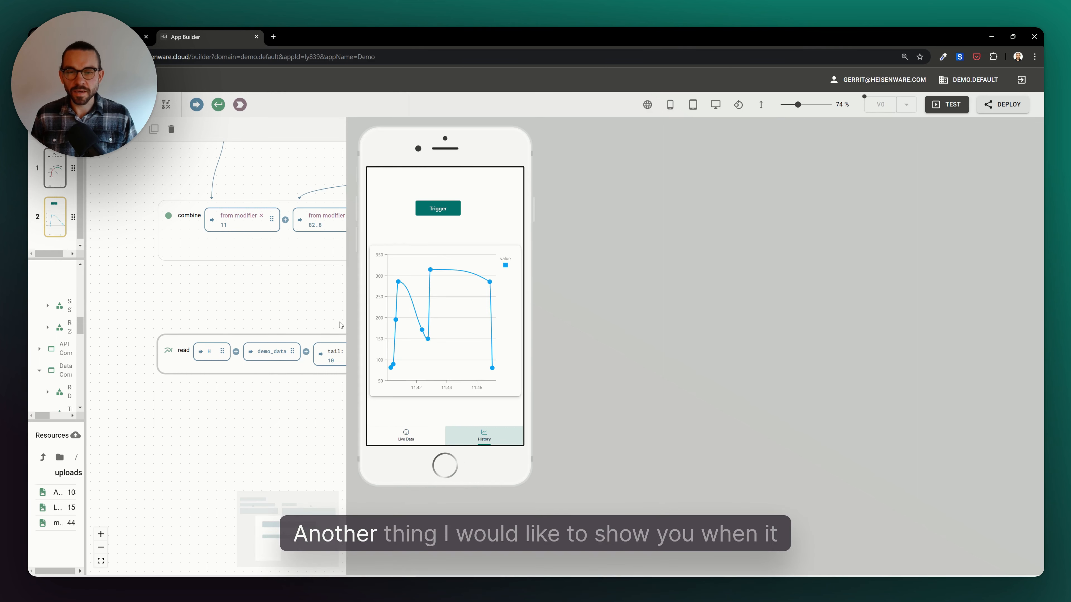
left_click_drag(349, 307, 780, 307)
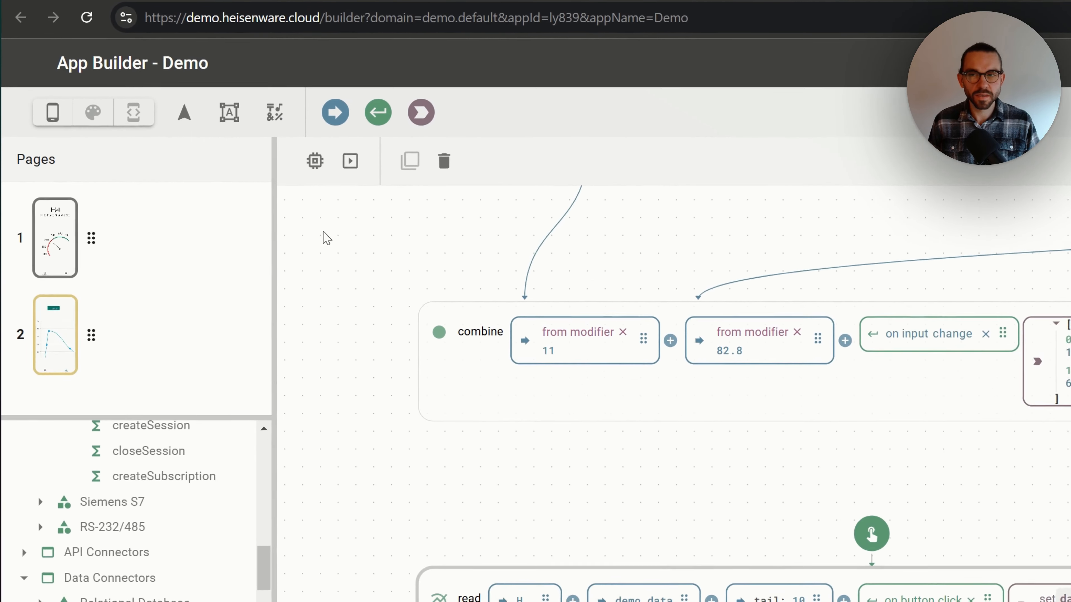
- Apply the Material theme in its Purple Light variant to the app
left_click(100, 126)
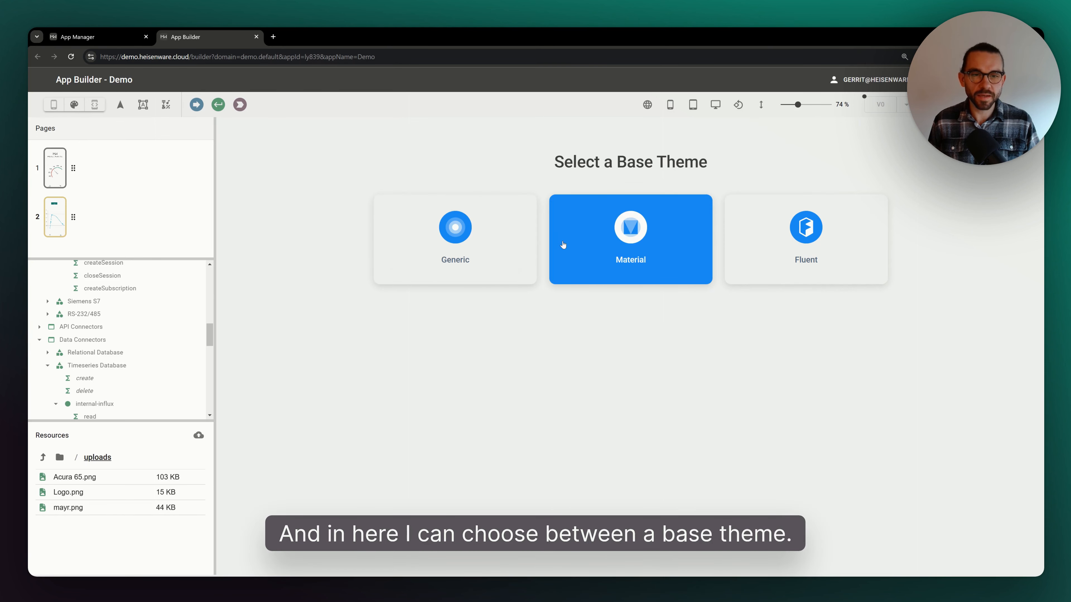
left_click(586, 237)
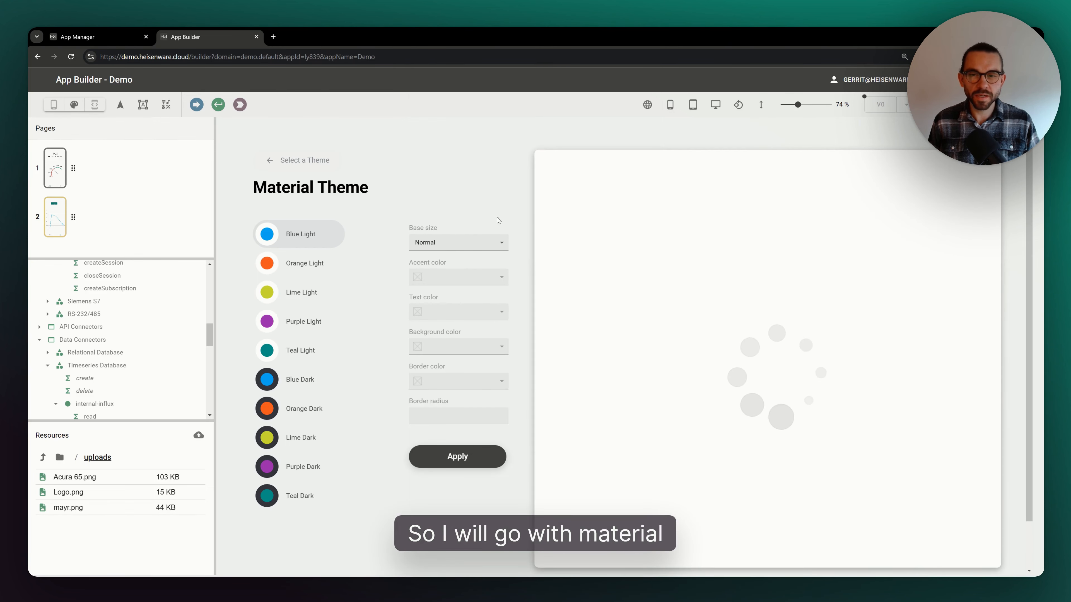
left_click(307, 381)
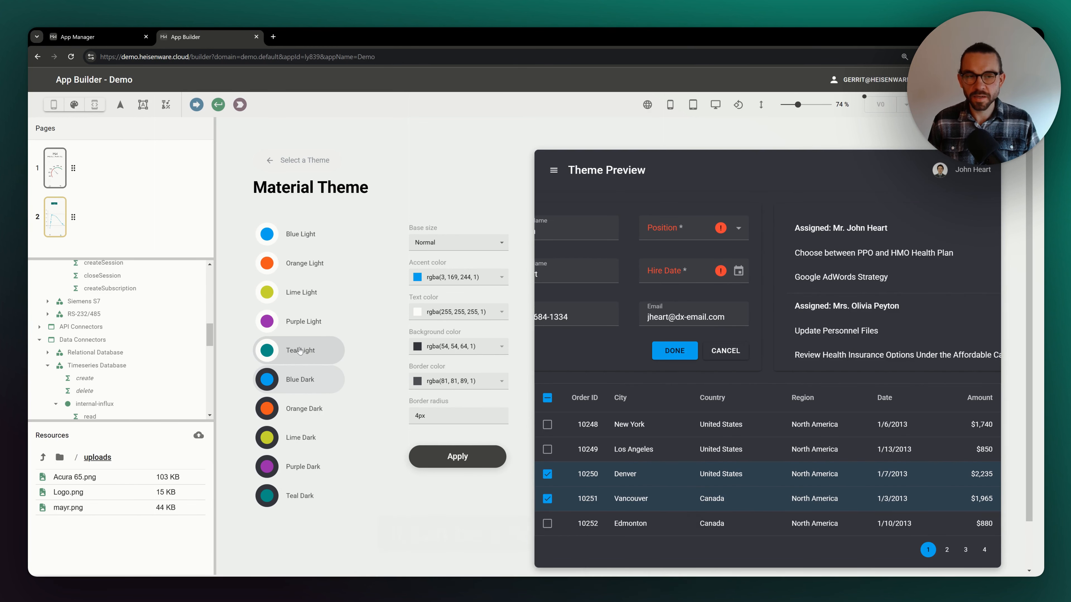
left_click(301, 351)
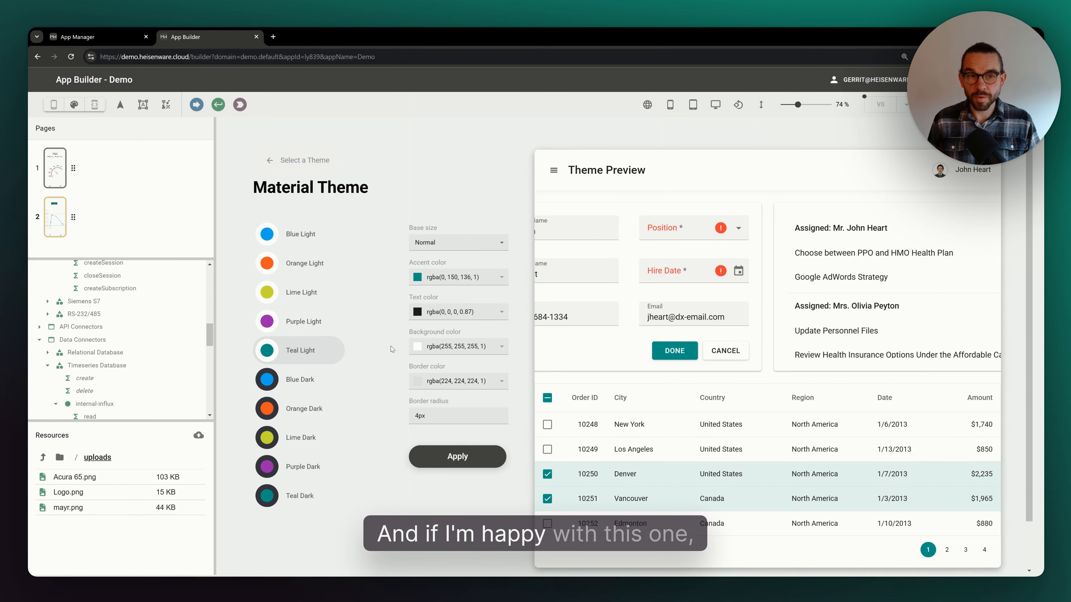
left_click(318, 323)
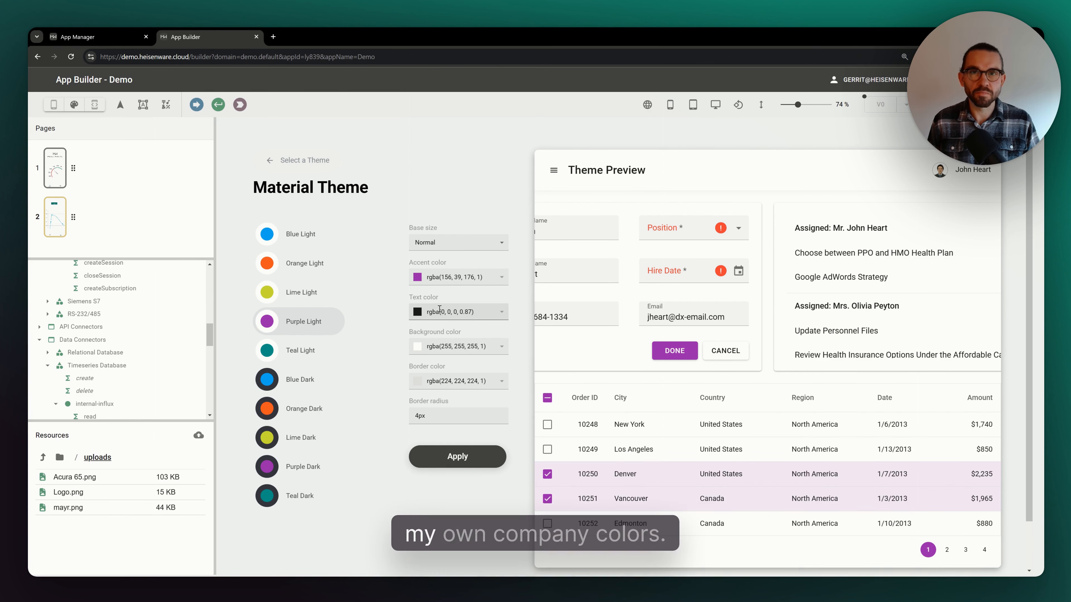
left_click(467, 460)
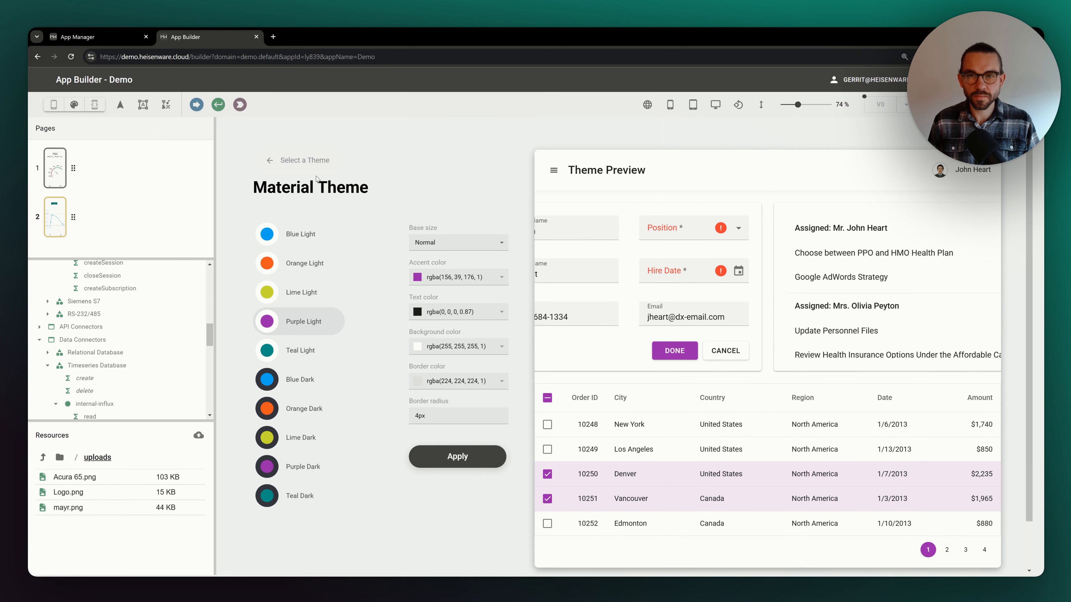
left_click(312, 164)
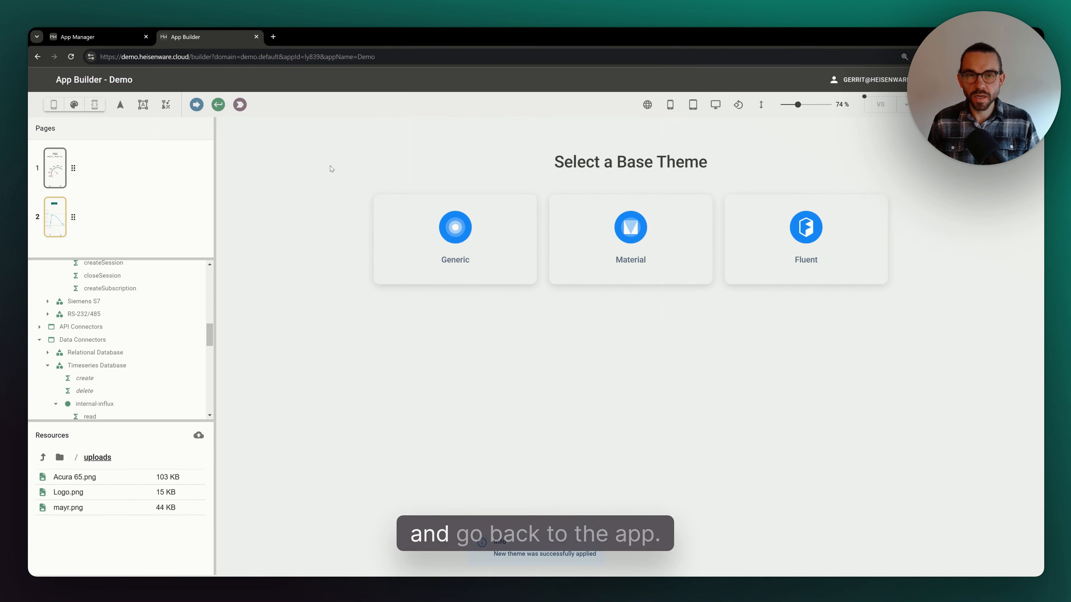
- Return to app editing, deploy the app and open its shared app link
left_click(54, 105)
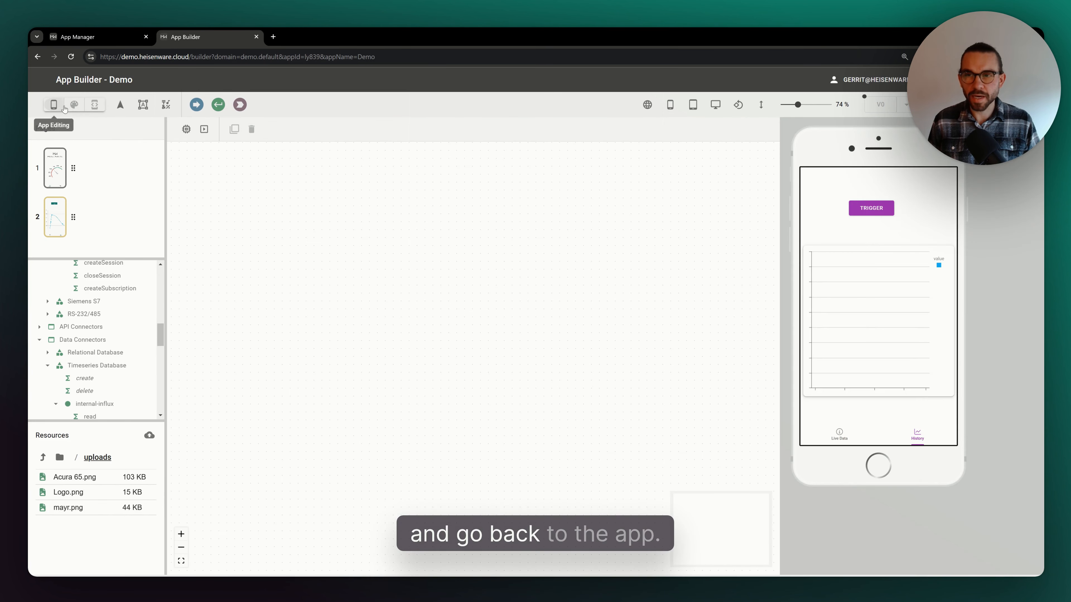
left_click(875, 214)
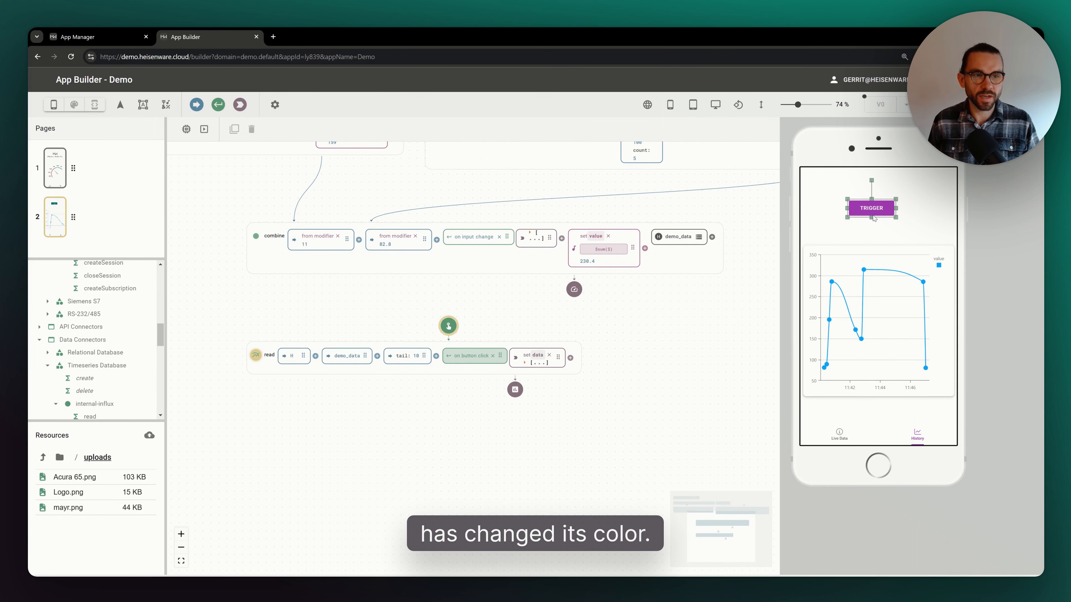
left_click(883, 227)
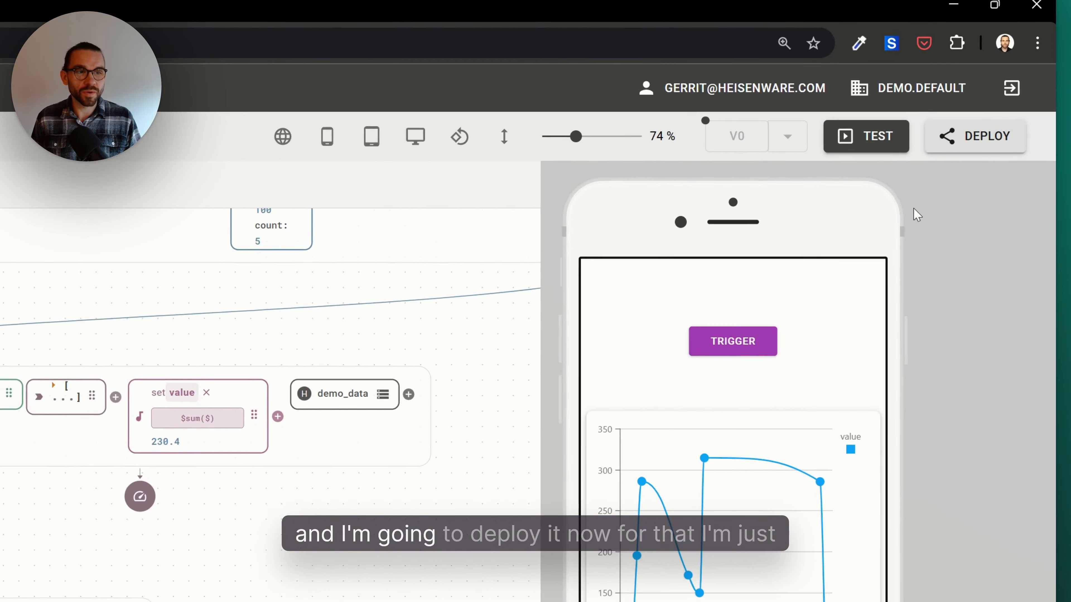
left_click(965, 143)
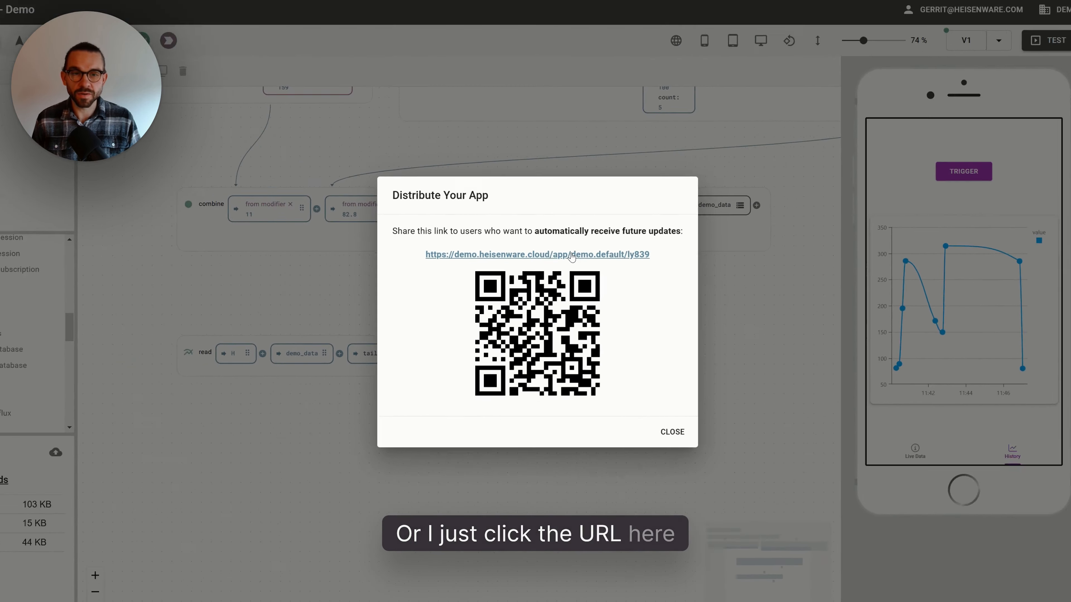
left_click(598, 187)
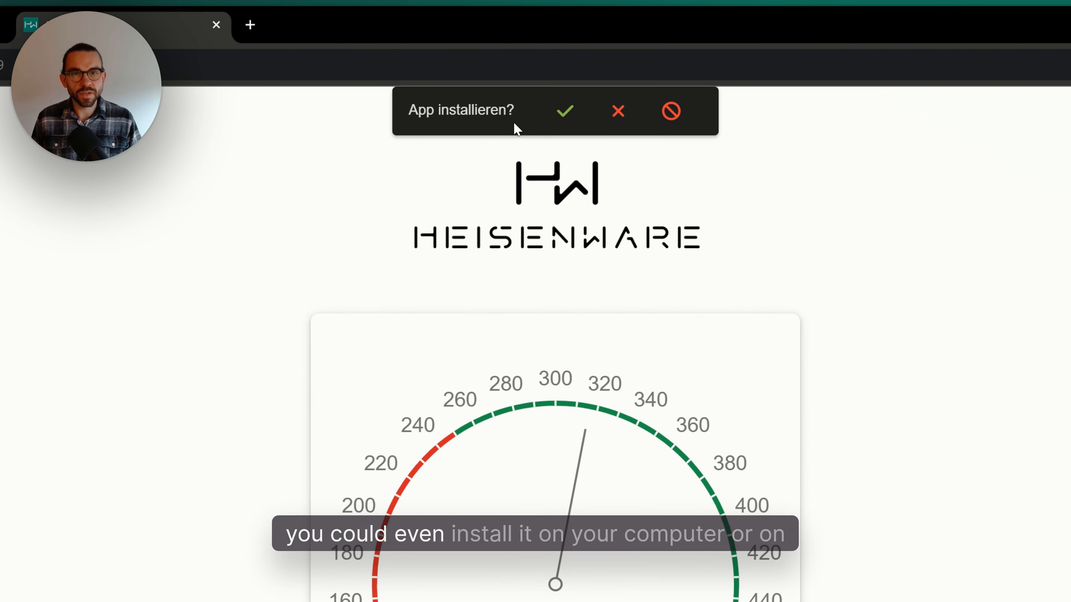
- Decline the install prompt, open the History page of the deployed app and press Trigger
left_click(609, 126)
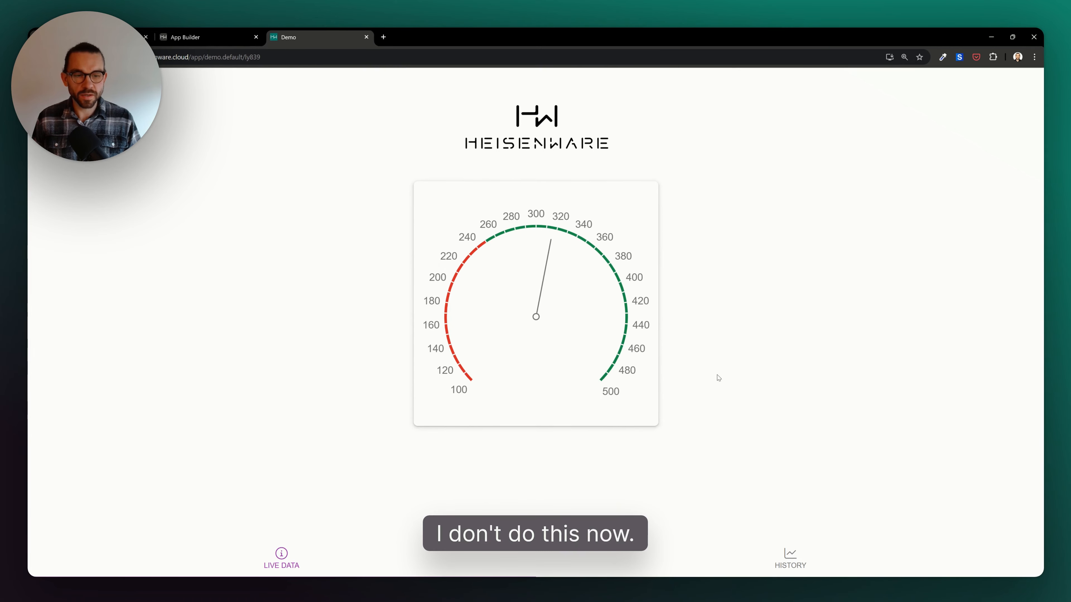
left_click(768, 565)
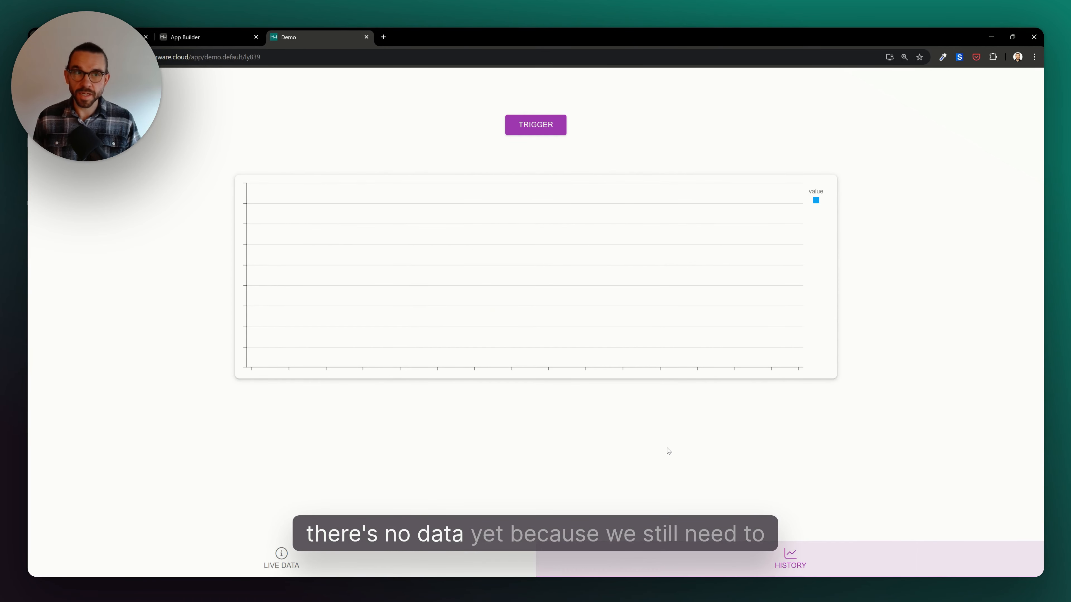
left_click(544, 131)
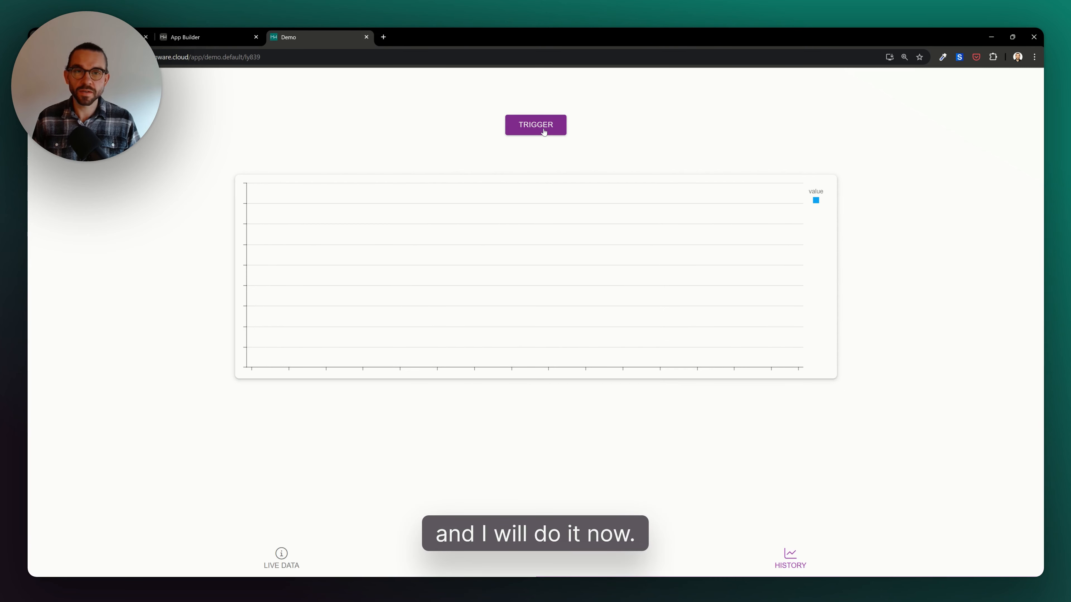